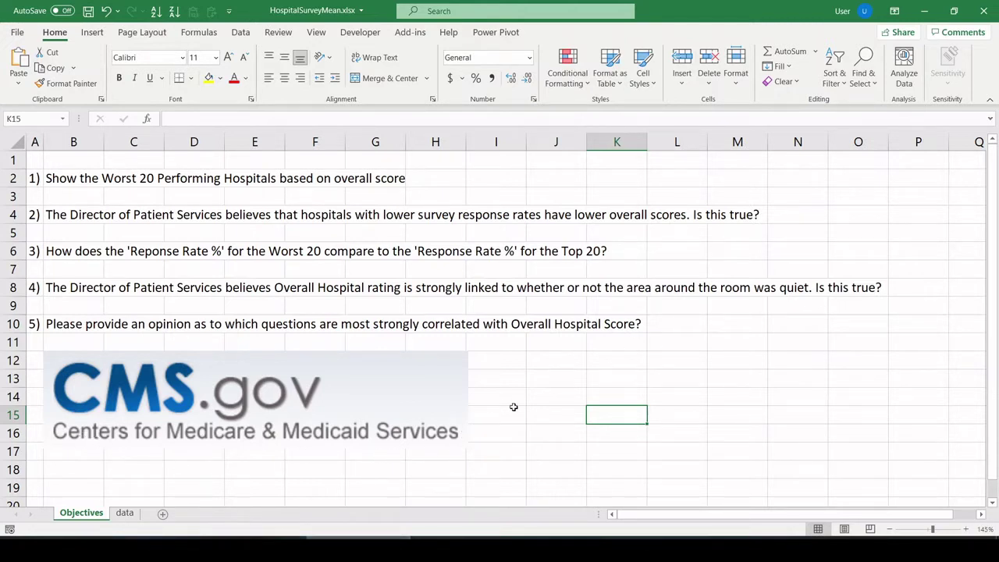
# Examine the questions on the Objectives sheet, then the extent and layout of the hospital survey records on the data sheet
pyautogui.moveTo(51, 176); pyautogui.dragTo(63, 324)
pyautogui.click(63, 324)
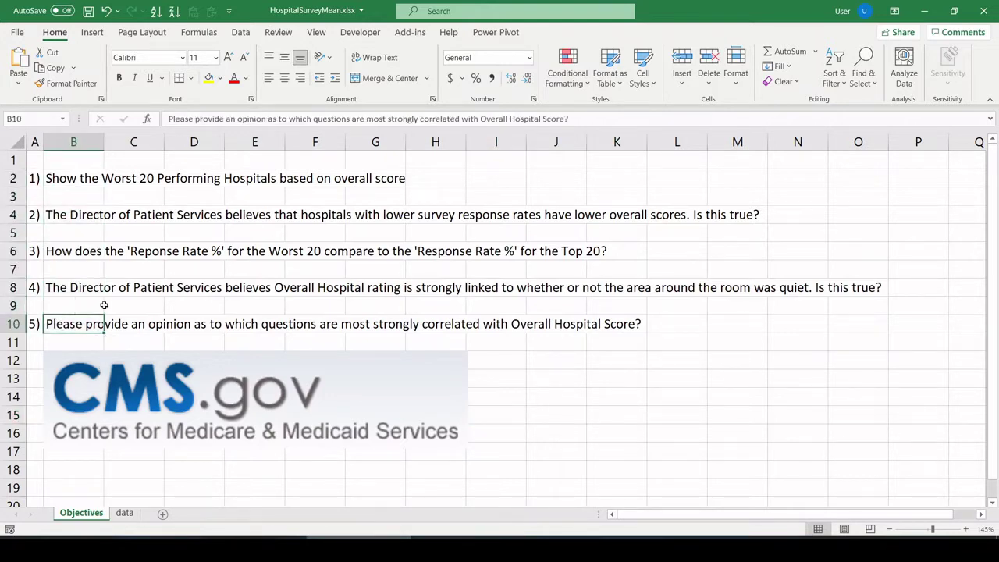
pyautogui.click(125, 512)
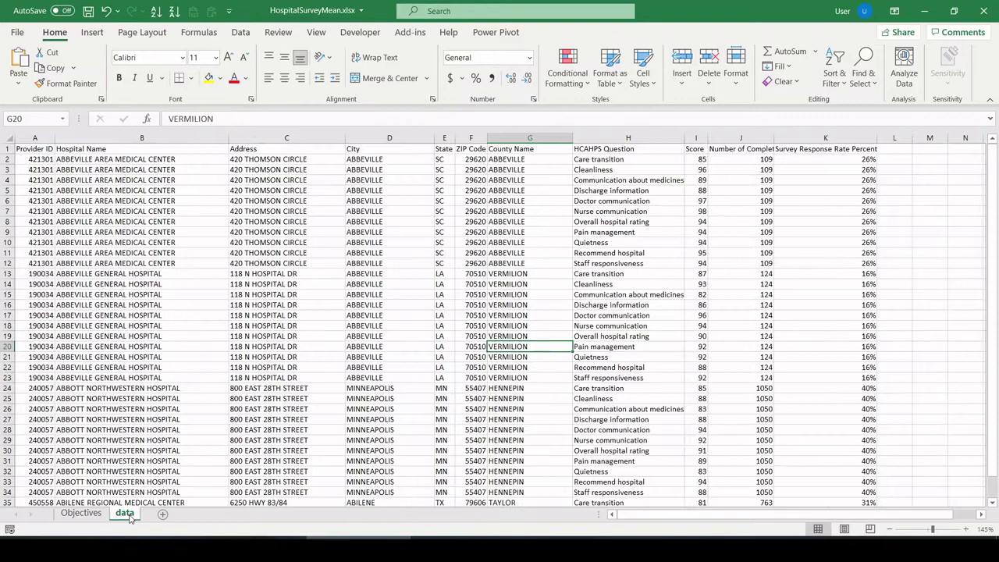
pyautogui.click(36, 148)
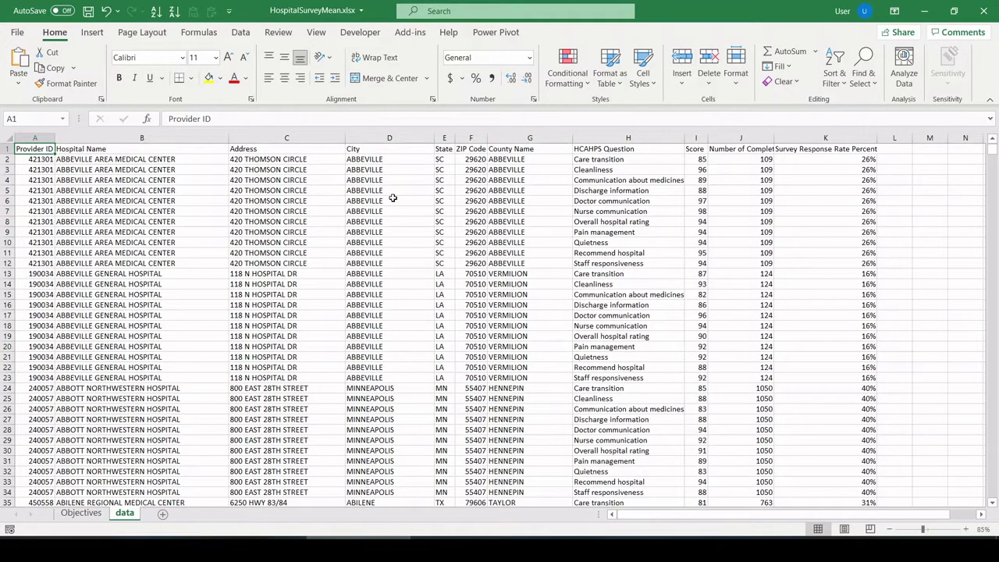
pyautogui.hotkey('ctrl', 'Down')
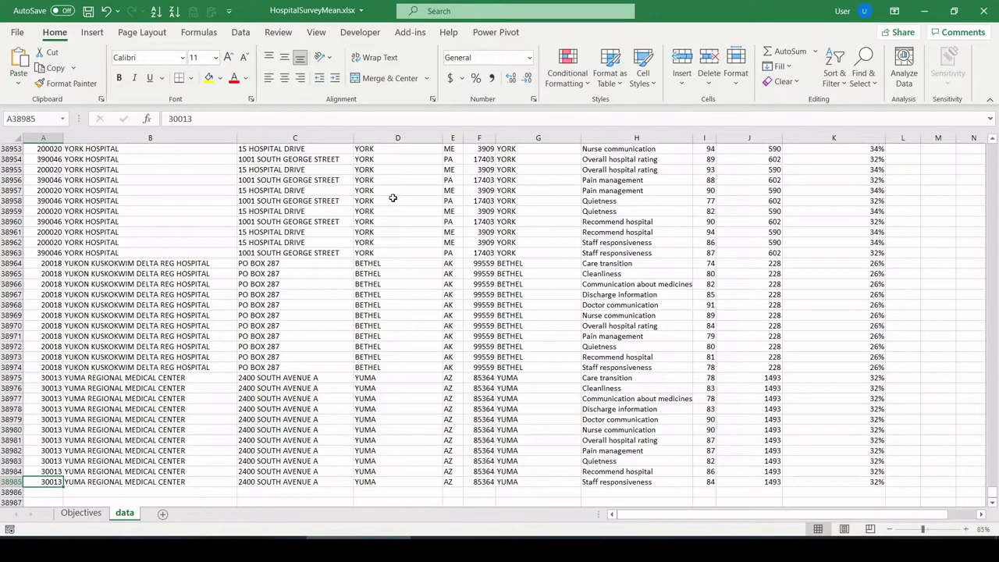
pyautogui.hotkey('ctrl', 'Up')
pyautogui.press('Down')
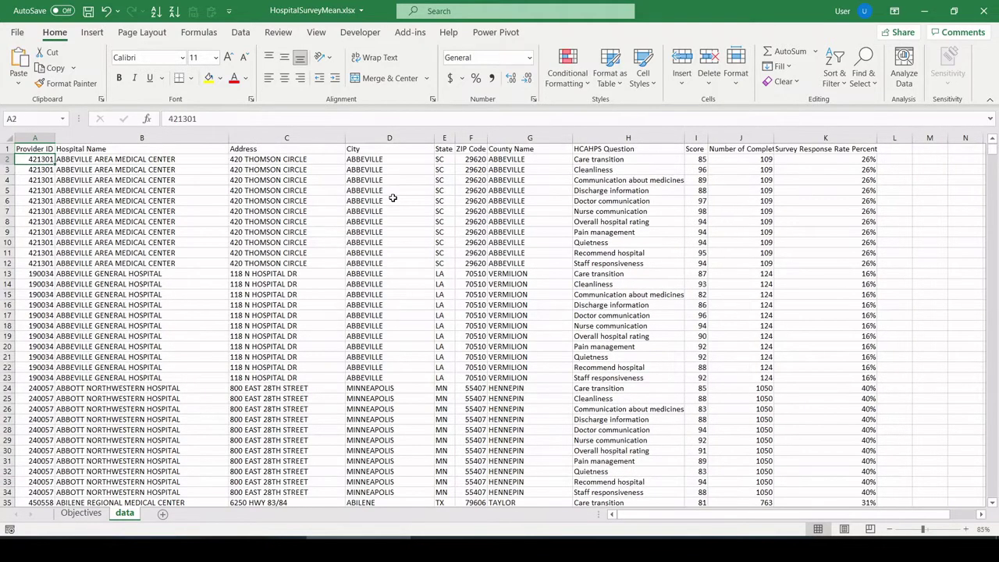
pyautogui.click(131, 159)
pyautogui.moveTo(88, 262); pyautogui.dragTo(111, 162)
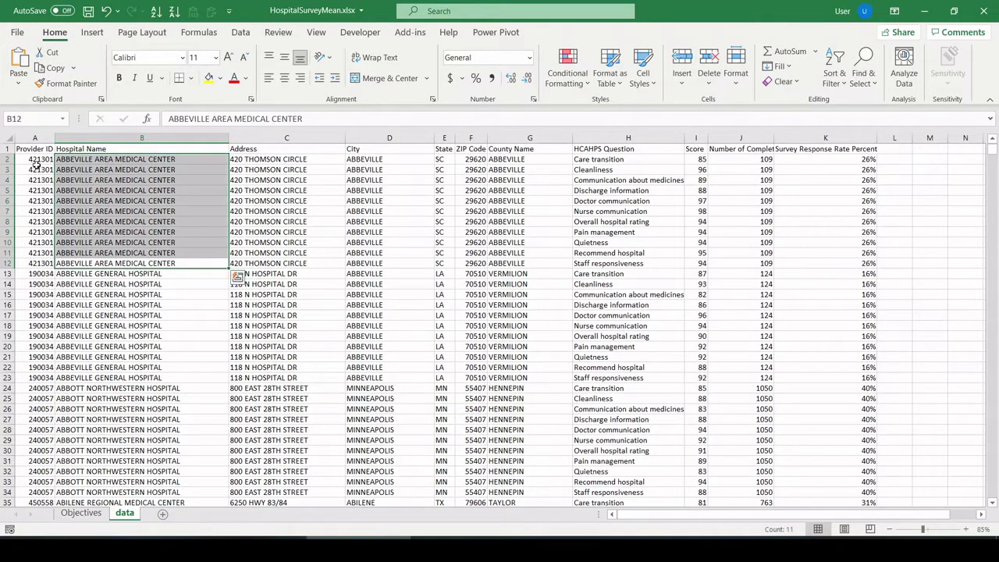
pyautogui.moveTo(6, 159); pyautogui.dragTo(6, 263)
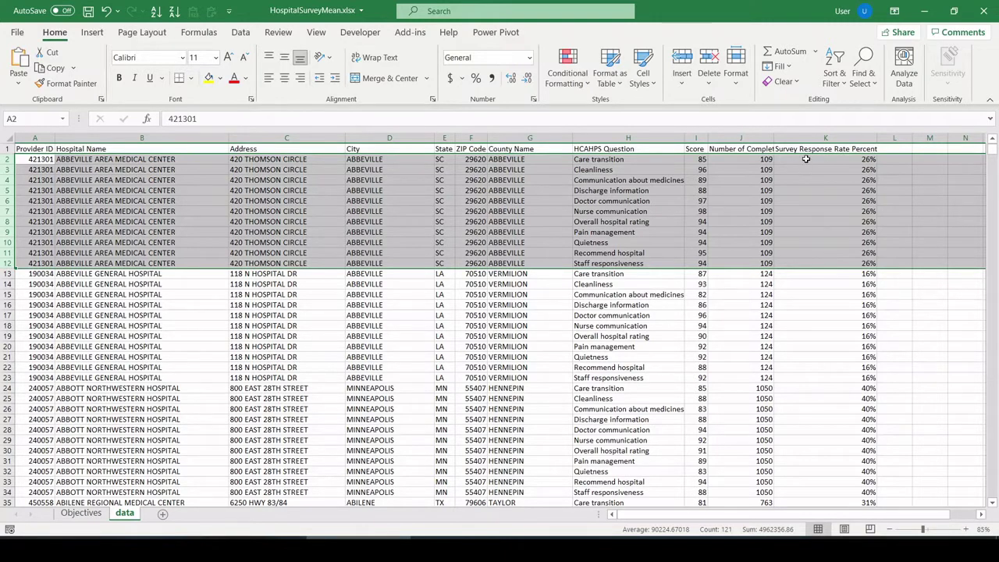
pyautogui.click(841, 260)
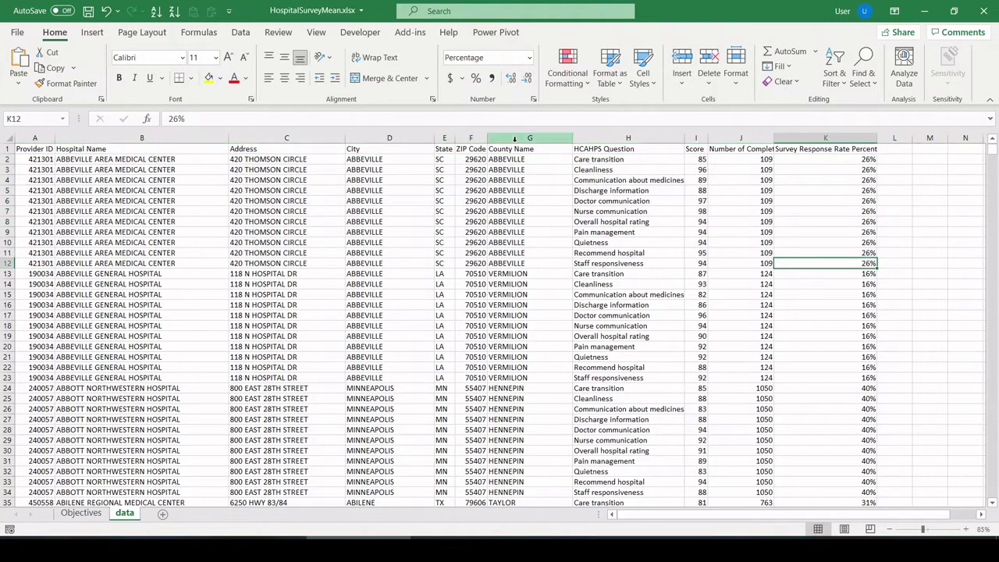
# Reread the objective on the worst 20 hospitals and find the first hospital's Overall hospital rating row in the data sheet
pyautogui.click(79, 519)
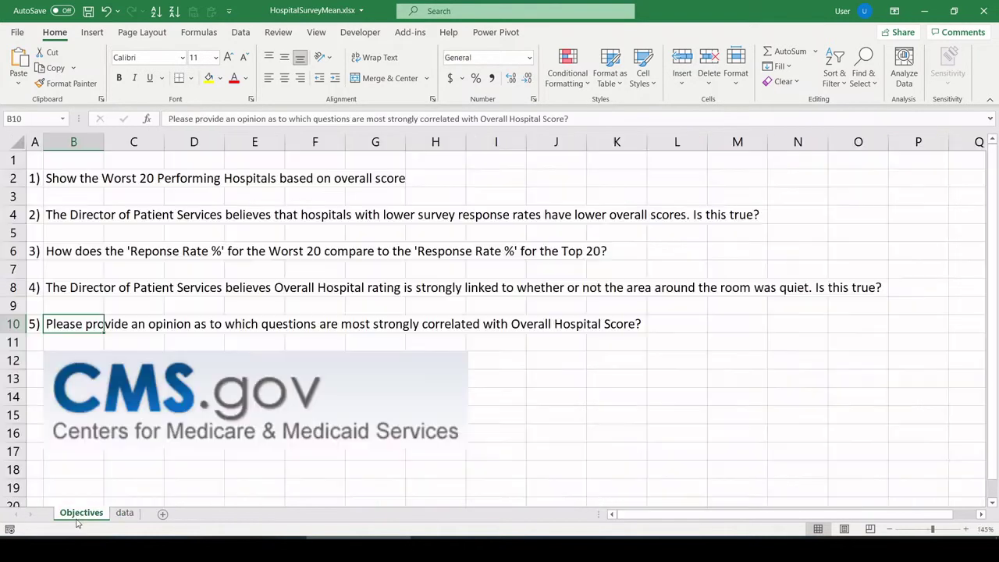
pyautogui.click(54, 180)
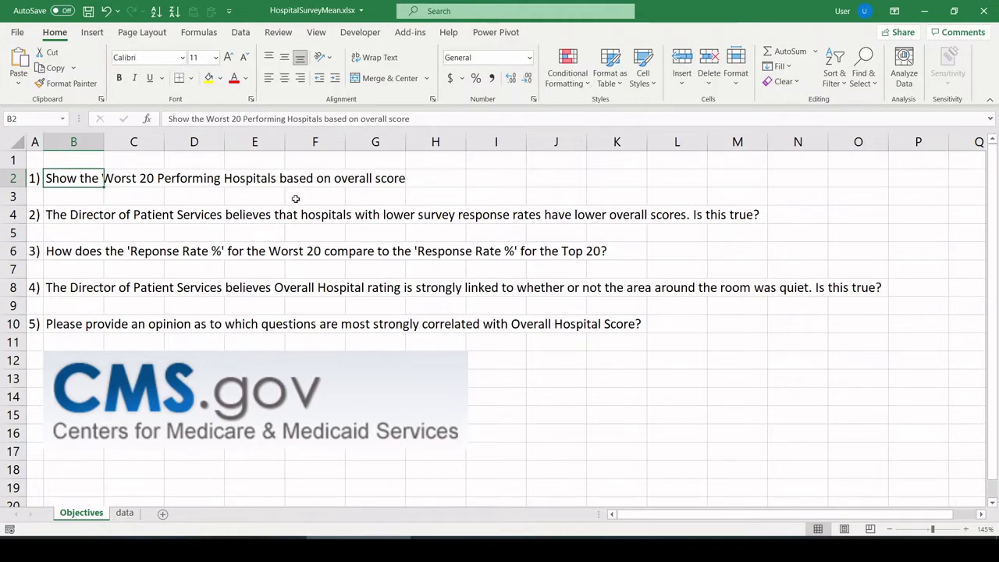
pyautogui.click(125, 513)
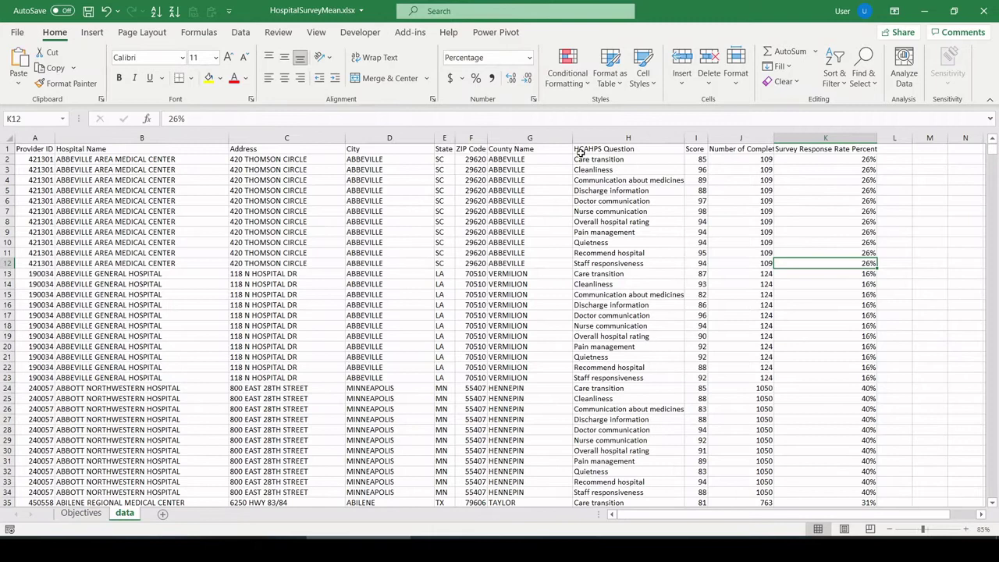
pyautogui.moveTo(14, 162); pyautogui.dragTo(15, 263)
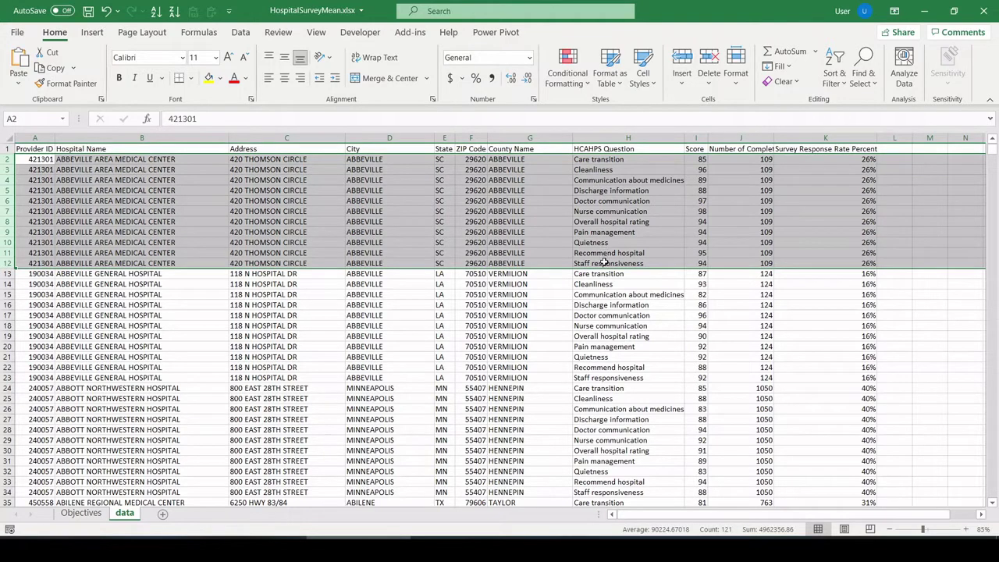
pyautogui.click(659, 222)
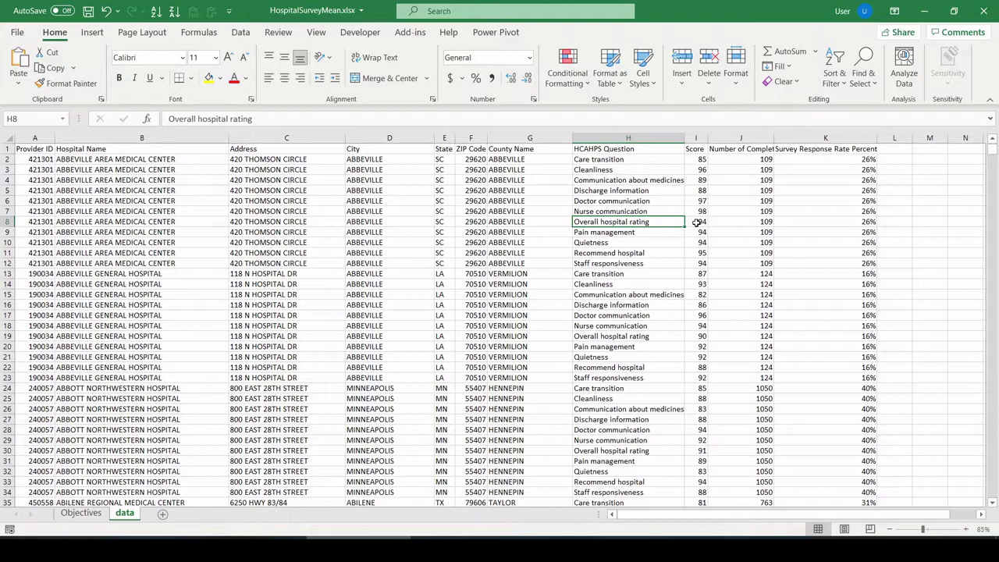
# Create a PivotTable on a new worksheet from the data range A1:K38985, with Hospital Name as rows
pyautogui.click(41, 148)
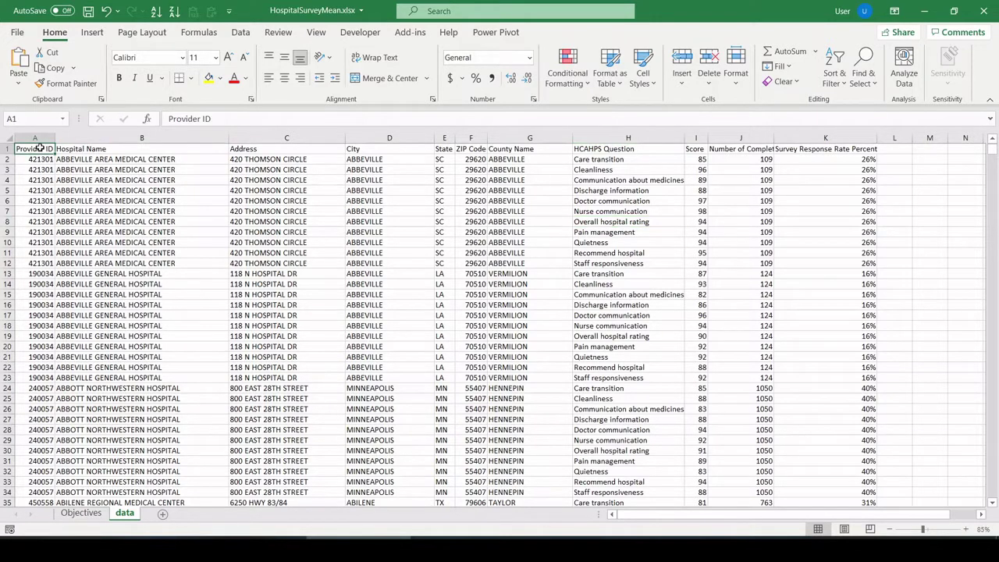
pyautogui.hotkey('ctrl', 'shift', 'End')
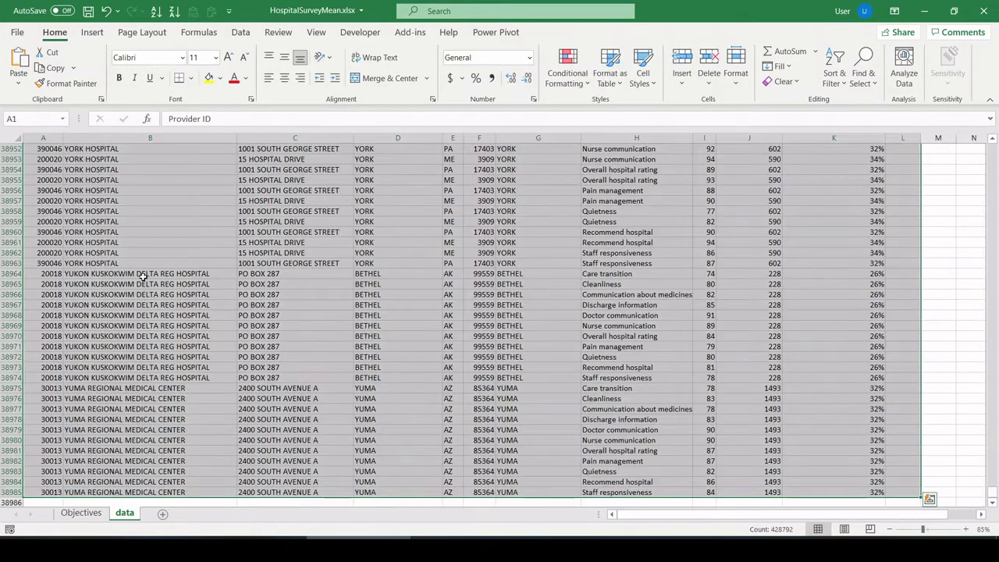
pyautogui.click(90, 32)
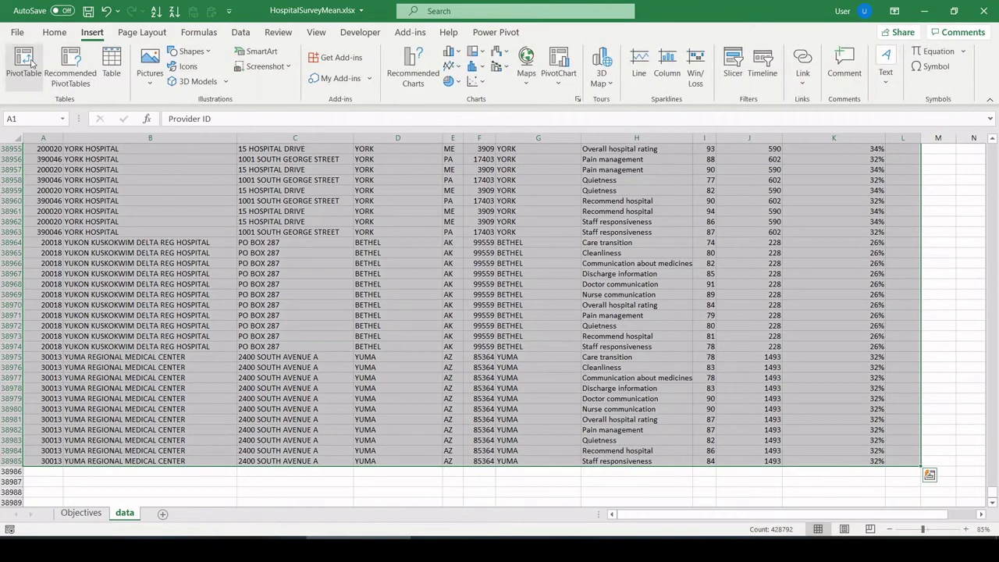
pyautogui.click(26, 63)
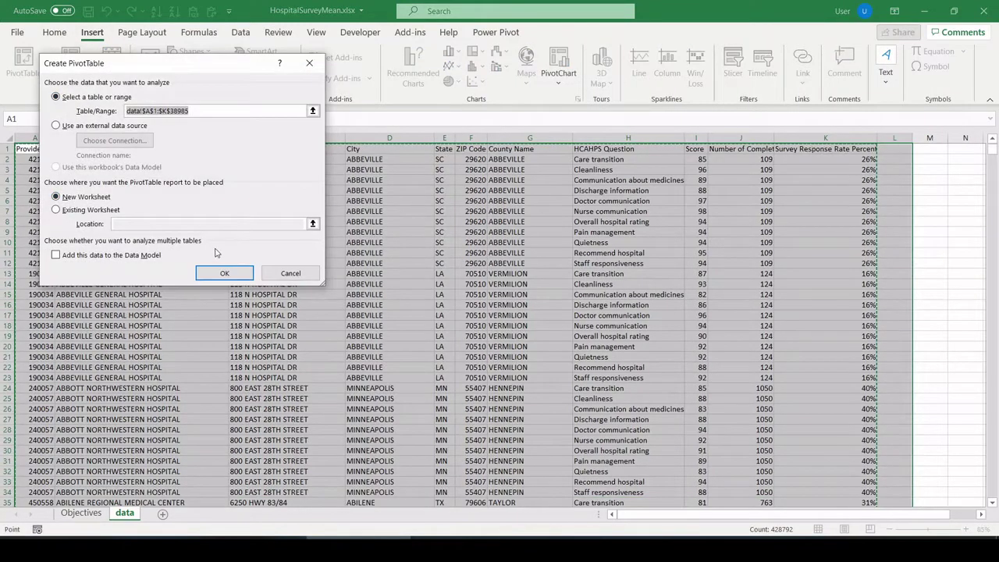
pyautogui.click(224, 273)
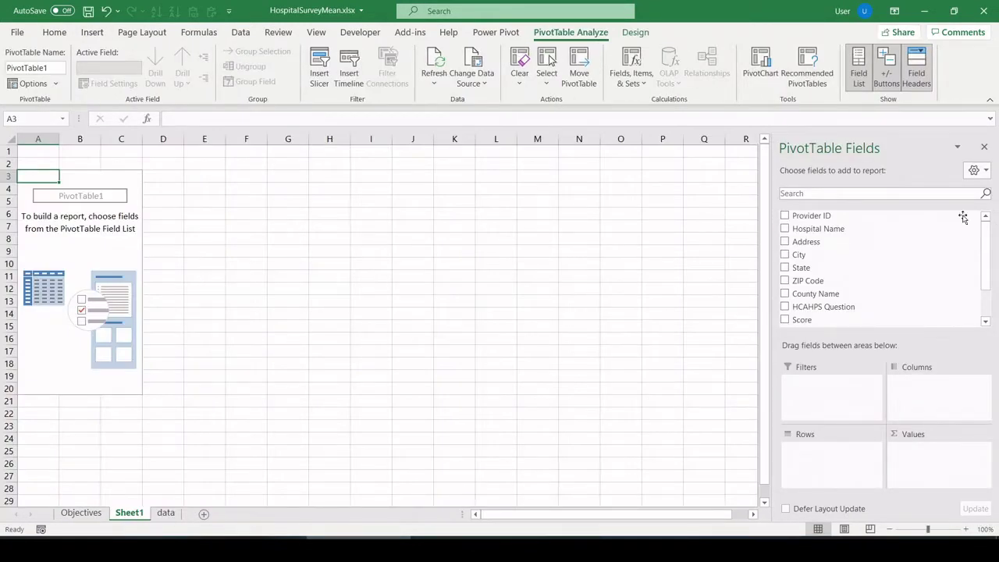
pyautogui.moveTo(861, 228); pyautogui.dragTo(836, 468)
# Examine the PivotTable's hospital list through to its last row, then return to the first hospital
pyautogui.scroll(-6, 100, 243)
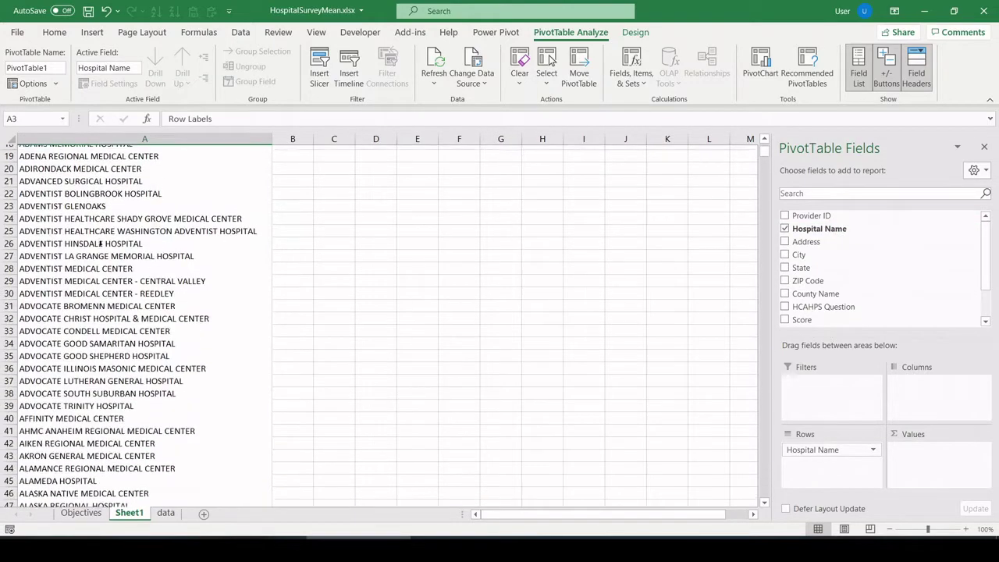
pyautogui.click(101, 251)
pyautogui.hotkey('ctrl', 'space')
pyautogui.hotkey('ctrl', 'Down')
pyautogui.press('Down')
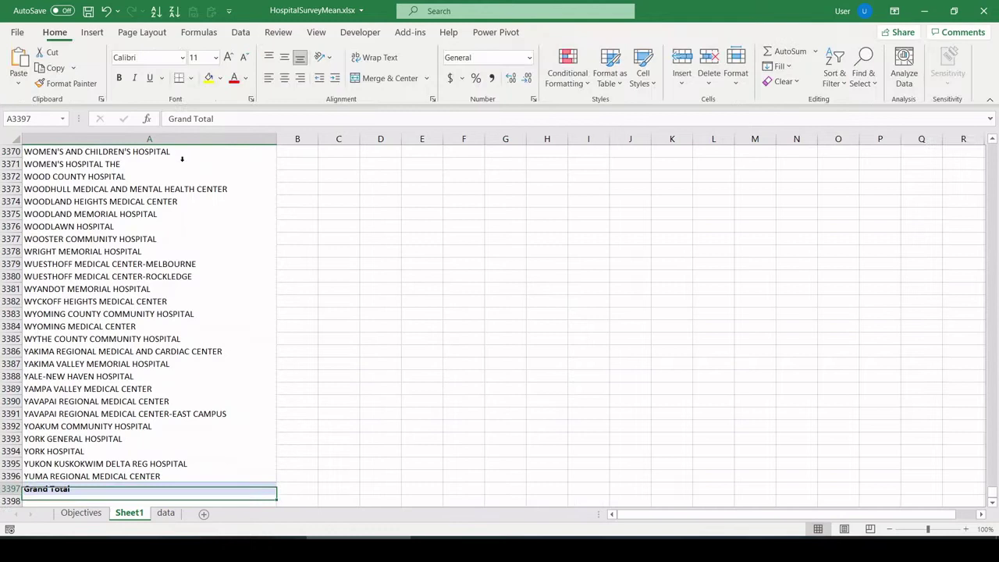
pyautogui.press('Up')
pyautogui.press('Up')
pyautogui.hotkey('ctrl', 'Up')
pyautogui.press('Down')
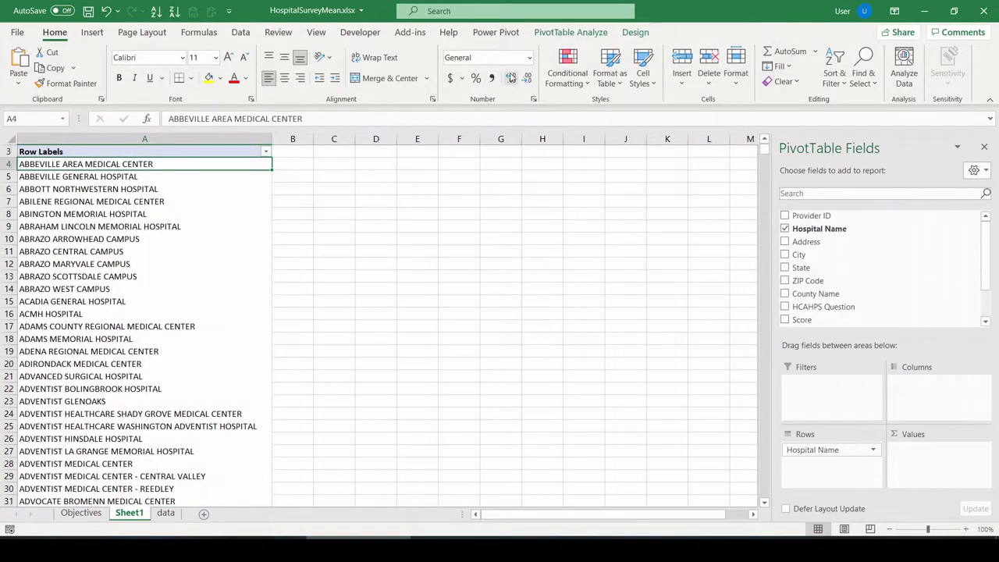
# Add HCAHPS Question as the PivotTable's columns and Score as its values
pyautogui.scroll(-2, 853, 252)
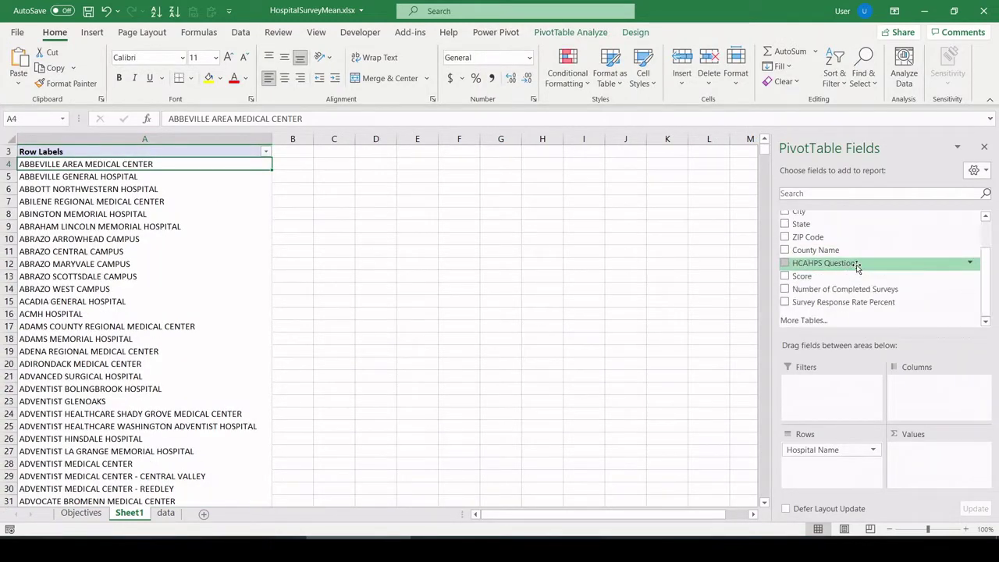
pyautogui.moveTo(853, 264); pyautogui.dragTo(904, 396)
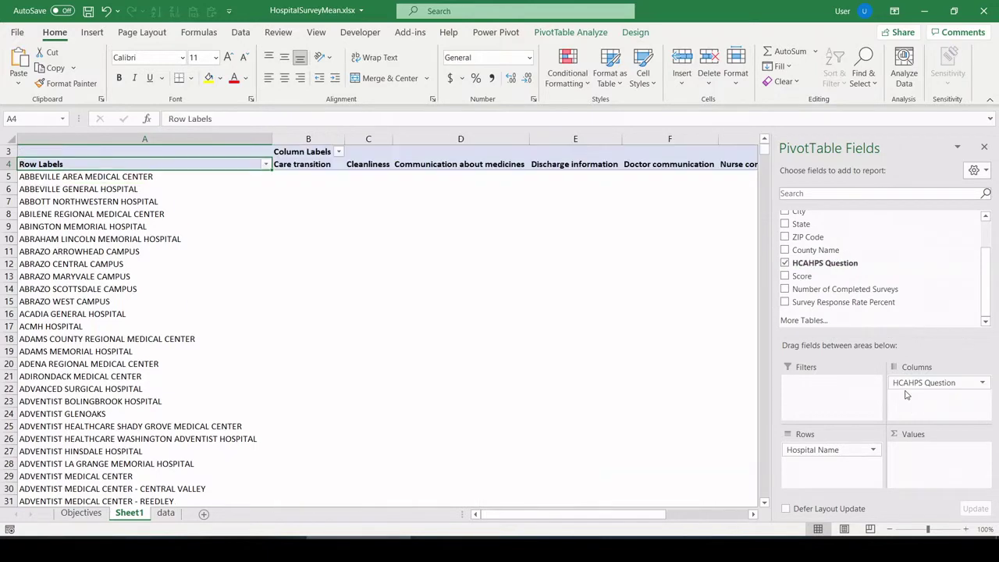
pyautogui.click(382, 187)
pyautogui.moveTo(882, 277); pyautogui.dragTo(911, 459)
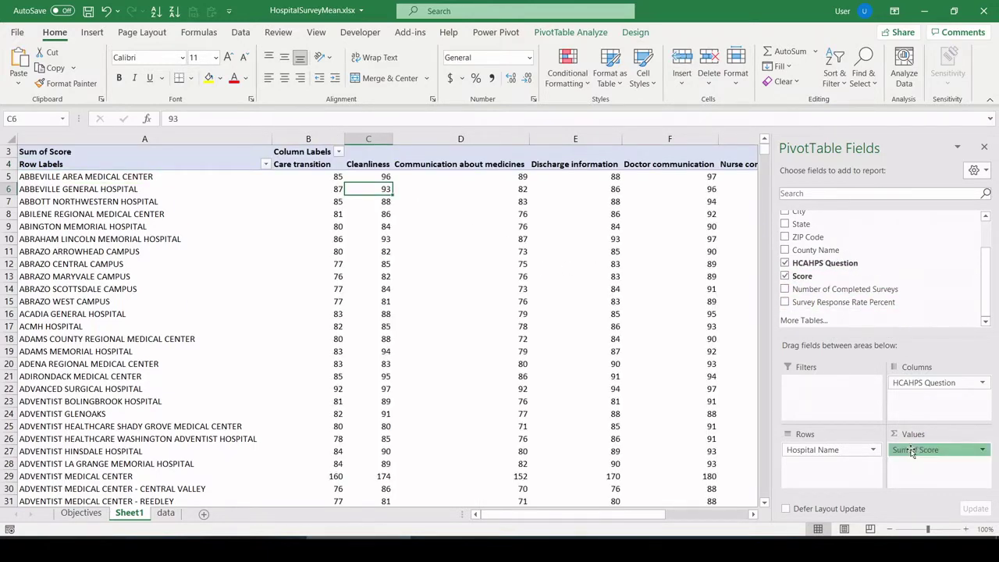
# Summarize the Score values by Average and format them as Number with 2 decimal places
pyautogui.click(912, 451)
pyautogui.click(915, 436)
pyautogui.click(108, 201)
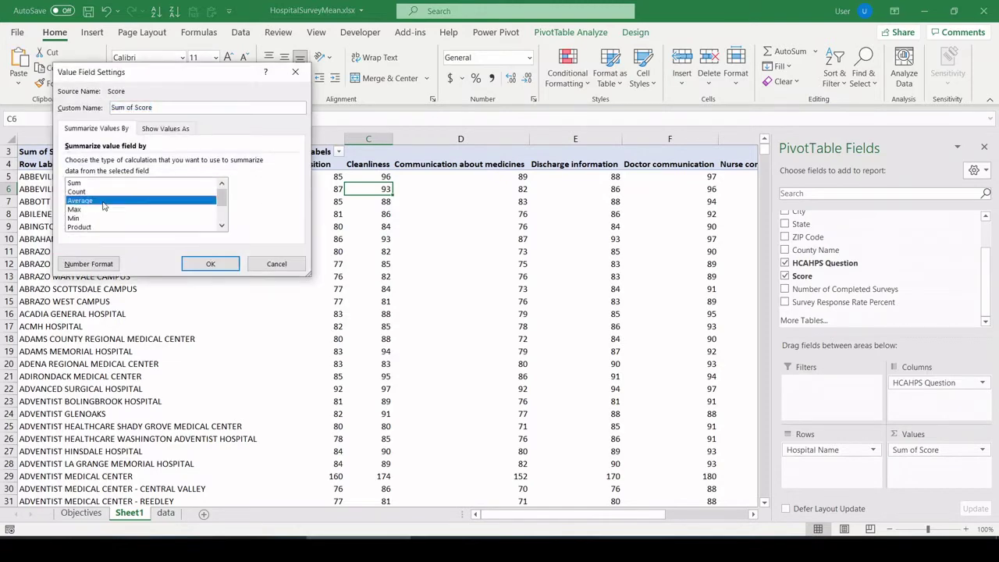
pyautogui.click(90, 263)
pyautogui.click(55, 78)
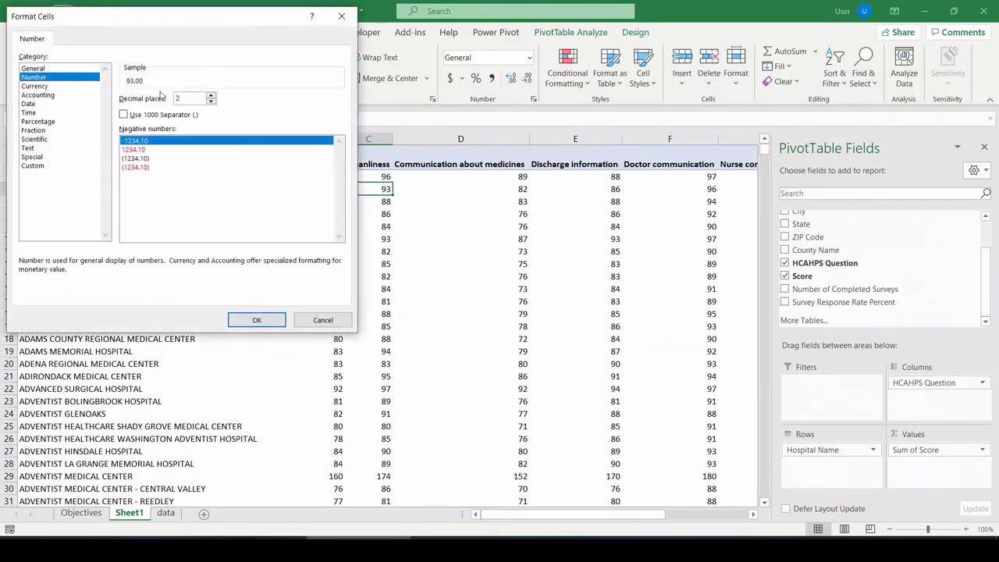
pyautogui.click(258, 320)
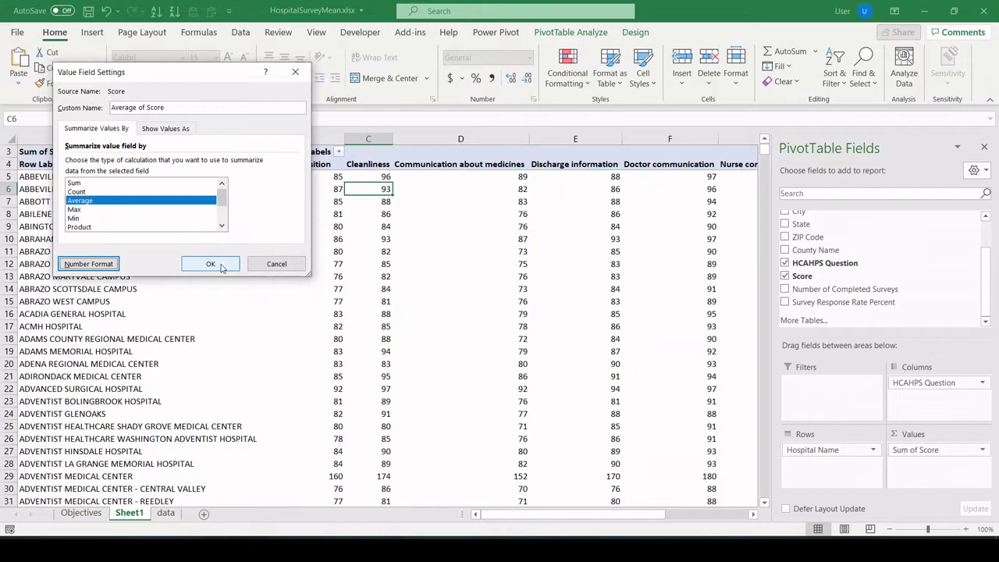
pyautogui.click(211, 264)
# Look across the question columns and filter the PivotTable's column labels to only Overall hospital rating
pyautogui.moveTo(309, 164); pyautogui.dragTo(715, 162)
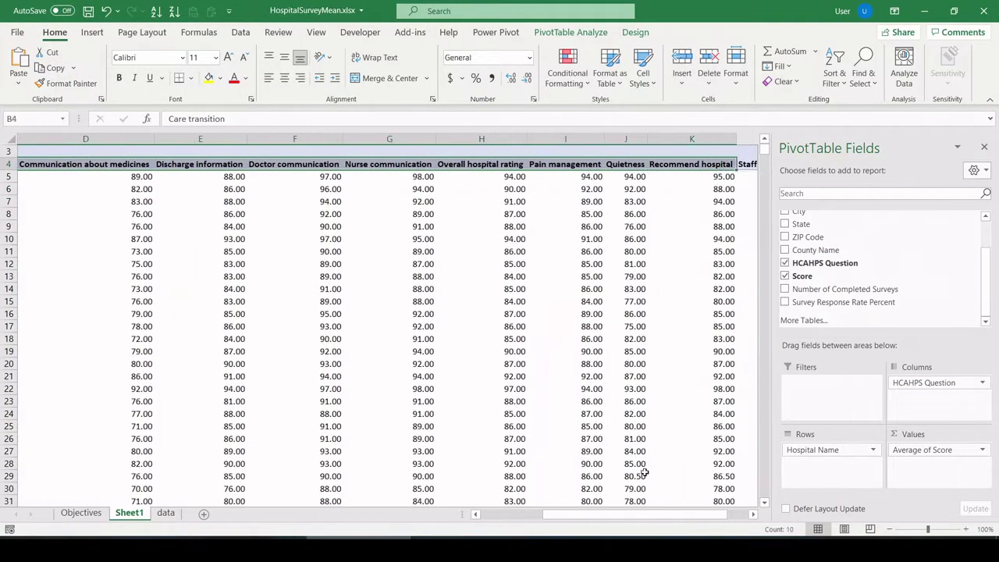
pyautogui.moveTo(635, 515); pyautogui.dragTo(574, 516)
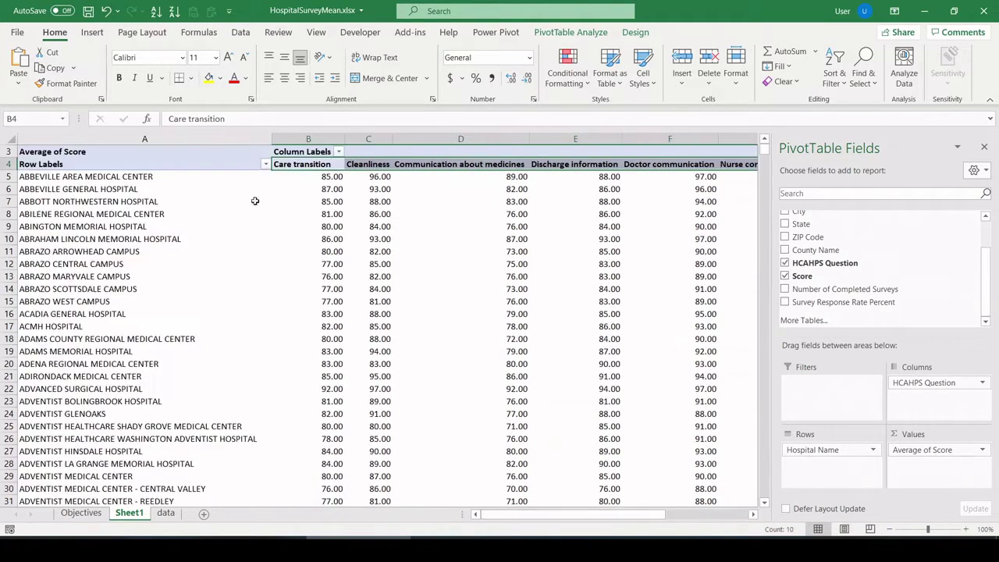
pyautogui.click(338, 152)
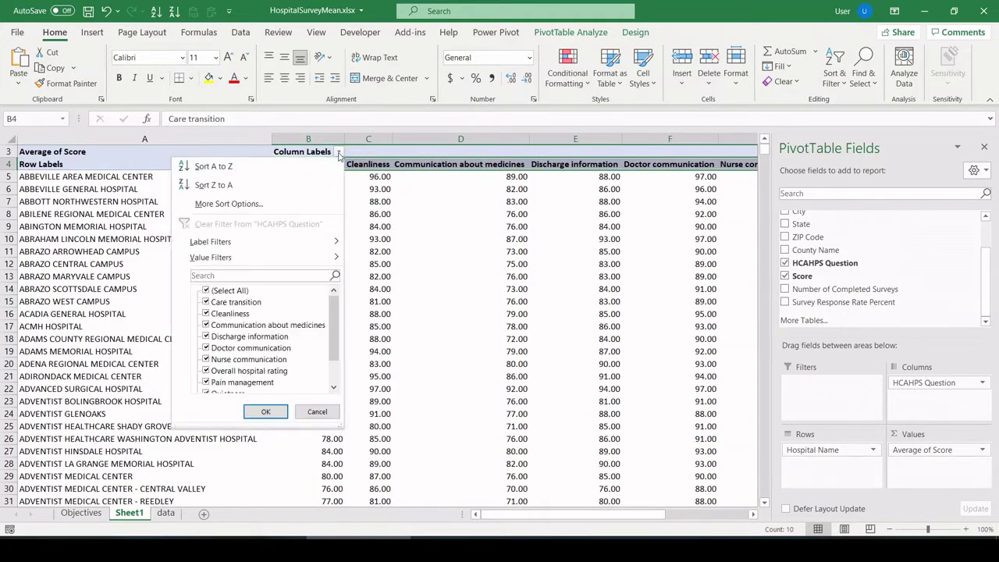
pyautogui.click(206, 291)
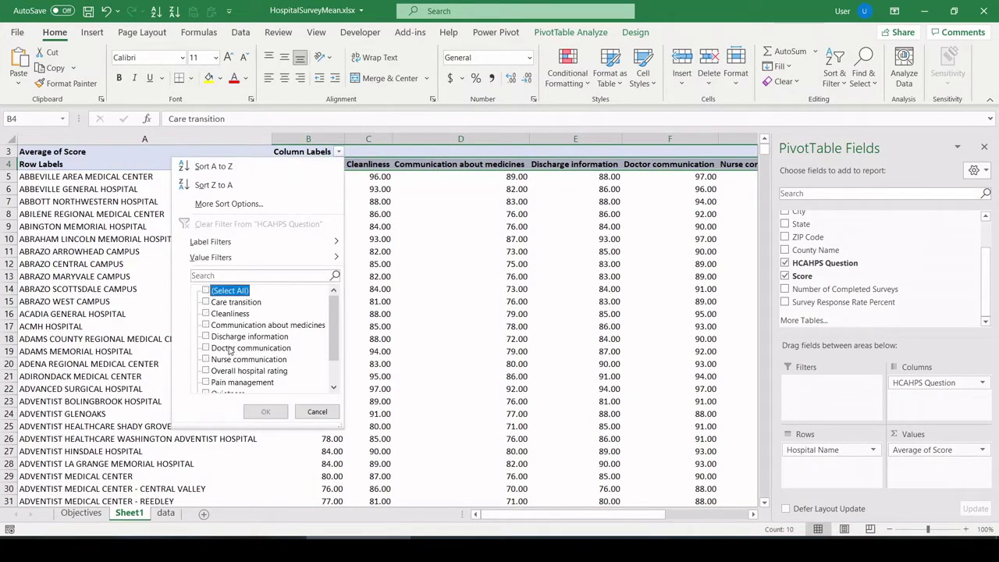
pyautogui.scroll(-2, 222, 355)
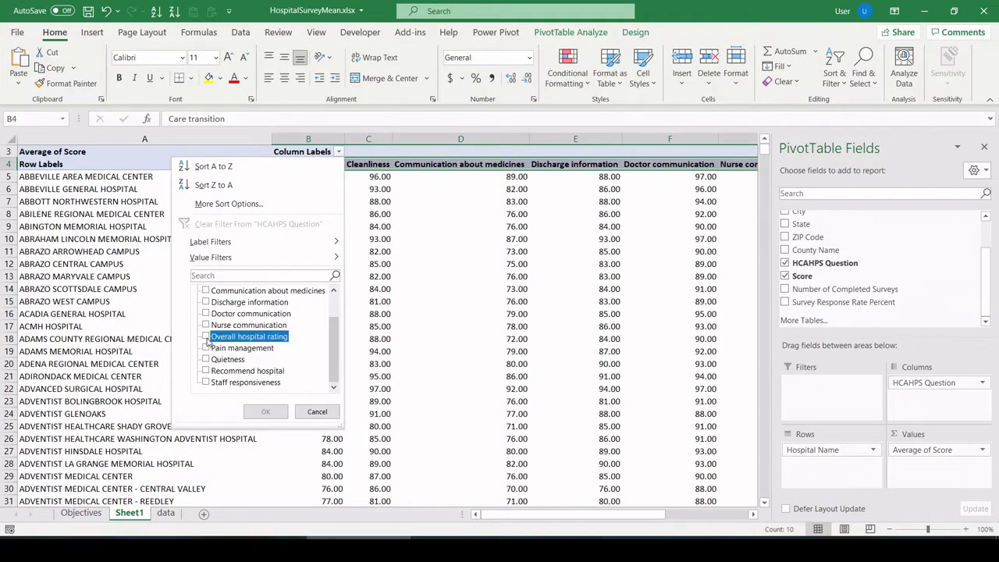
pyautogui.click(206, 337)
pyautogui.click(263, 412)
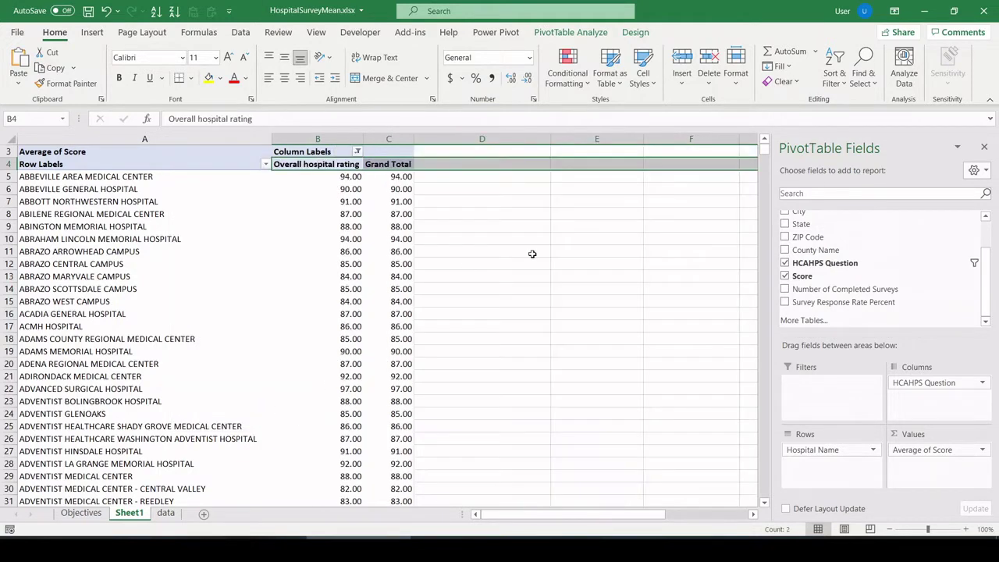
# Remove the Grand Total column from the PivotTable
pyautogui.click(387, 164)
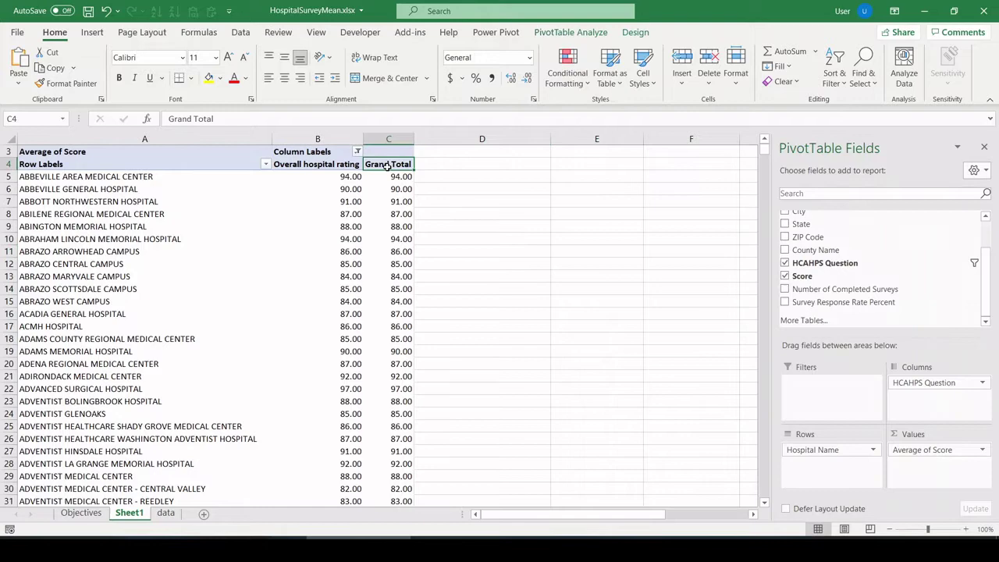
pyautogui.rightClick(387, 164)
pyautogui.click(441, 256)
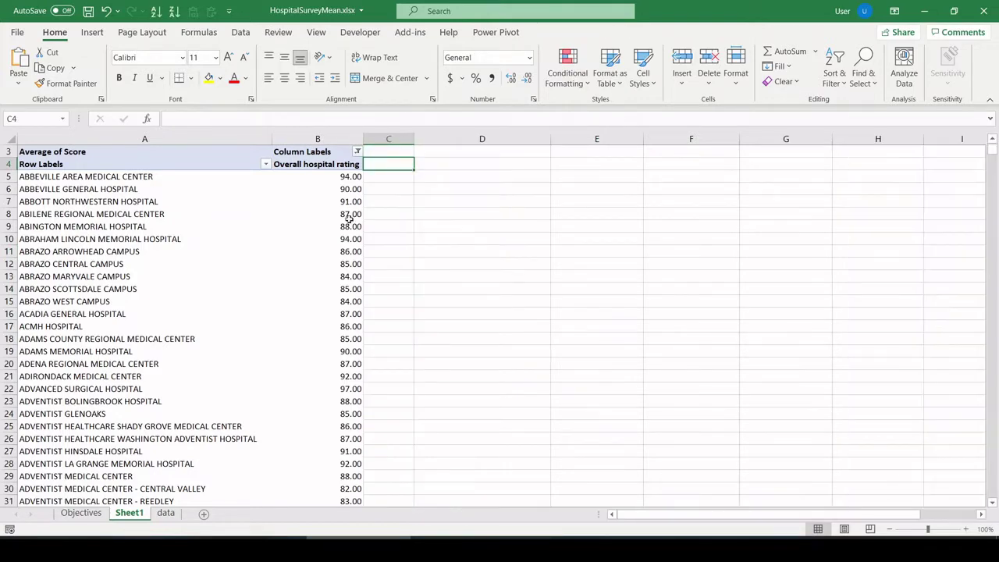
# Check the extent of the PivotTable's hospital list and sort it by Overall hospital rating from smallest to largest
pyautogui.click(345, 178)
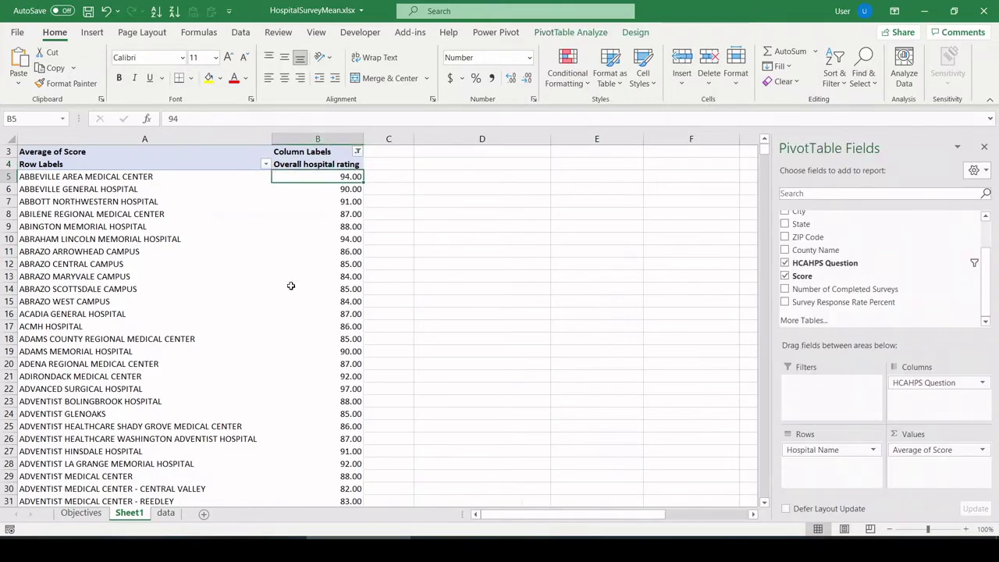
pyautogui.click(245, 290)
pyautogui.hotkey('ctrl', 'Down')
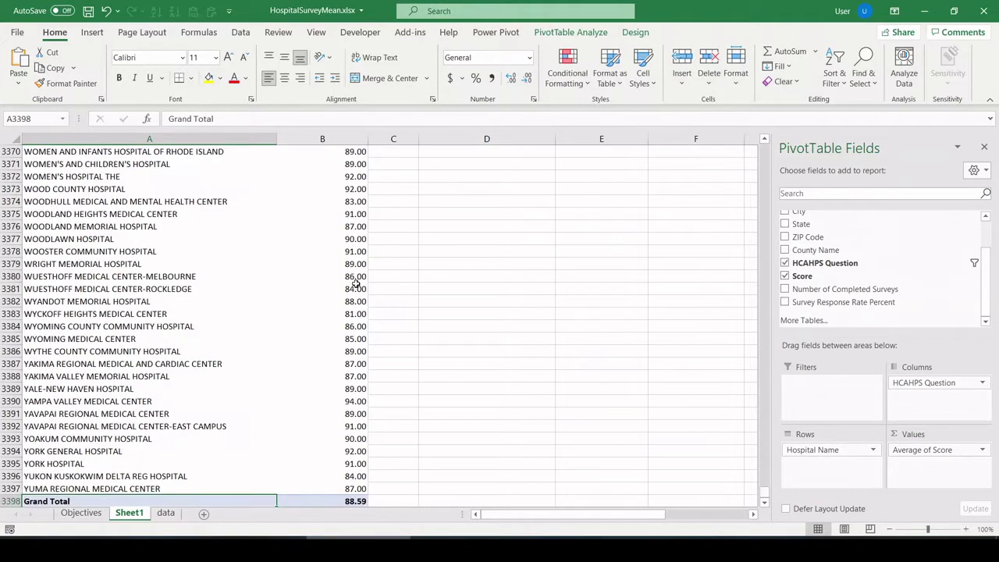
pyautogui.press('Up')
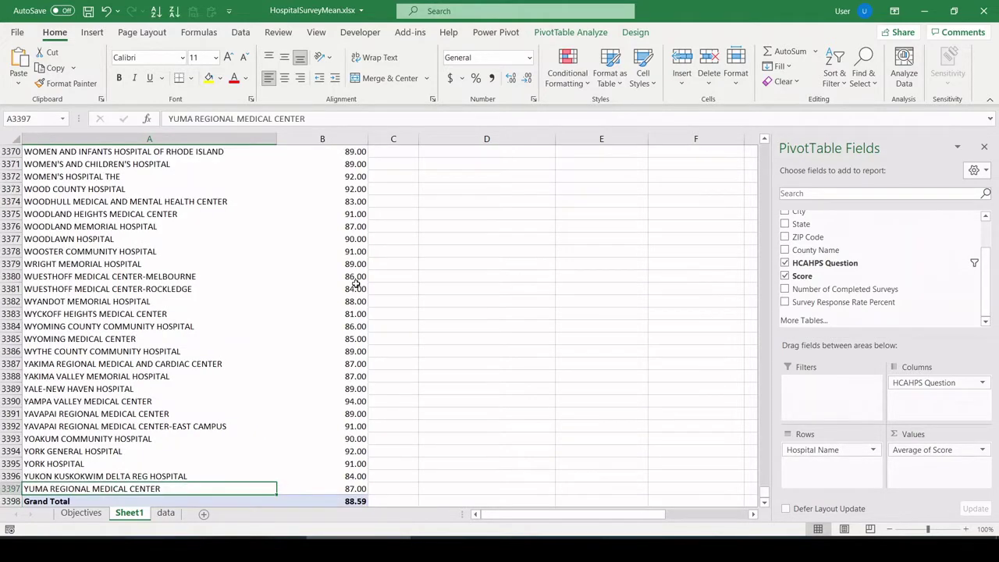
pyautogui.hotkey('ctrl', 'Up')
pyautogui.click(351, 176)
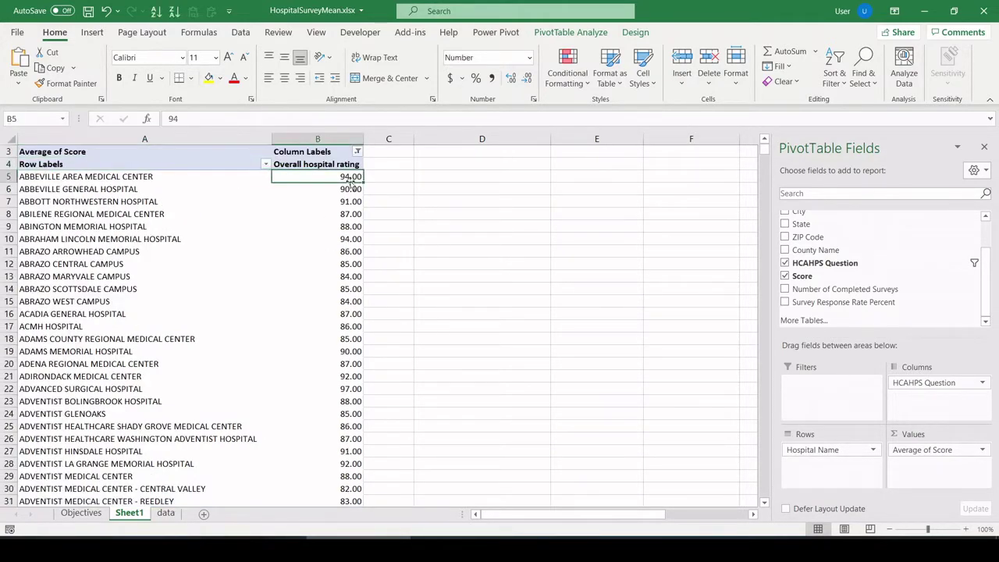
pyautogui.click(160, 11)
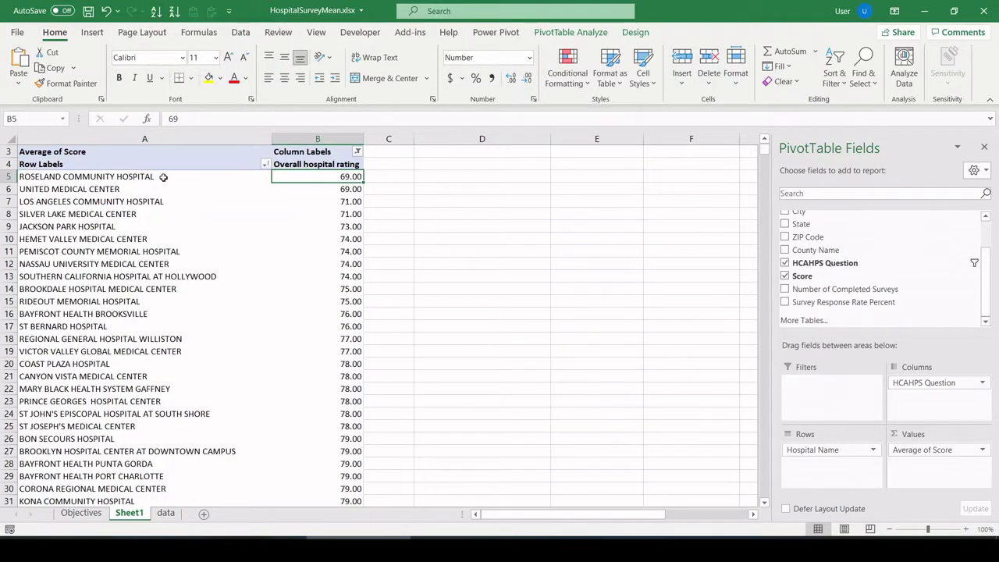
# Copy the 20 lowest-rated hospitals with their ratings from the PivotTable and paste them starting at cell D5
pyautogui.moveTo(144, 176); pyautogui.dragTo(148, 464)
pyautogui.hotkey('shift', 'Up')
pyautogui.hotkey('shift', 'Up')
pyautogui.hotkey('shift', 'Up')
pyautogui.hotkey('shift', 'Up')
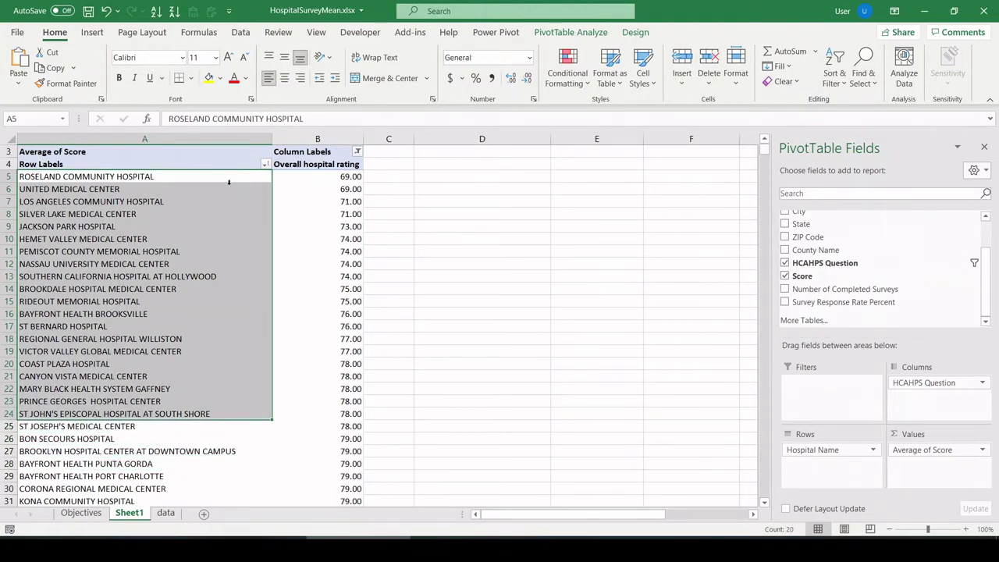
pyautogui.moveTo(244, 177); pyautogui.dragTo(333, 414)
pyautogui.hotkey('ctrl', 'c')
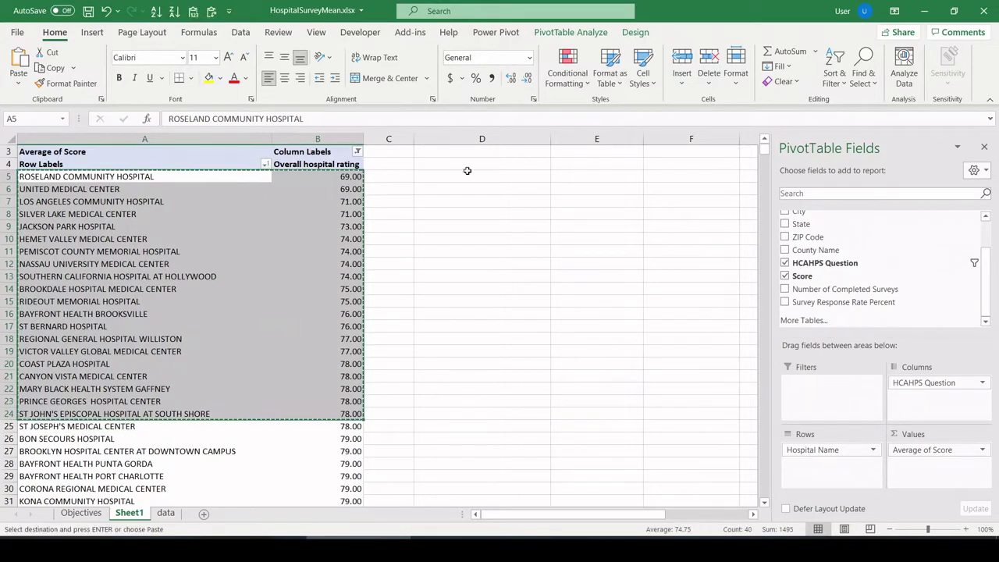
pyautogui.click(466, 174)
pyautogui.hotkey('ctrl', 'v')
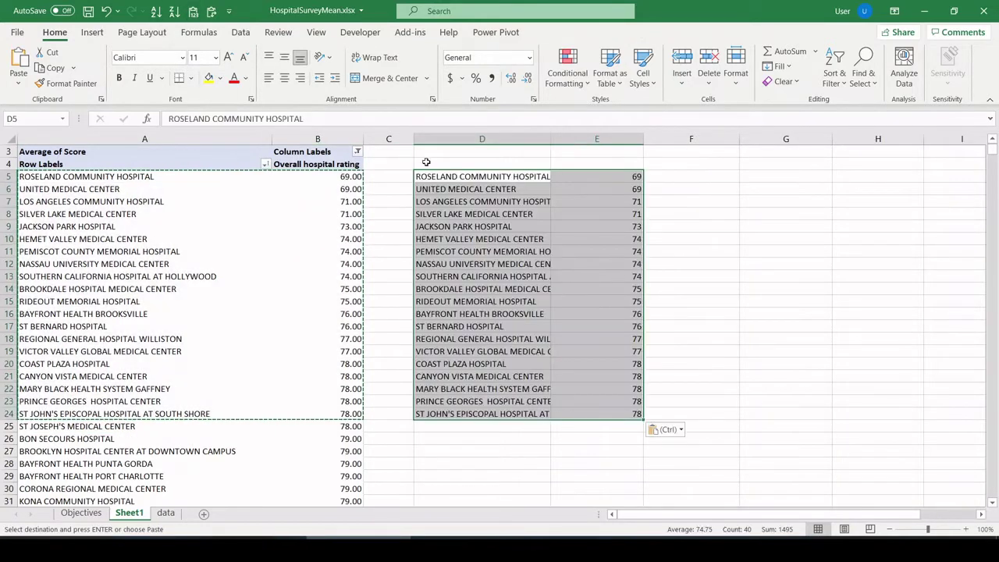
# Move the pasted list of 20 hospitals and ratings one column over so it starts at cell E5
pyautogui.click(468, 177)
pyautogui.moveTo(495, 178); pyautogui.dragTo(579, 414)
pyautogui.moveTo(576, 172); pyautogui.dragTo(739, 179)
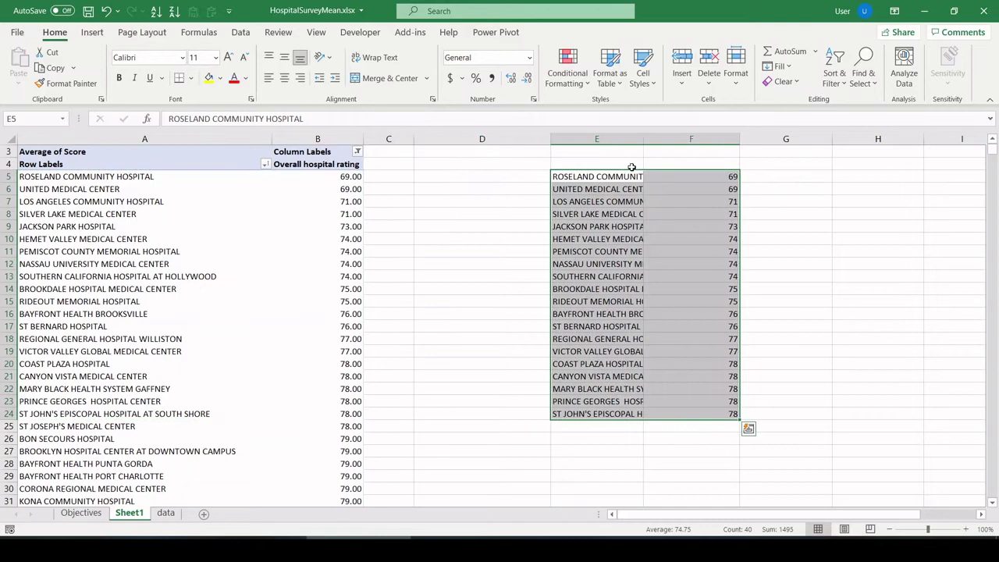
# Add the headers Hospital in E4 and Overall Score in F4 above the copied list
pyautogui.click(633, 165)
pyautogui.write('Hospital')
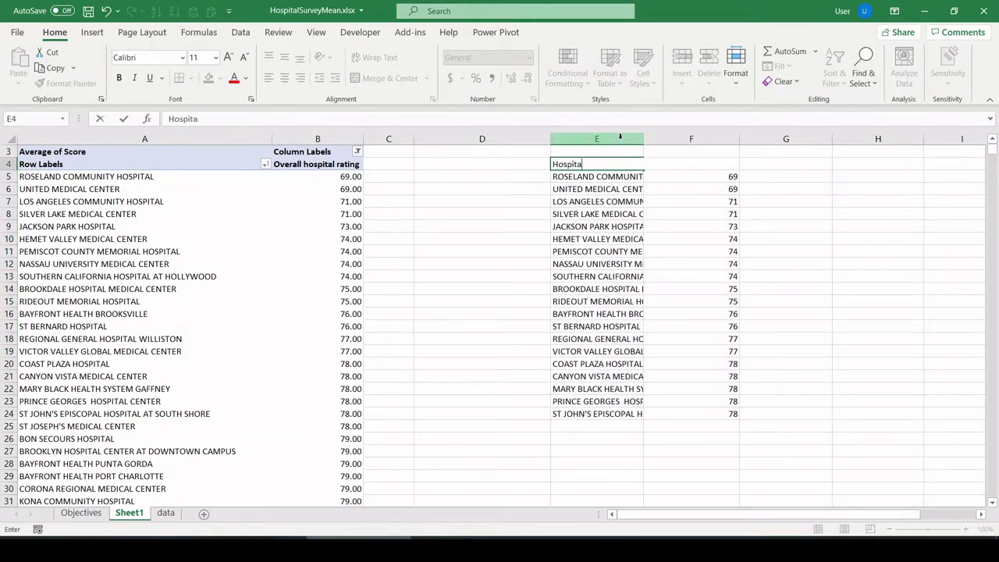
pyautogui.press('Tab')
pyautogui.write('Overall S')
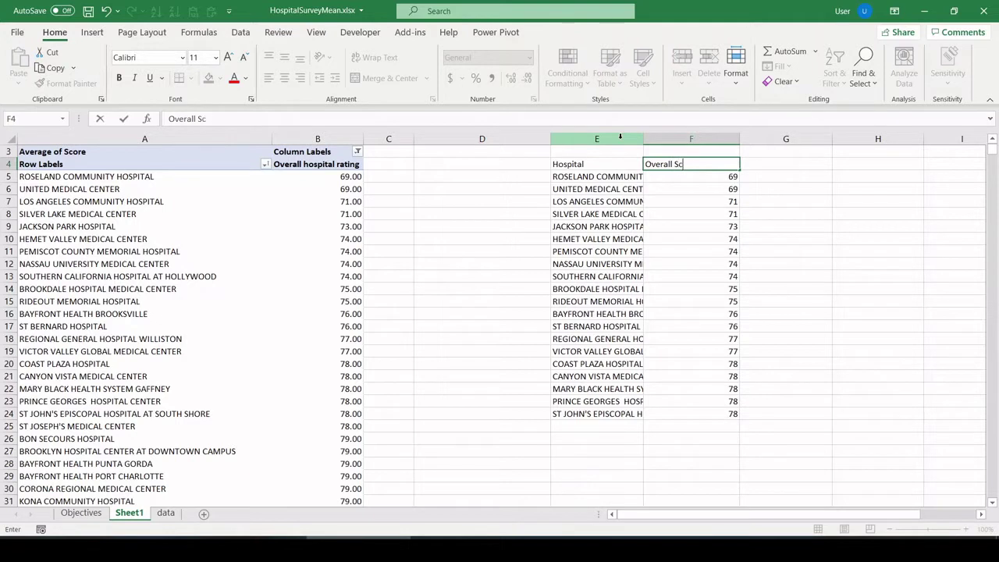
pyautogui.press('Return')
# Enter the title "Worst 20 by Overall Score" in cell E3 above the list headers
pyautogui.press('Up')
pyautogui.press('Left')
pyautogui.press('Up')
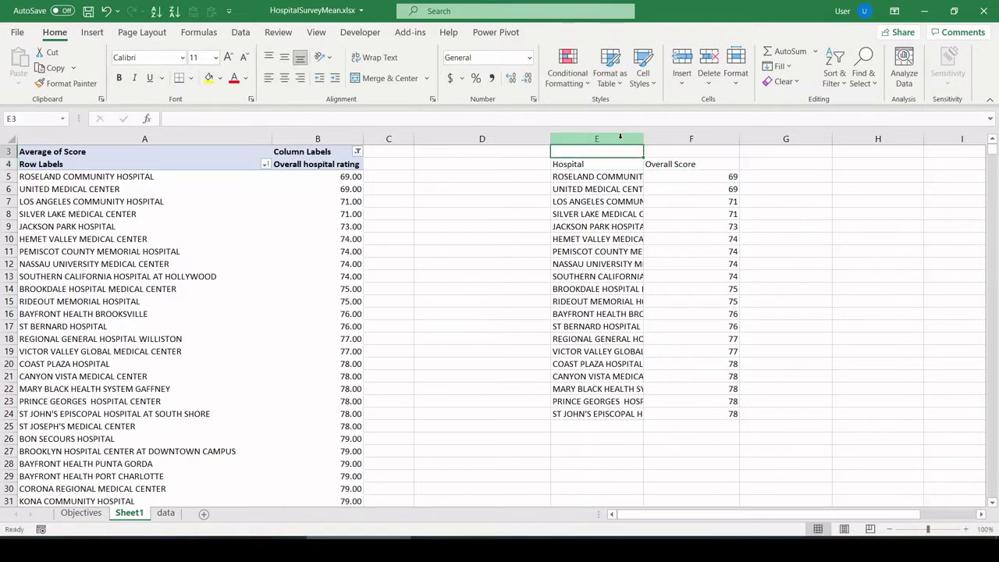
pyautogui.write('Wor')
pyautogui.write('st 20')
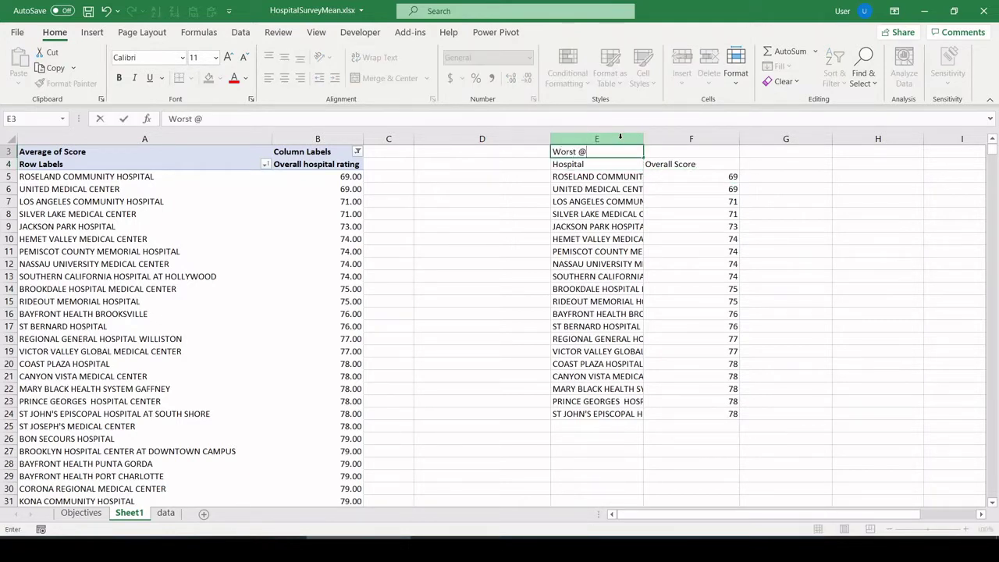
pyautogui.press('BackSpace')
pyautogui.press('BackSpace')
pyautogui.press('BackSpace')
pyautogui.write('20 by Overall Score')
pyautogui.press('Return')
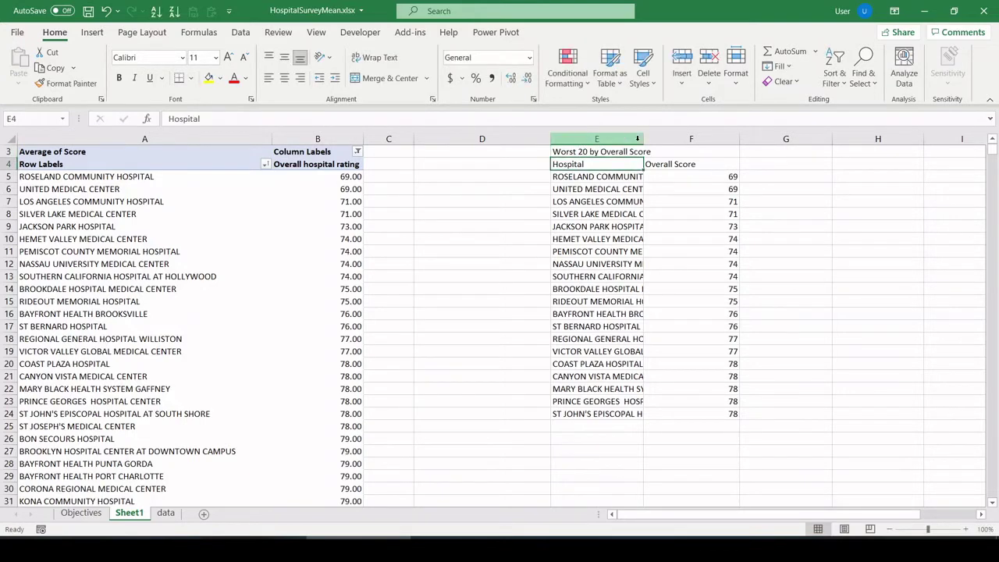
# Autofit column E to the full hospital names in the copied list
pyautogui.click(601, 214)
pyautogui.doubleClick(643, 138)
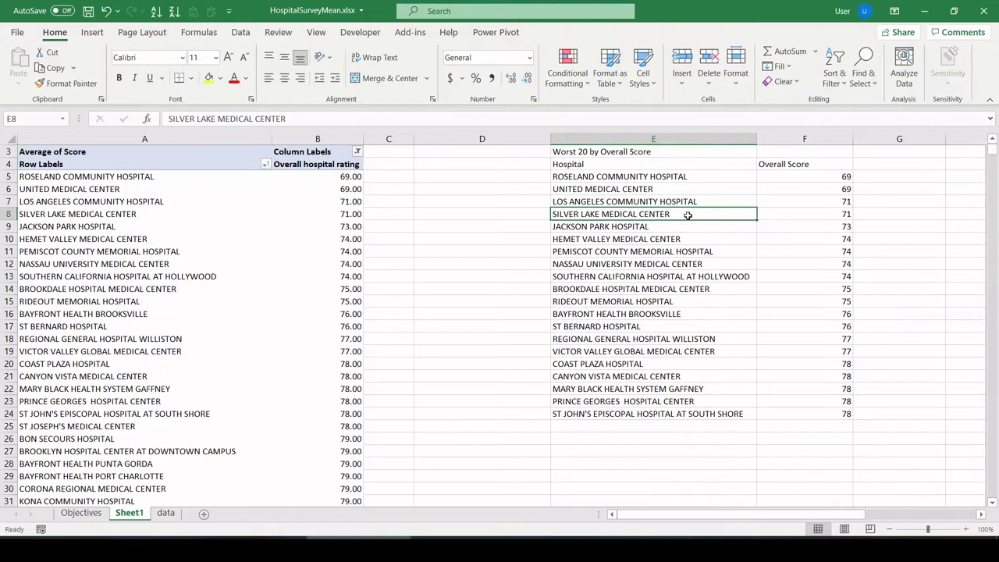
pyautogui.click(767, 165)
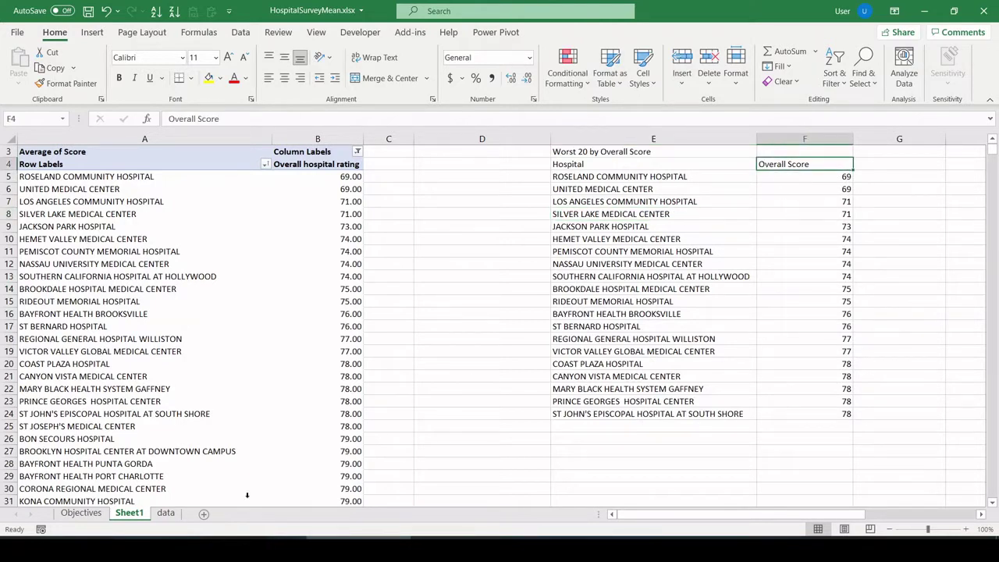
# Read the second objective on survey response rates and examine the response rate percentages and overall hospital rating rows in the data sheet
pyautogui.click(81, 513)
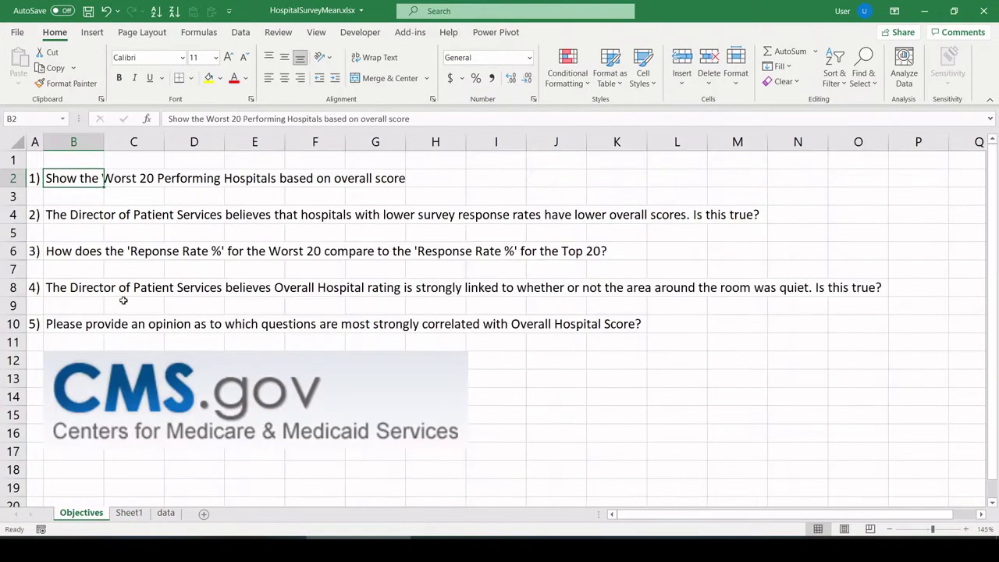
pyautogui.click(51, 218)
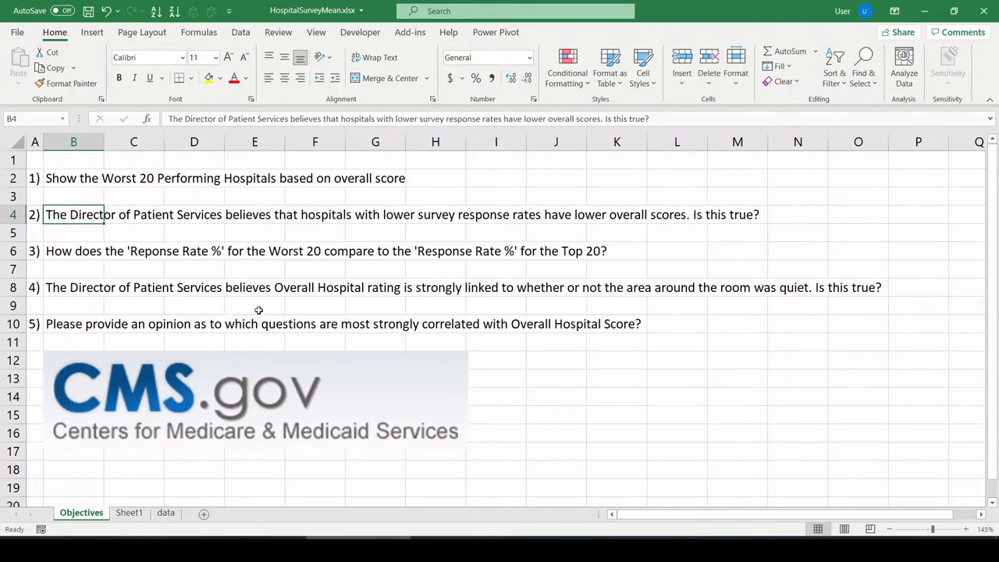
pyautogui.click(166, 513)
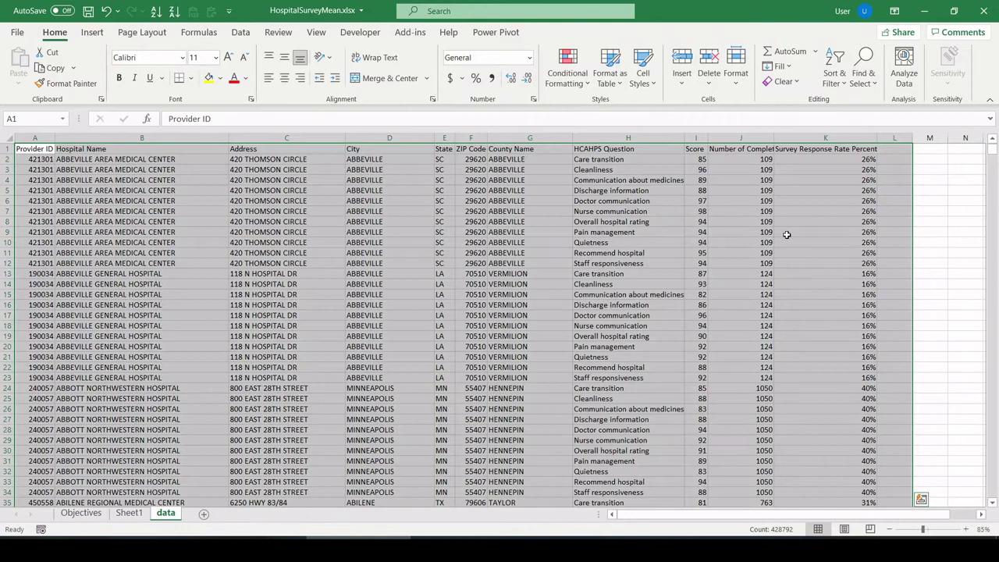
pyautogui.moveTo(847, 162); pyautogui.dragTo(850, 306)
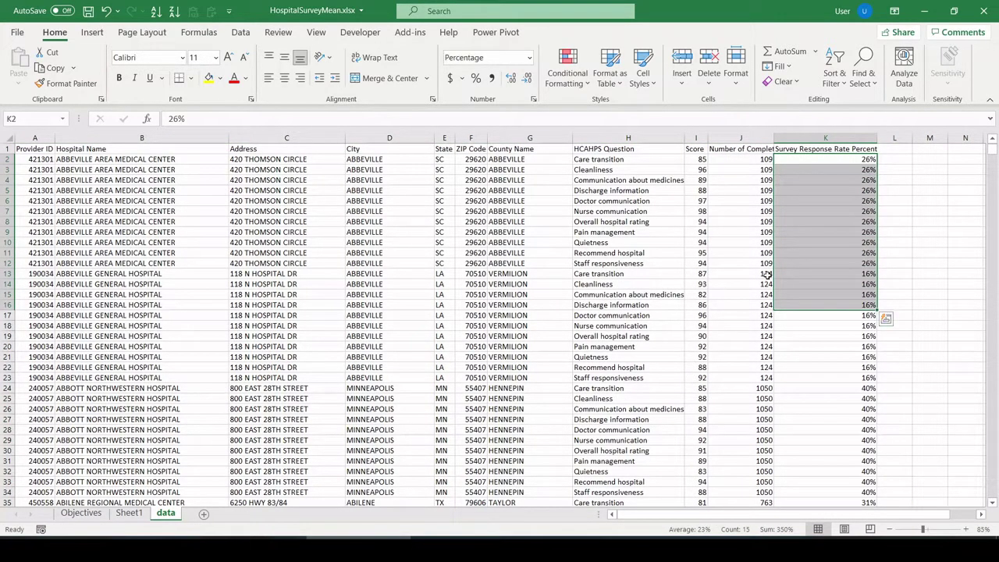
pyautogui.click(610, 222)
pyautogui.moveTo(665, 226); pyautogui.dragTo(803, 227)
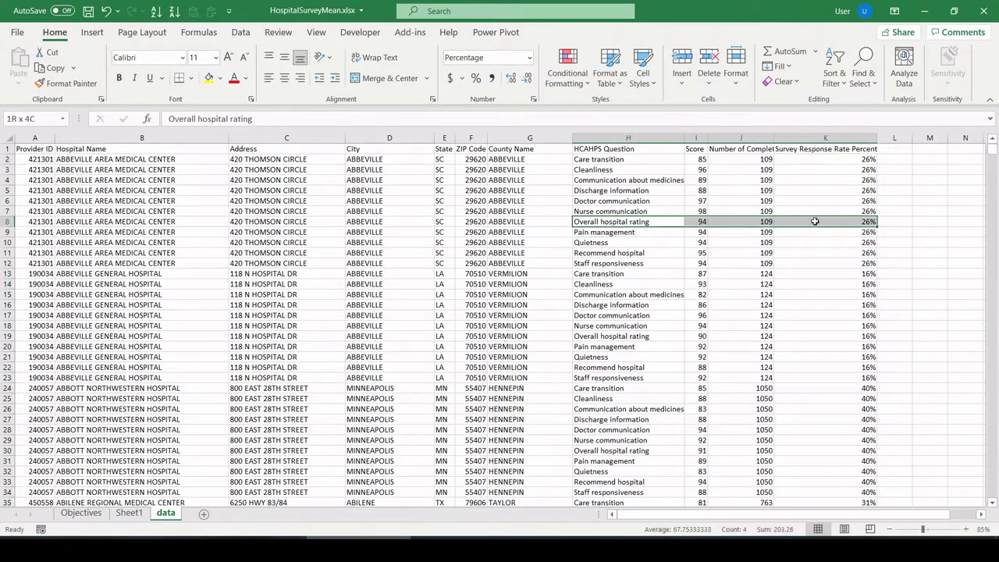
# Create a second PivotTable on a new worksheet from the full data range A1:K38985 of the data sheet
pyautogui.click(23, 147)
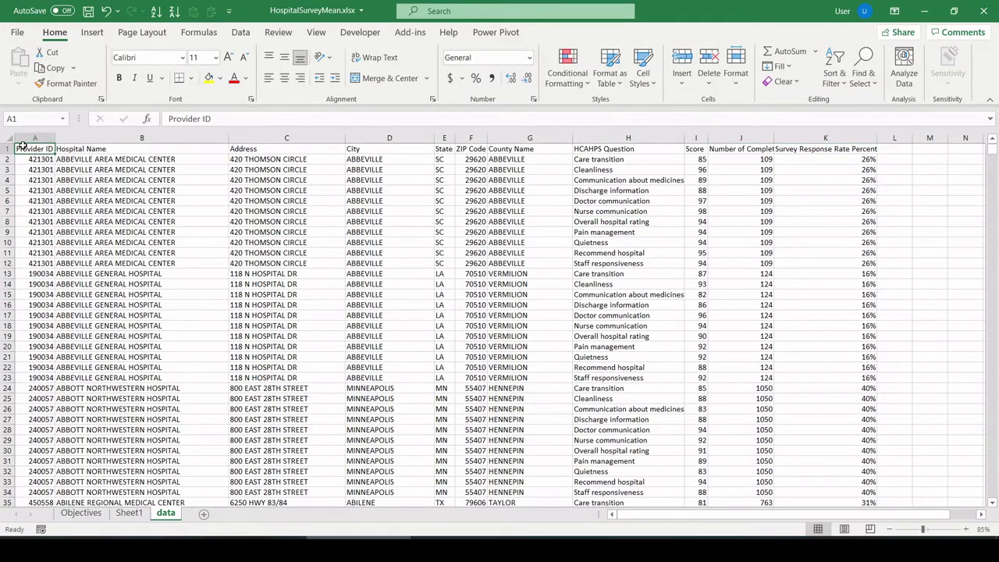
pyautogui.hotkey('ctrl', 'shift', 'End')
pyautogui.click(92, 32)
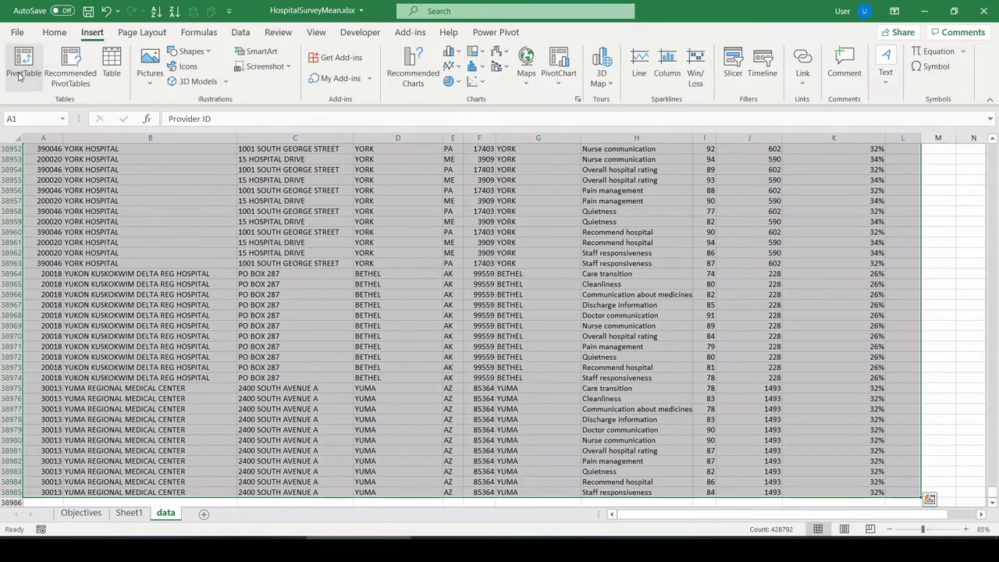
pyautogui.click(23, 66)
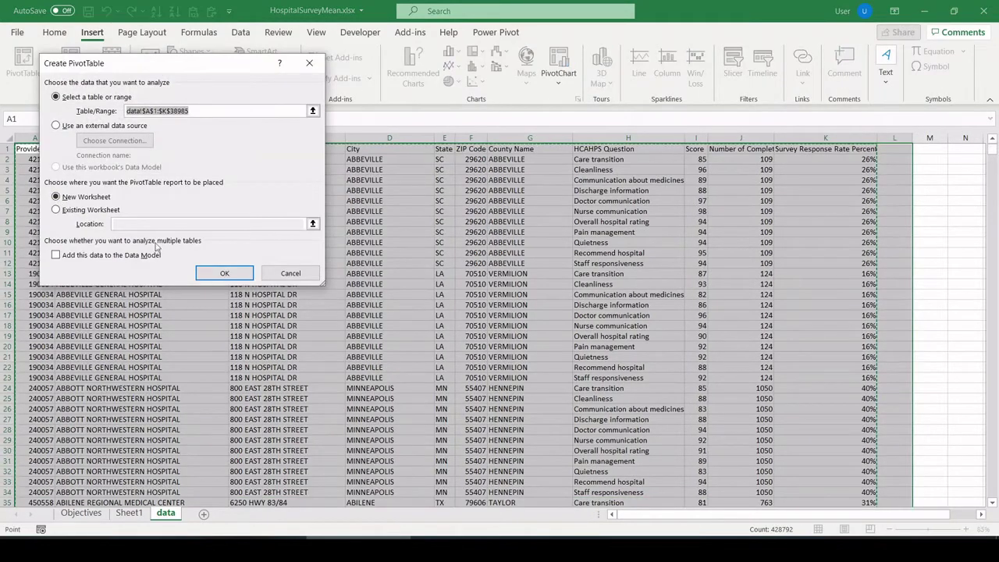
pyautogui.click(224, 272)
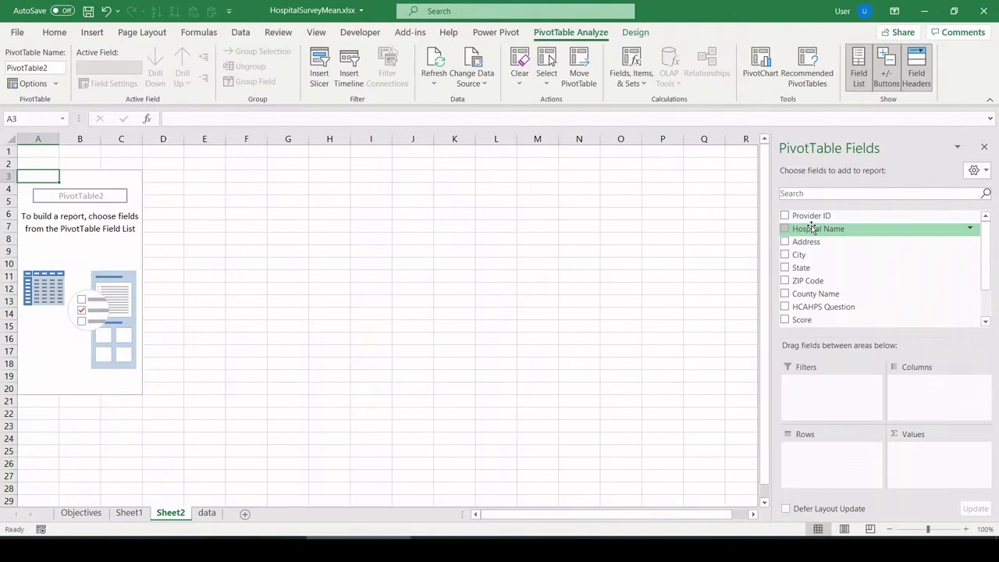
# Set Hospital Name as the new PivotTable's rows, HCAHPS Question as its columns and Score as its values
pyautogui.moveTo(817, 229); pyautogui.dragTo(832, 456)
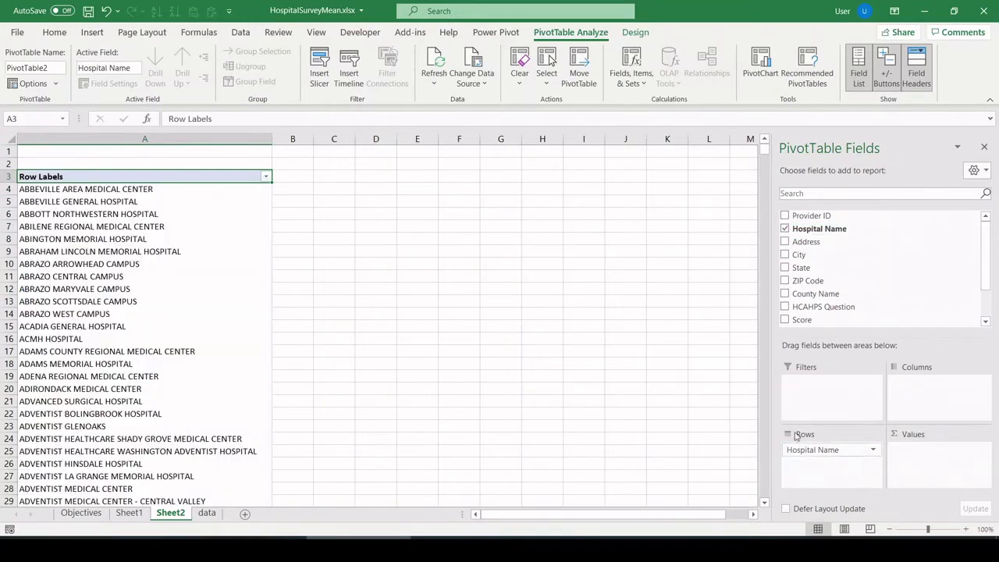
pyautogui.scroll(-1, 836, 249)
pyautogui.moveTo(850, 264); pyautogui.dragTo(925, 386)
pyautogui.moveTo(801, 277); pyautogui.dragTo(919, 453)
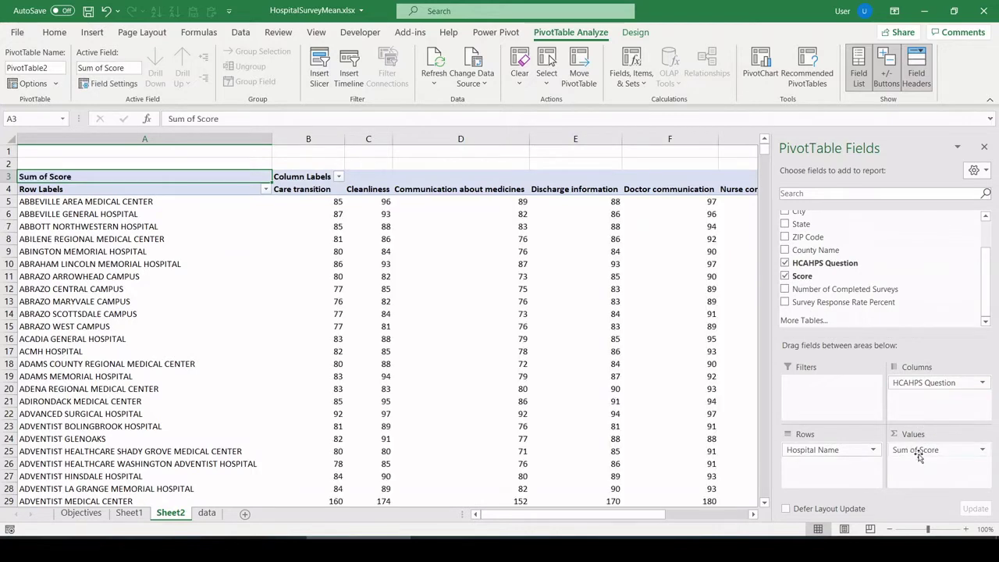
# Filter the second PivotTable's column labels to only Overall hospital rating and remove its Grand Total column
pyautogui.click(339, 178)
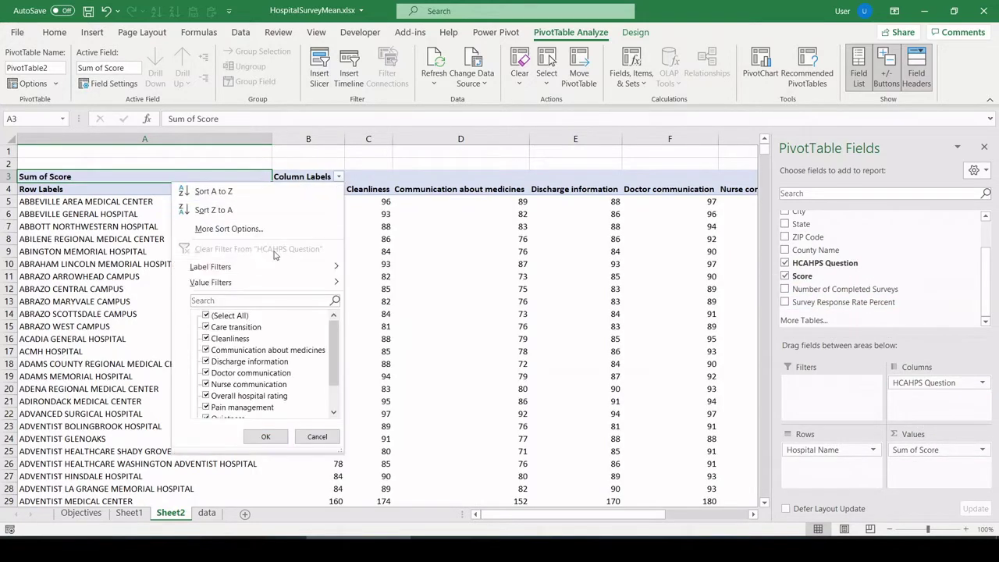
pyautogui.click(206, 316)
pyautogui.scroll(-1, 228, 382)
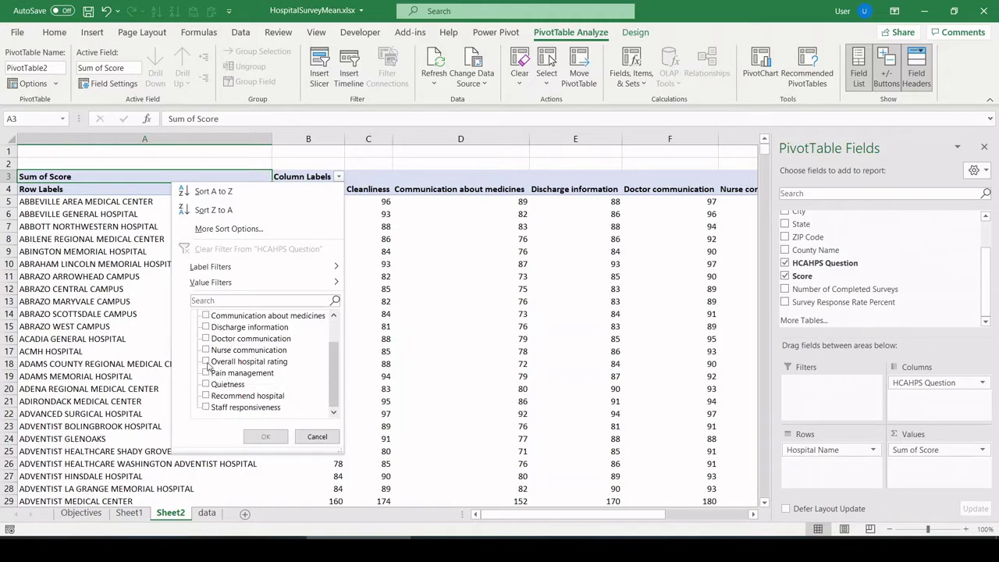
pyautogui.click(206, 361)
pyautogui.click(266, 437)
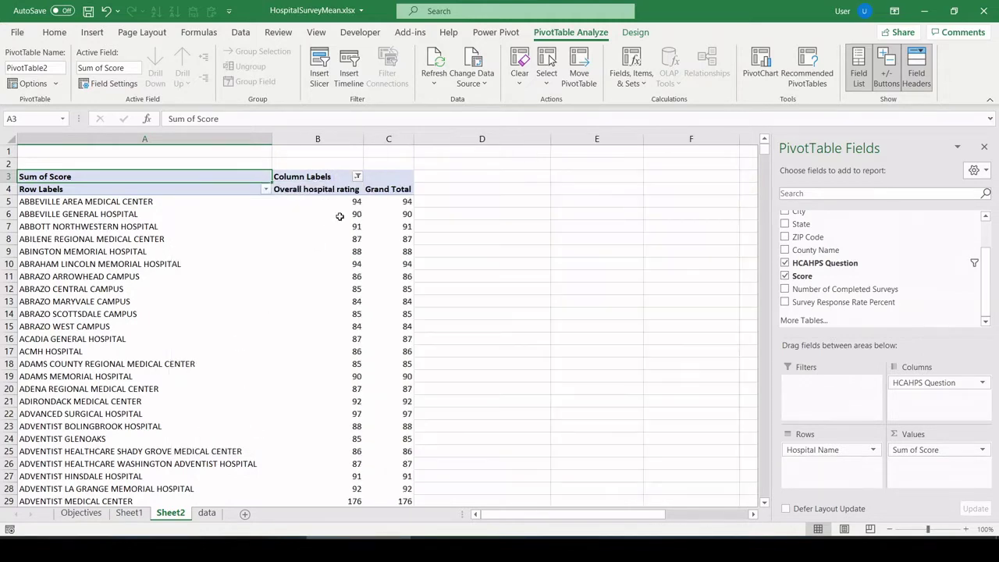
pyautogui.rightClick(388, 189)
pyautogui.click(386, 276)
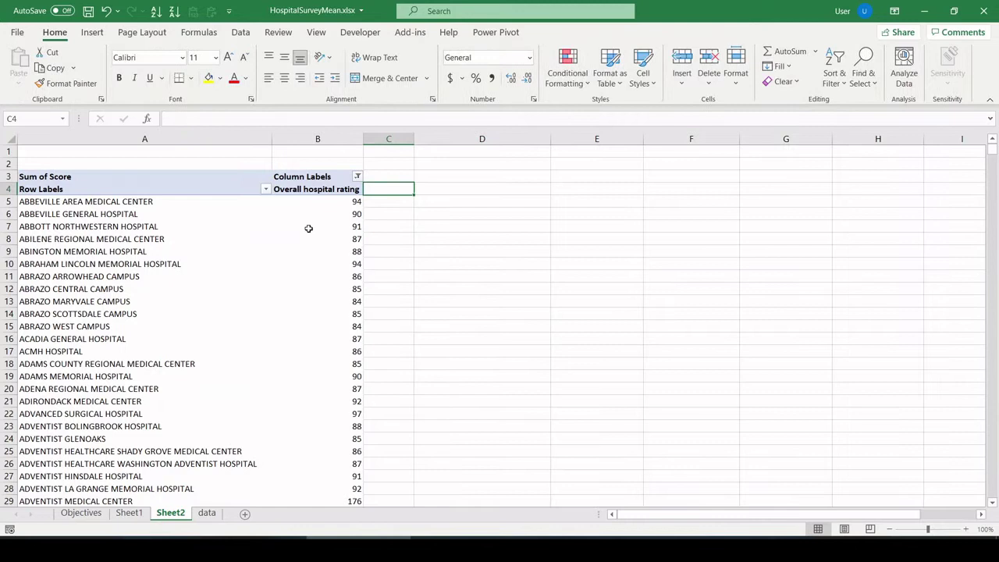
# Add Survey Response Rate Percent to the PivotTable values, summarized as an average and formatted as a percentage with one decimal place
pyautogui.click(309, 228)
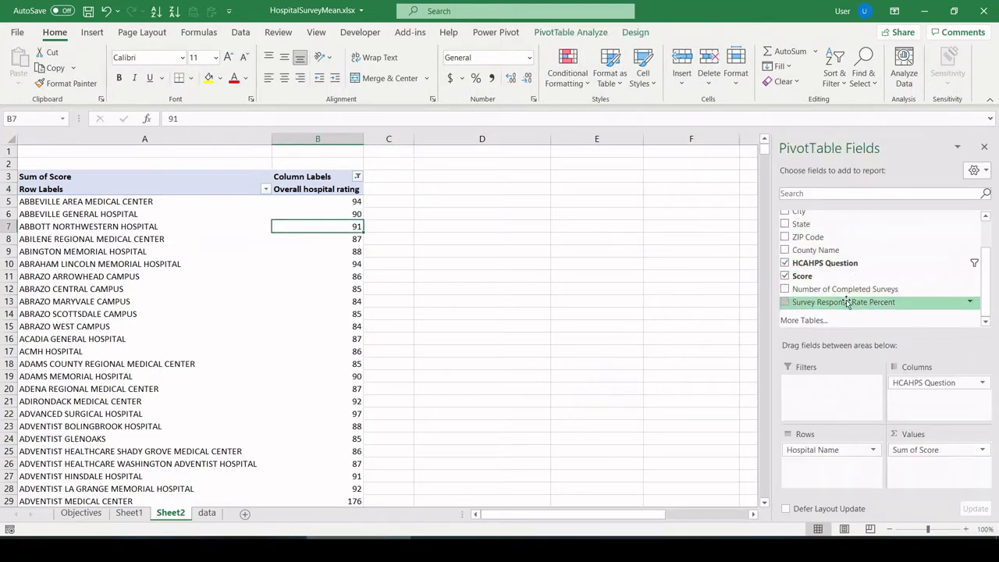
pyautogui.moveTo(847, 303); pyautogui.dragTo(917, 470)
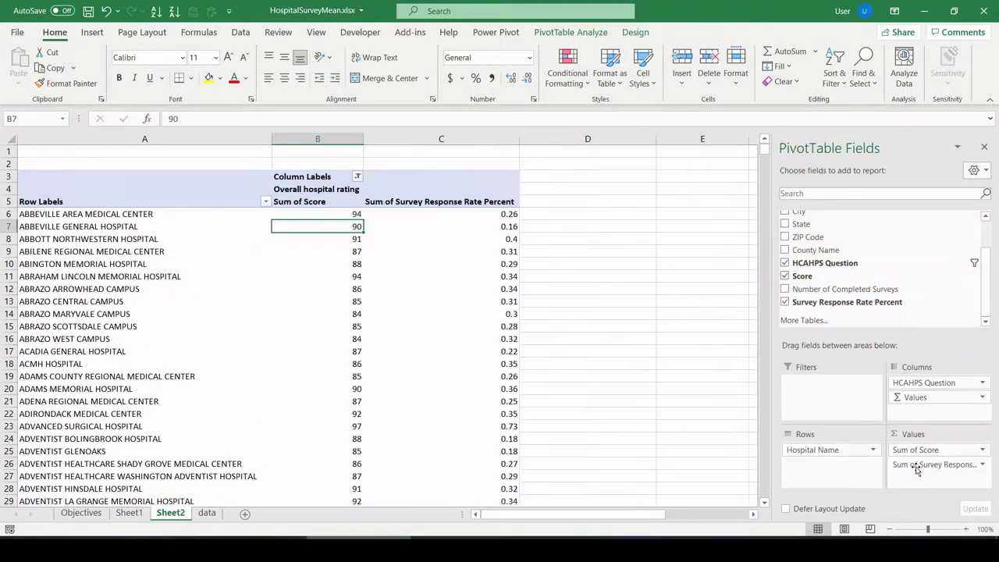
pyautogui.click(918, 468)
pyautogui.click(910, 456)
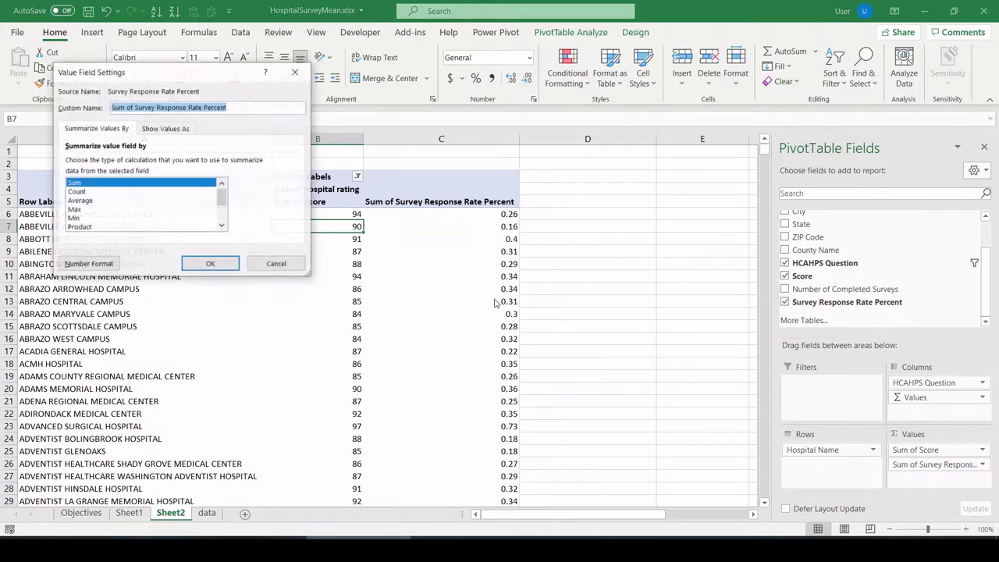
pyautogui.click(86, 201)
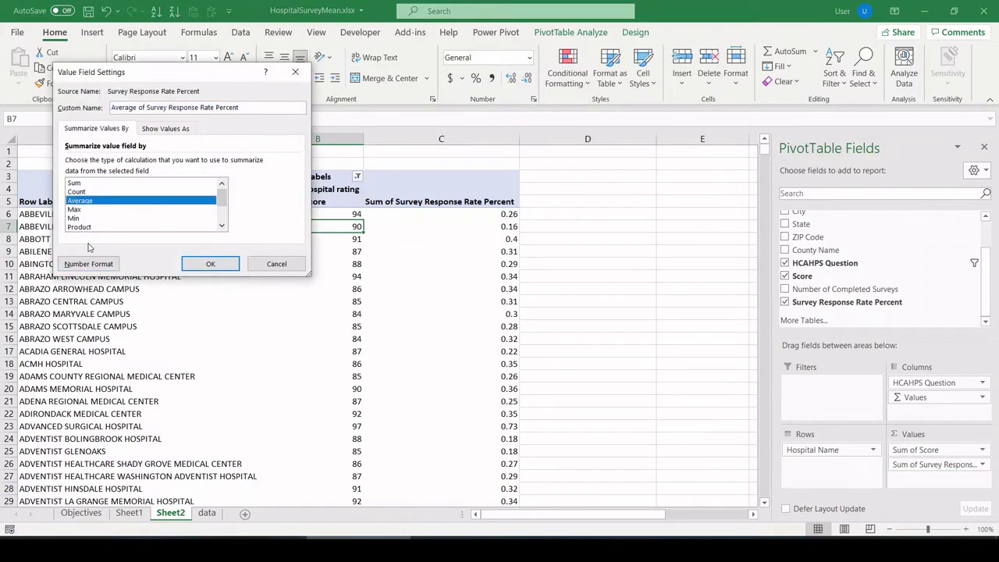
pyautogui.click(87, 264)
pyautogui.moveTo(54, 87); pyautogui.dragTo(59, 122)
pyautogui.click(210, 102)
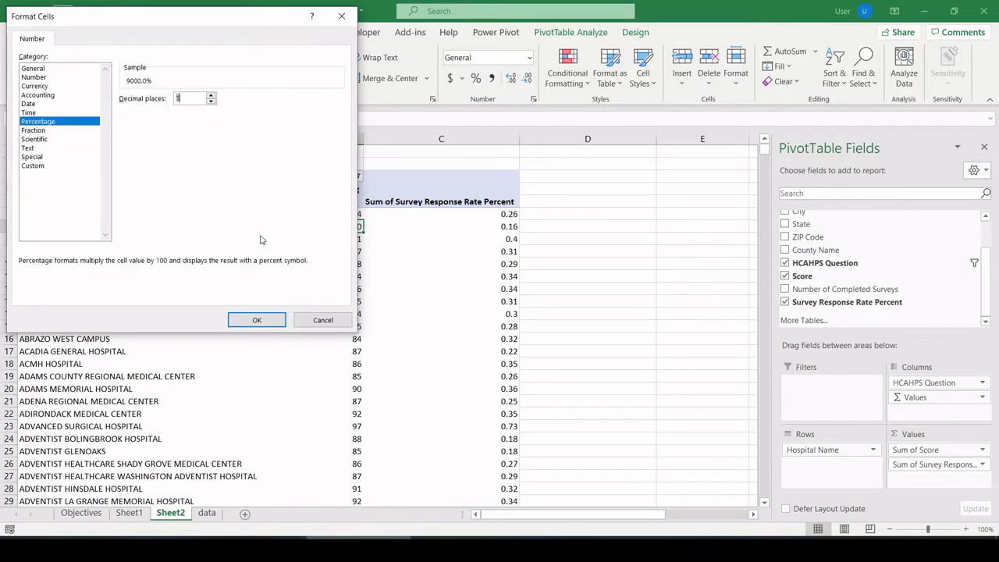
pyautogui.click(257, 320)
pyautogui.click(207, 265)
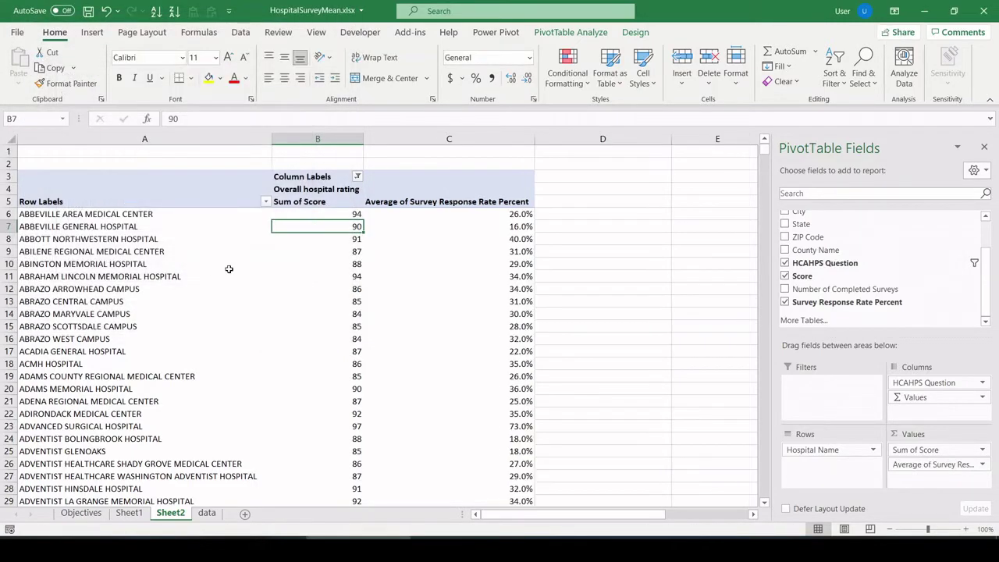
# Copy the PivotTable's hospital names, scores and response rates from A6:C3398 and paste them starting at E6
pyautogui.click(117, 213)
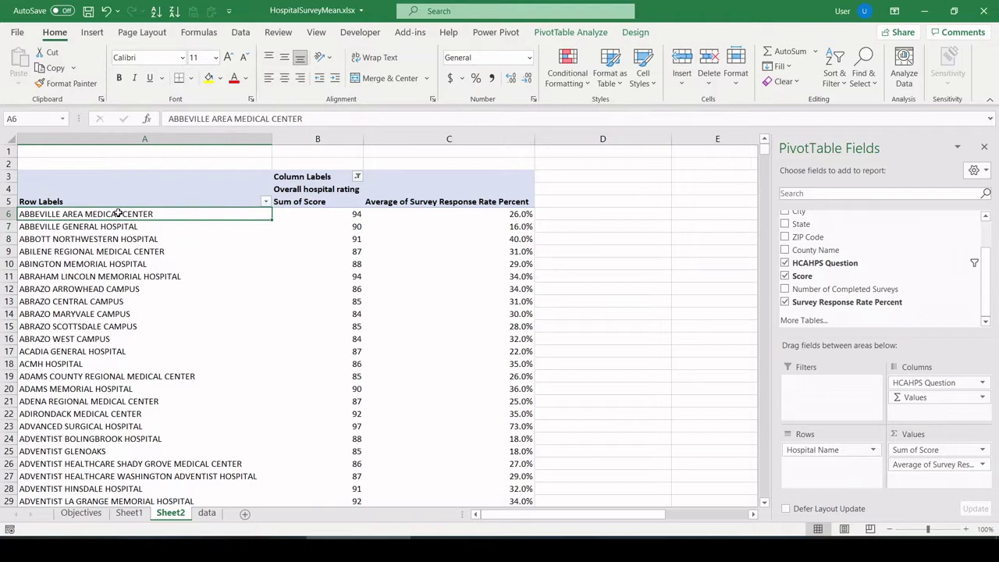
pyautogui.click(318, 213)
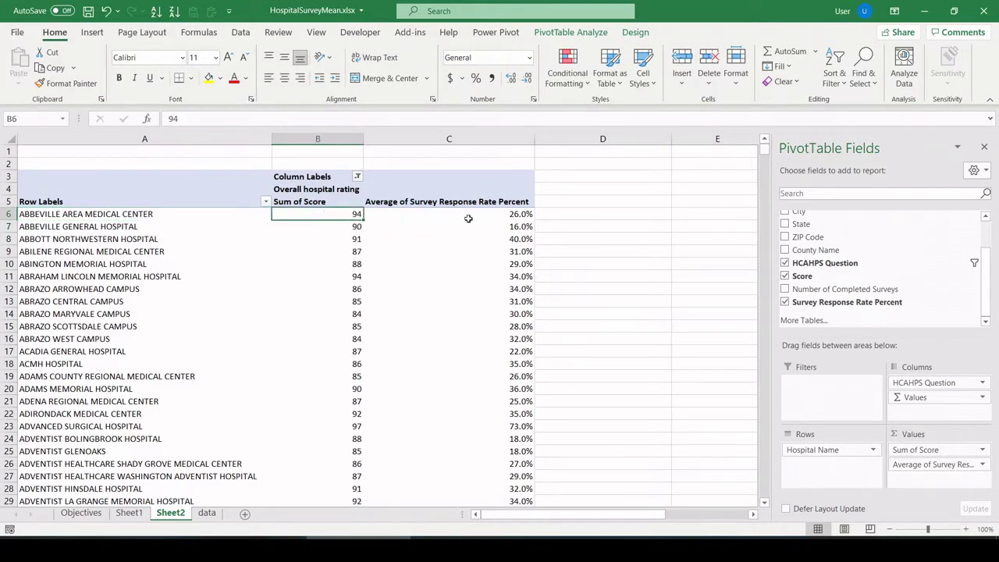
pyautogui.click(474, 216)
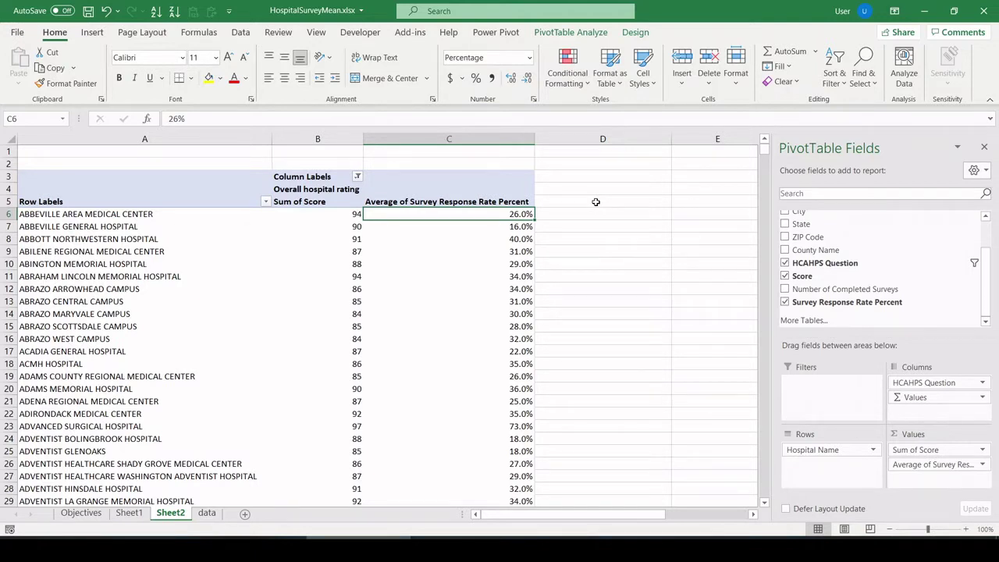
pyautogui.press('Left')
pyautogui.press('Left')
pyautogui.hotkey('shift', 'Right')
pyautogui.hotkey('shift', 'Right')
pyautogui.hotkey('shift', 'Right')
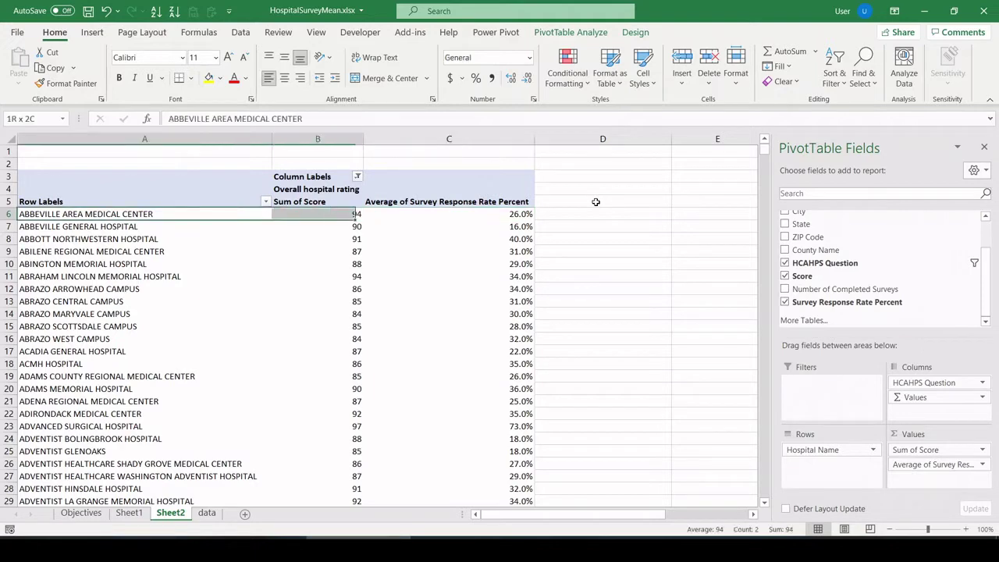
pyautogui.hotkey('shift', 'Left')
pyautogui.hotkey('ctrl', 'shift', 'Down')
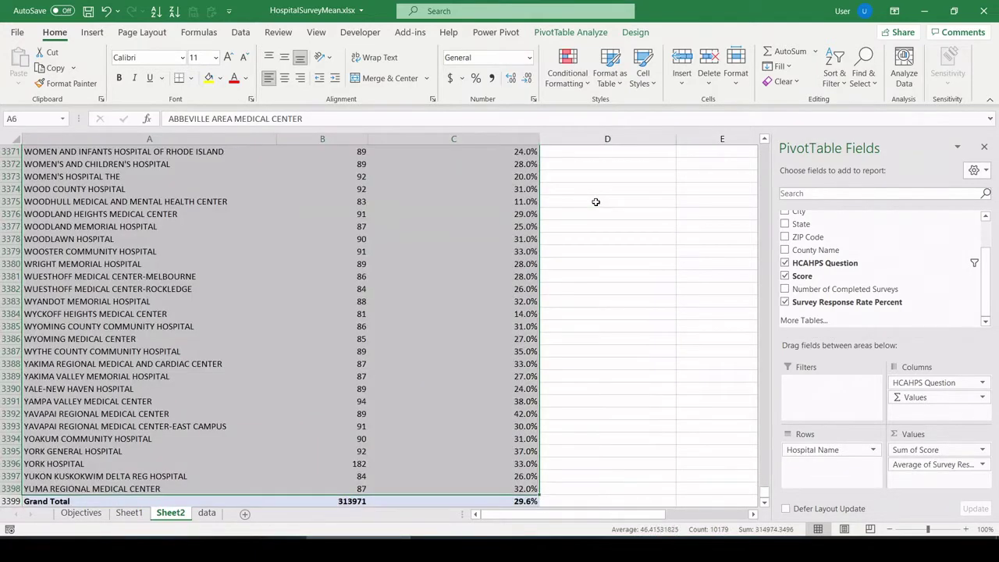
pyautogui.hotkey('ctrl', 'c')
pyautogui.moveTo(764, 495); pyautogui.dragTo(738, 11)
pyautogui.click(707, 214)
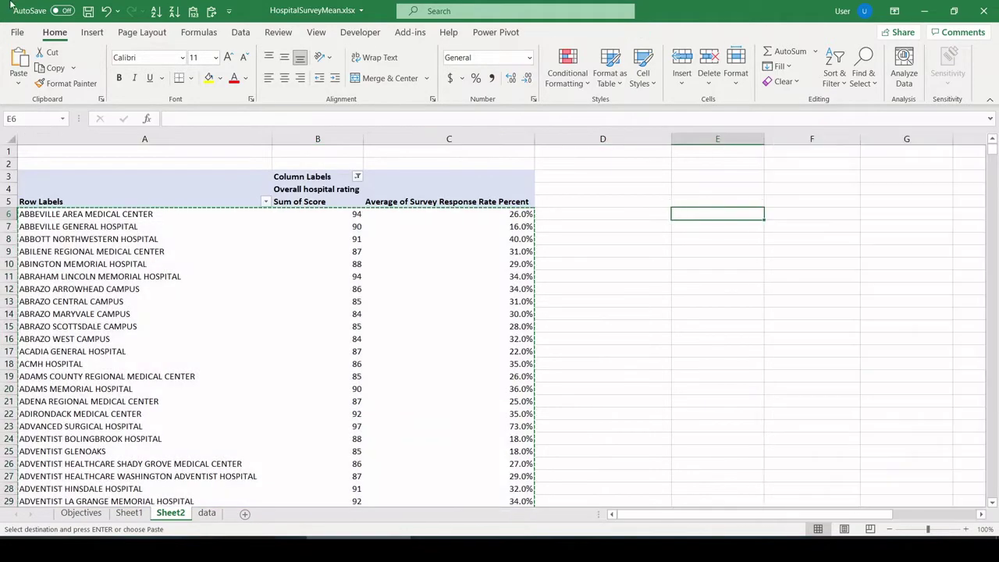
pyautogui.hotkey('ctrl', 'v')
# Plot the pasted scores and response rates in F6:G3398 as a scatter chart, enlarged and placed beside the data
pyautogui.moveTo(659, 516); pyautogui.dragTo(728, 517)
pyautogui.moveTo(331, 212); pyautogui.dragTo(385, 232)
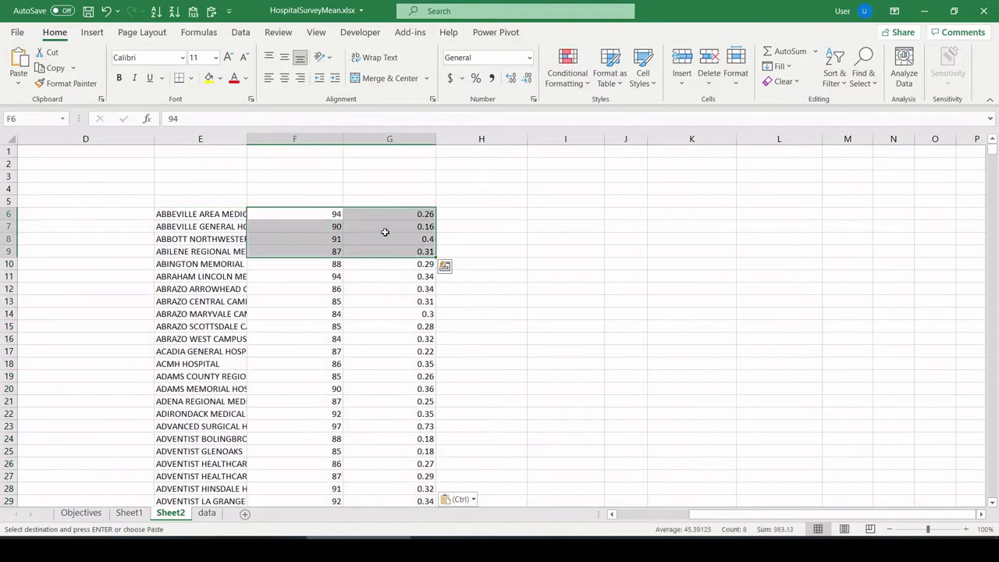
pyautogui.hotkey('ctrl', 'shift', 'Down')
pyautogui.scroll(-2, 364, 254)
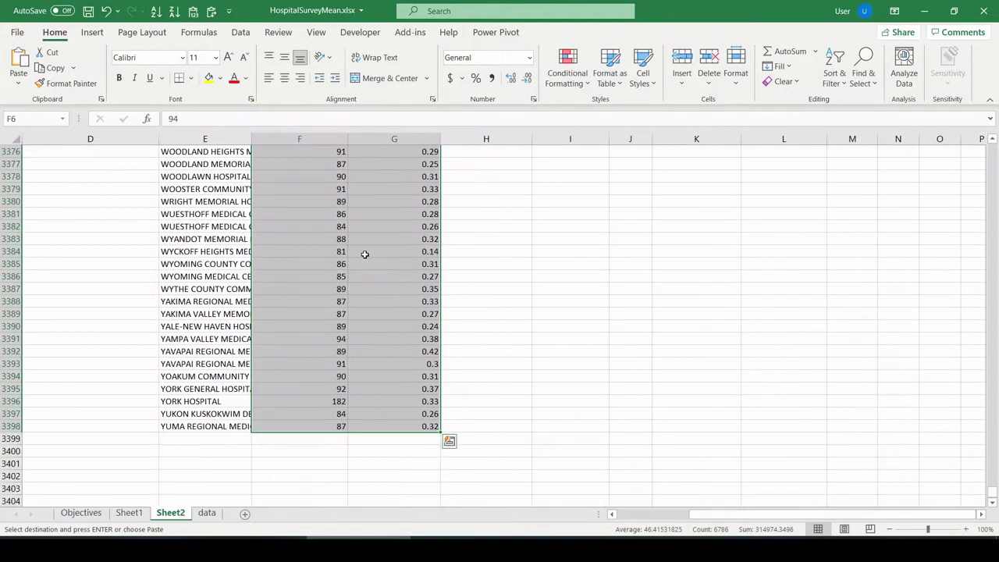
pyautogui.click(93, 32)
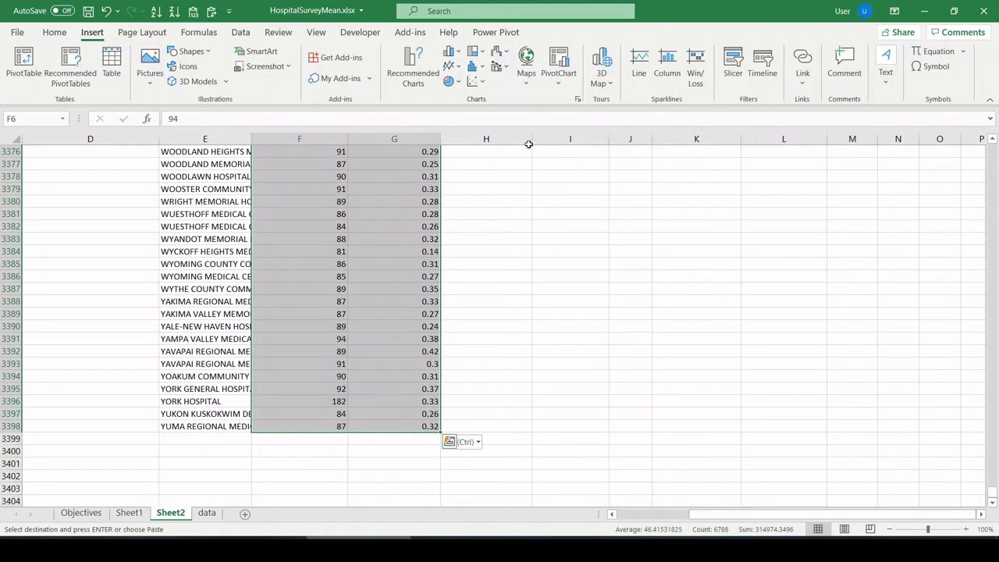
pyautogui.click(475, 81)
pyautogui.click(478, 129)
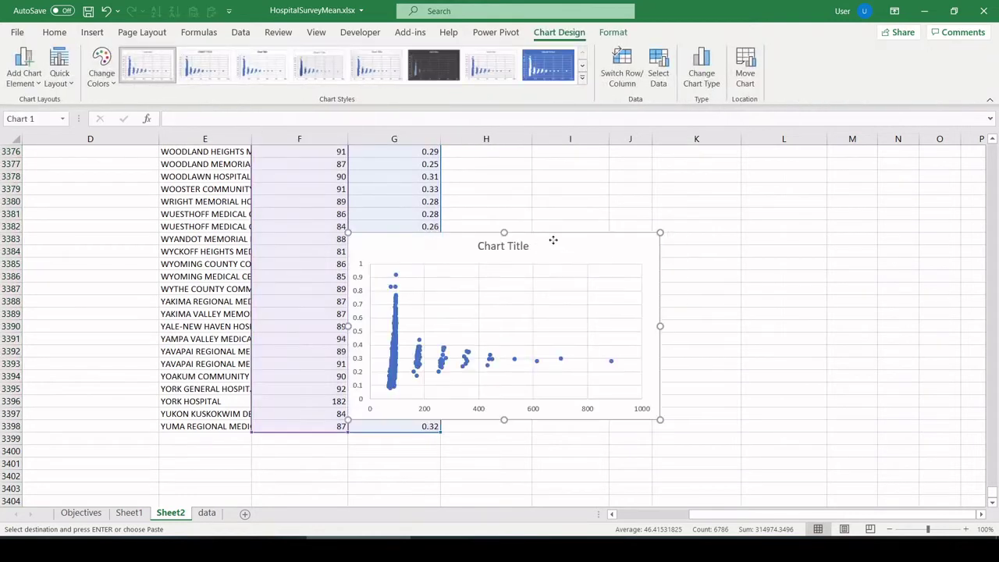
pyautogui.moveTo(589, 383); pyautogui.dragTo(746, 451)
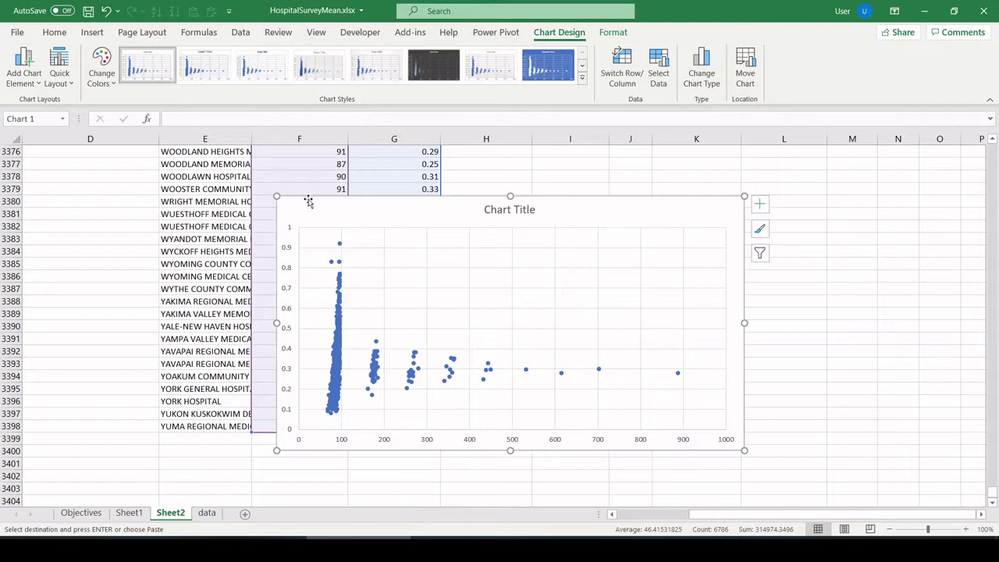
pyautogui.moveTo(308, 201); pyautogui.dragTo(486, 181)
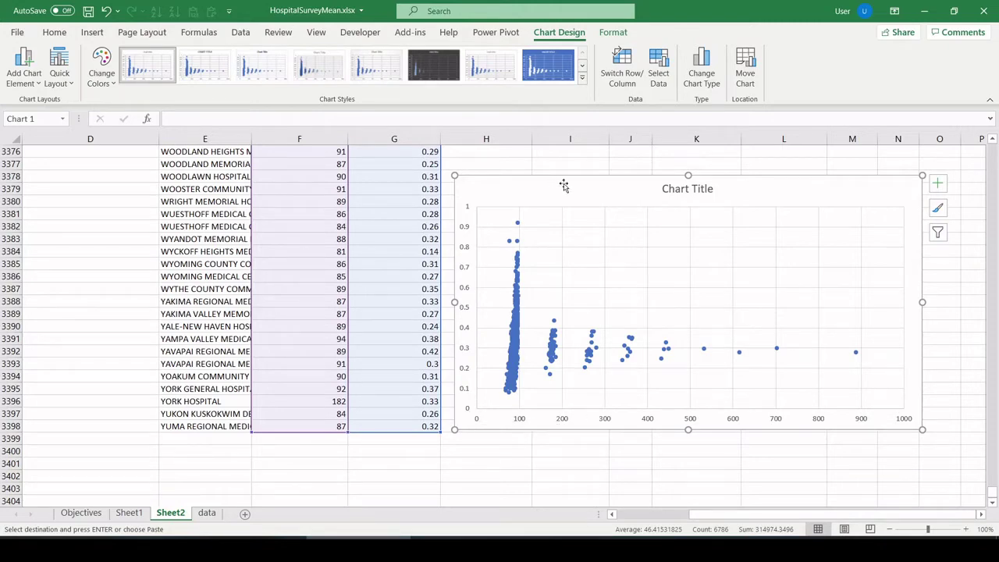
# Undo the scatter chart and the pasted copy of the PivotTable data
pyautogui.hotkey('ctrl', 'z')
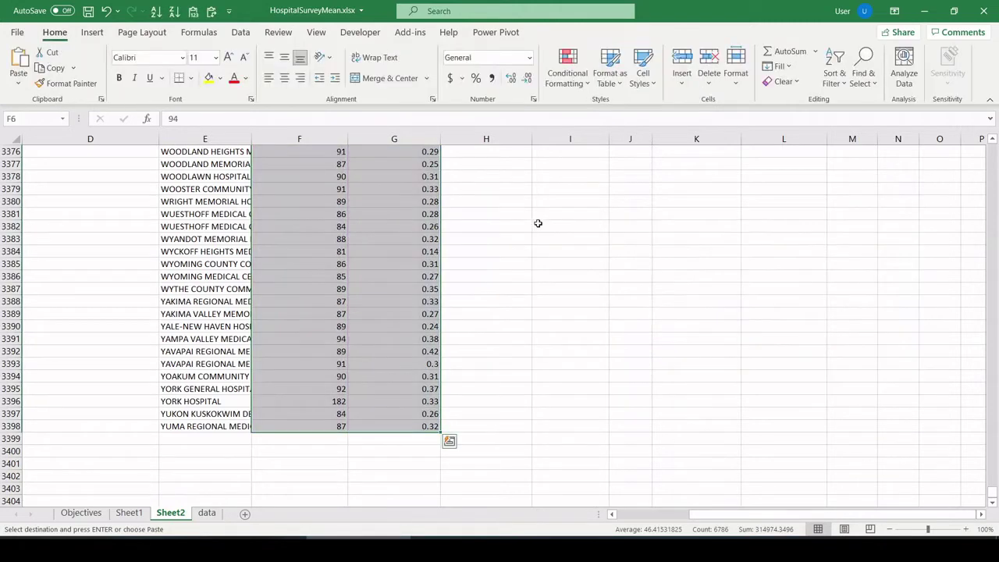
pyautogui.click(538, 224)
pyautogui.hotkey('ctrl', 'y')
pyautogui.hotkey('ctrl', 'z')
pyautogui.hotkey('ctrl', 'z')
pyautogui.hotkey('ctrl', 'z')
pyautogui.hotkey('ctrl', 'z')
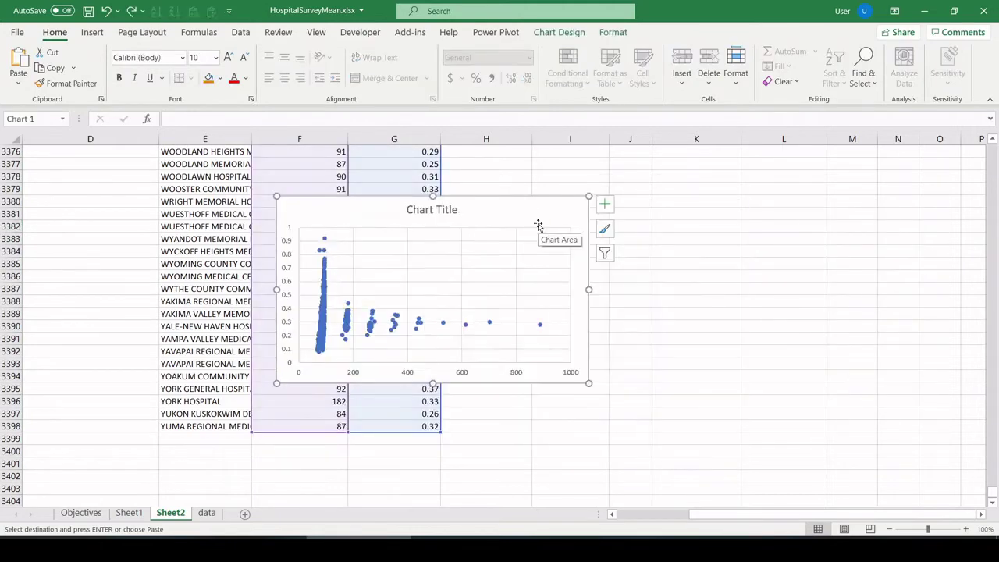
pyautogui.hotkey('ctrl', 'z')
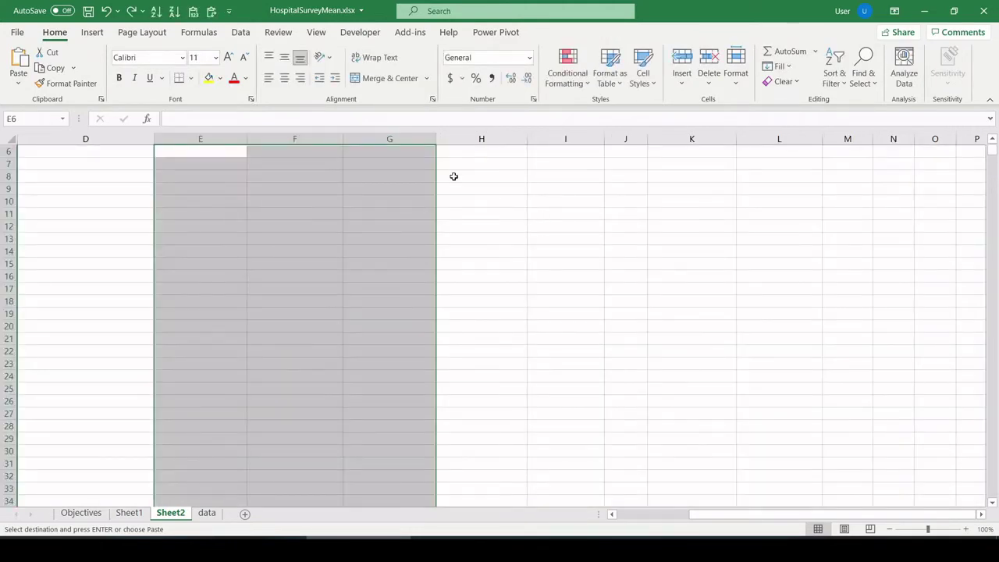
pyautogui.hotkey('ctrl', 'z')
pyautogui.hotkey('ctrl', 'z')
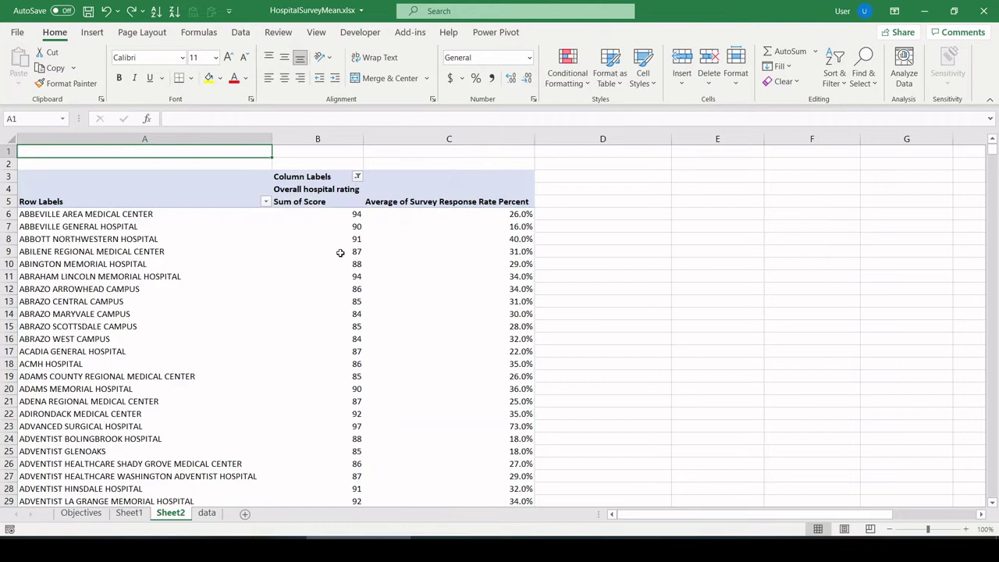
# Change the PivotTable's Score value field from a sum to an average
pyautogui.click(340, 252)
pyautogui.click(336, 226)
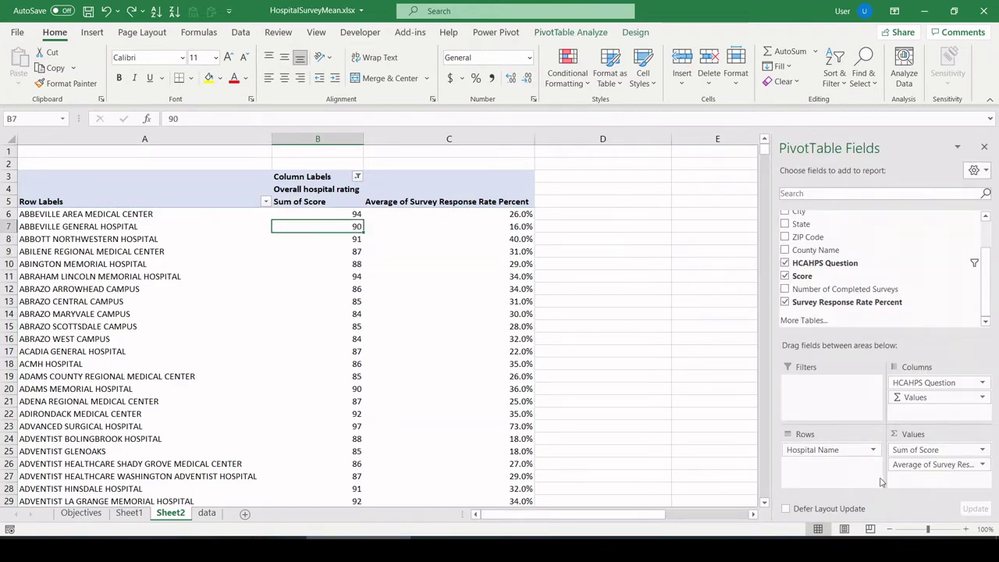
pyautogui.click(907, 464)
pyautogui.click(906, 458)
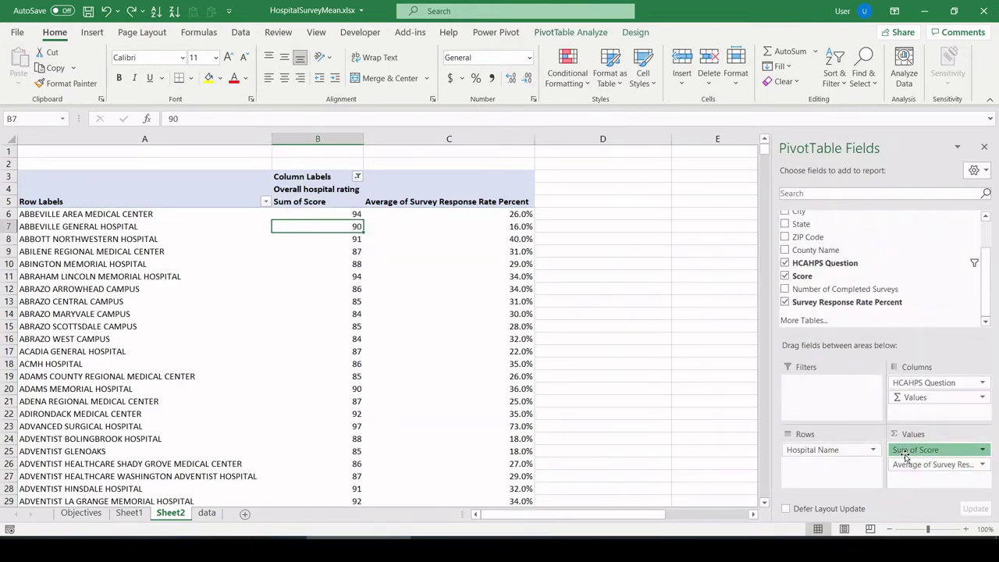
pyautogui.click(923, 431)
pyautogui.click(99, 202)
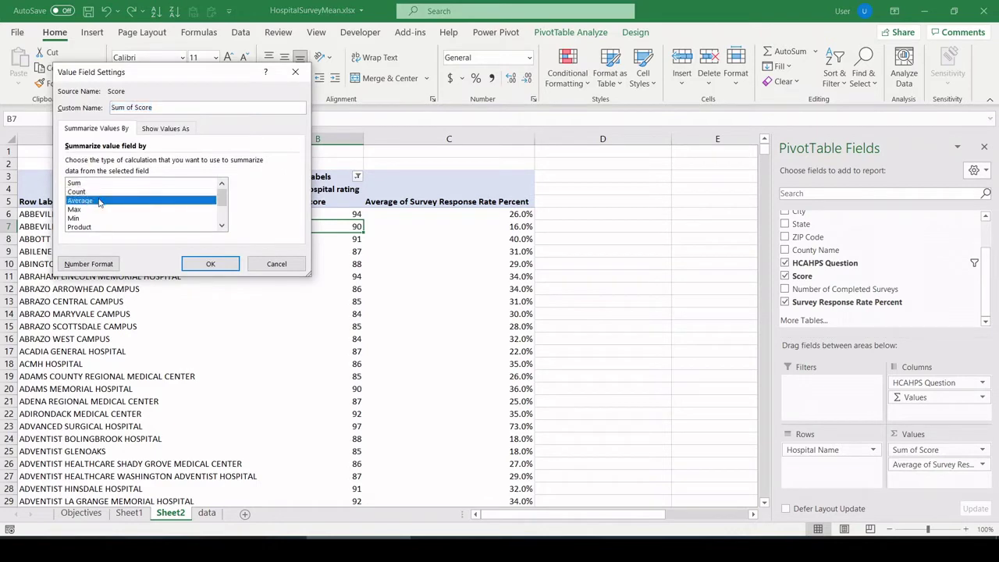
pyautogui.click(210, 263)
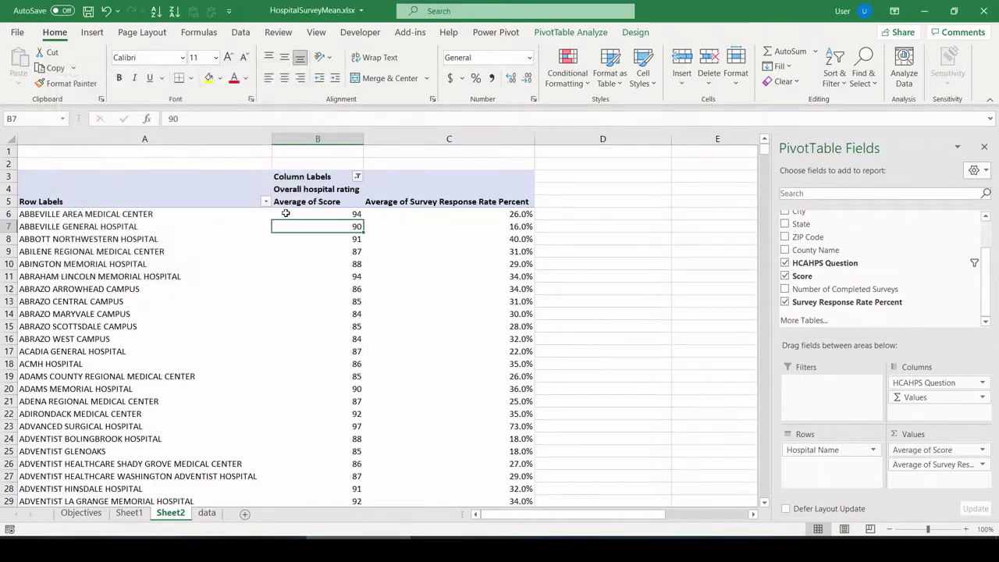
# Copy the average score and average response rate columns with their headers, without the Grand Total row, and paste them at E5
pyautogui.moveTo(331, 202); pyautogui.dragTo(384, 228)
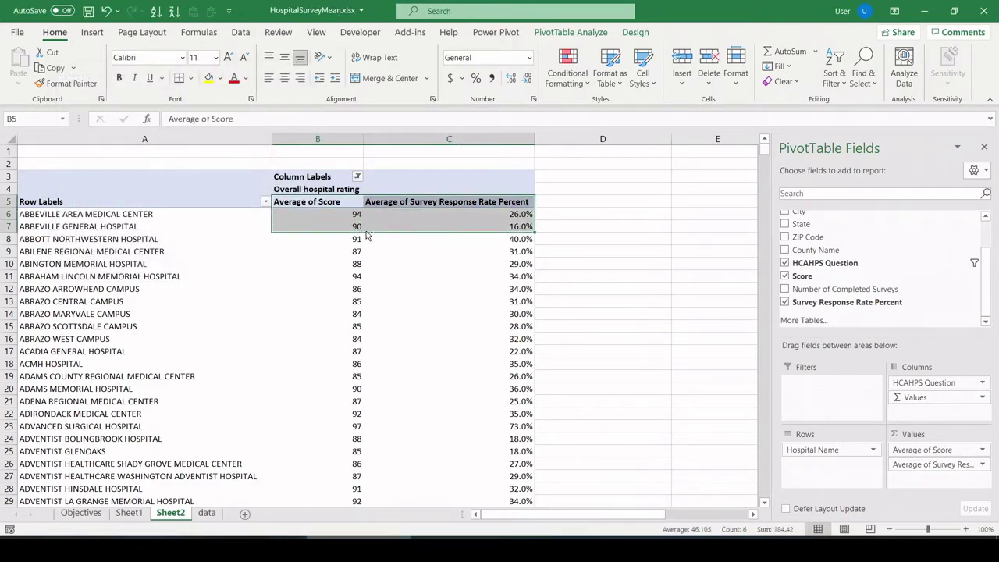
pyautogui.hotkey('ctrl', 'shift', 'Down')
pyautogui.hotkey('shift', 'Up')
pyautogui.hotkey('ctrl', 'c')
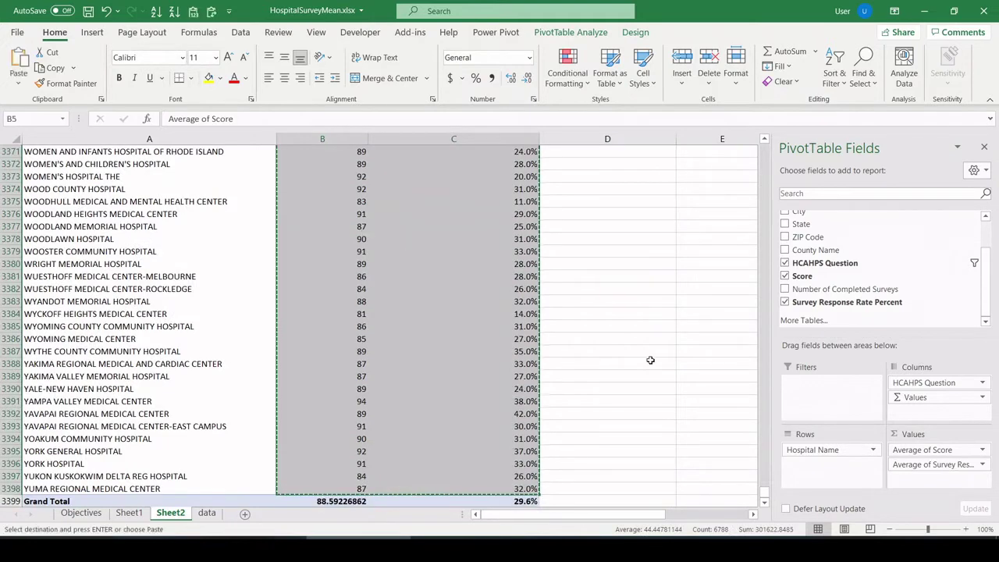
pyautogui.moveTo(764, 494); pyautogui.dragTo(719, 167)
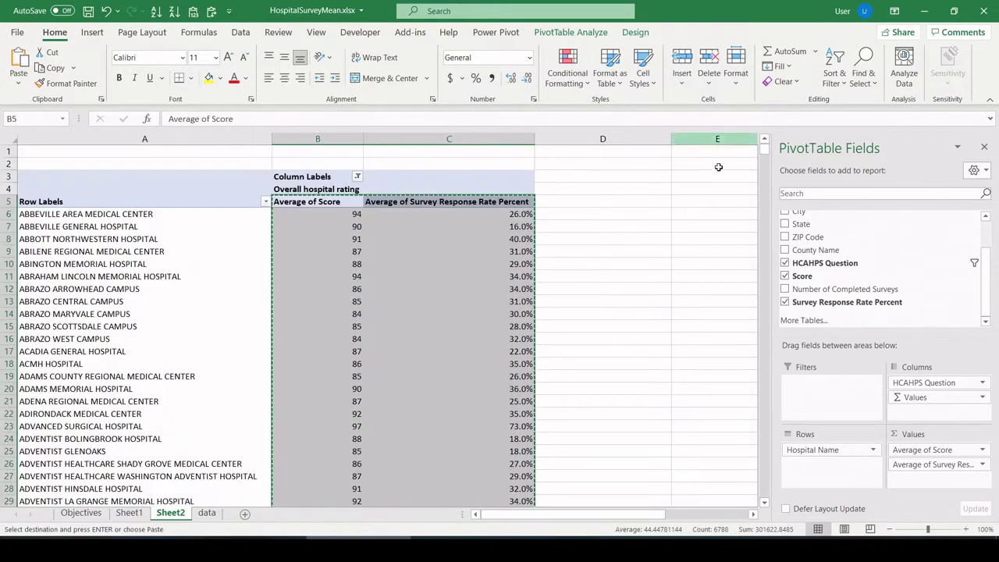
pyautogui.click(714, 203)
pyautogui.hotkey('ctrl', 'v')
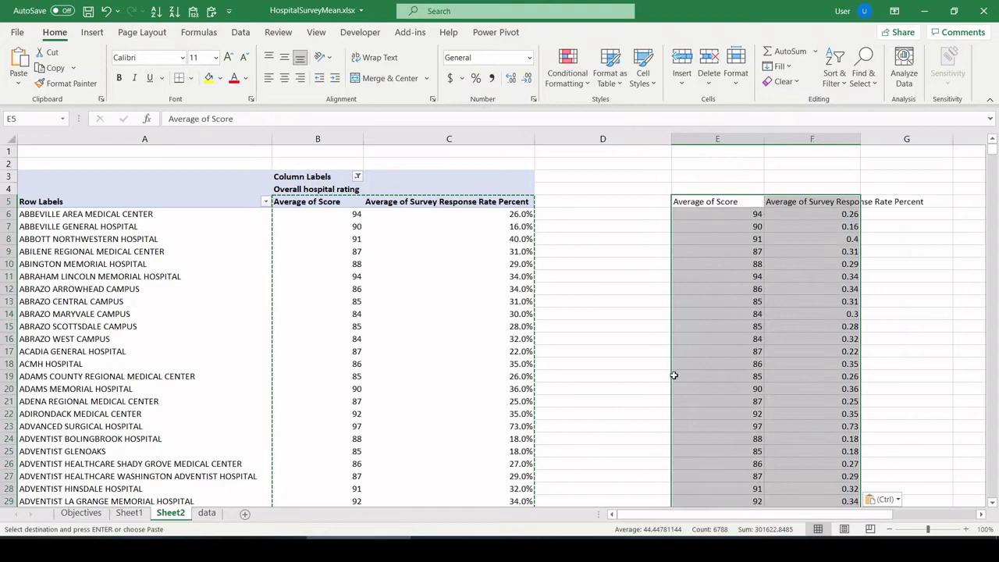
# Insert a scatter chart of the pasted scores and response rates in E6:F3398 and enlarge it
pyautogui.hscroll(3, 601, 367)
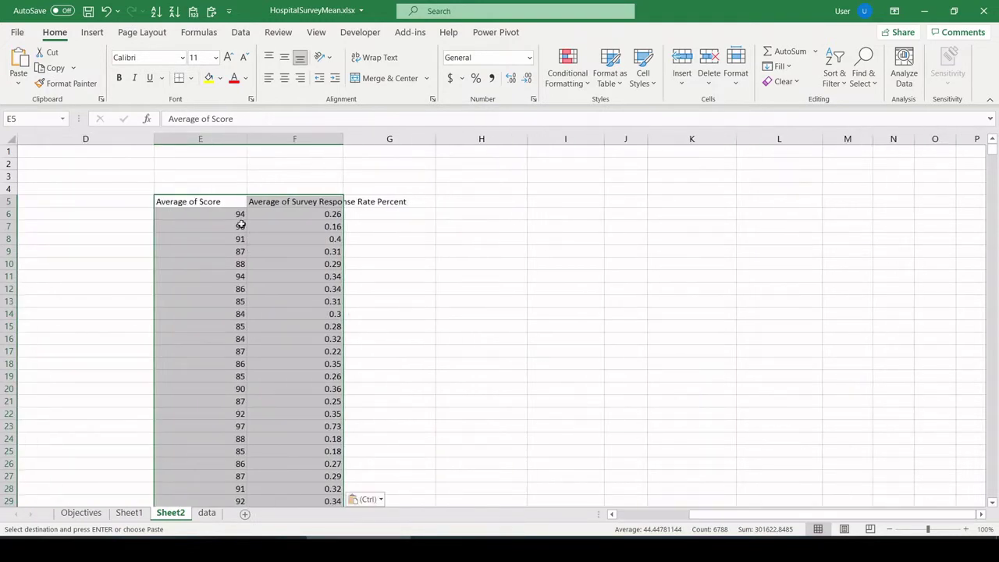
pyautogui.moveTo(241, 216); pyautogui.dragTo(263, 295)
pyautogui.hotkey('ctrl', 'shift', 'Down')
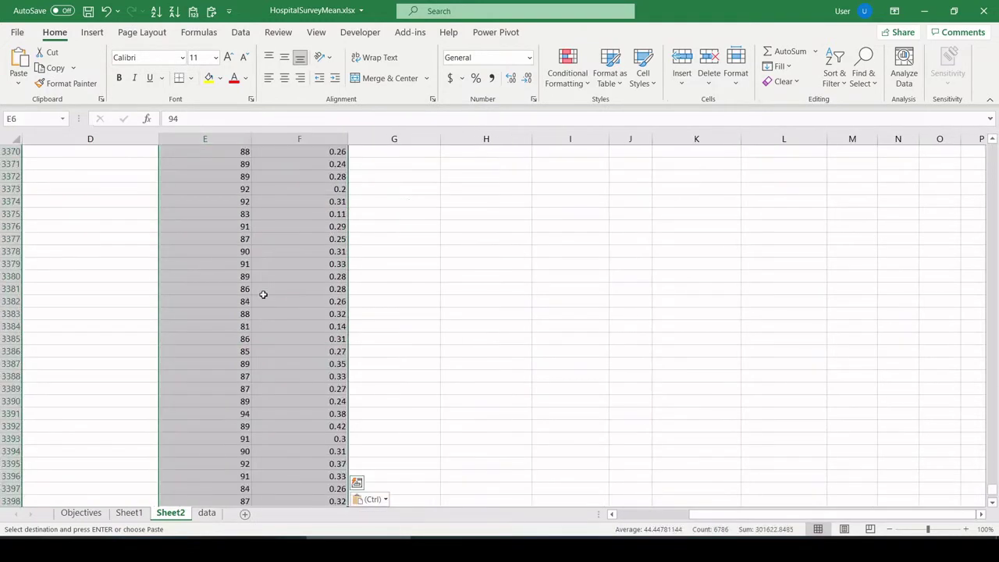
pyautogui.click(92, 33)
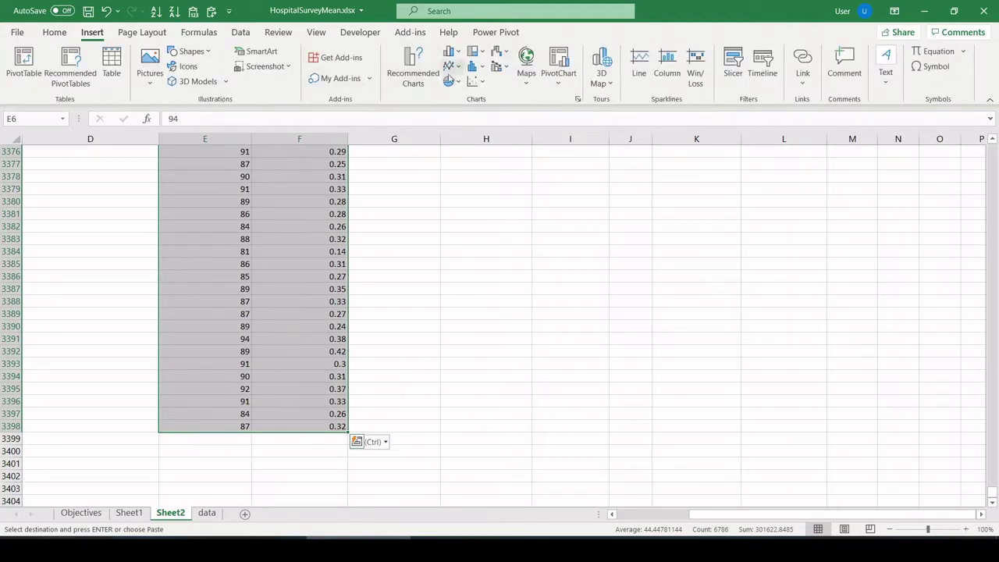
pyautogui.click(467, 79)
pyautogui.click(484, 128)
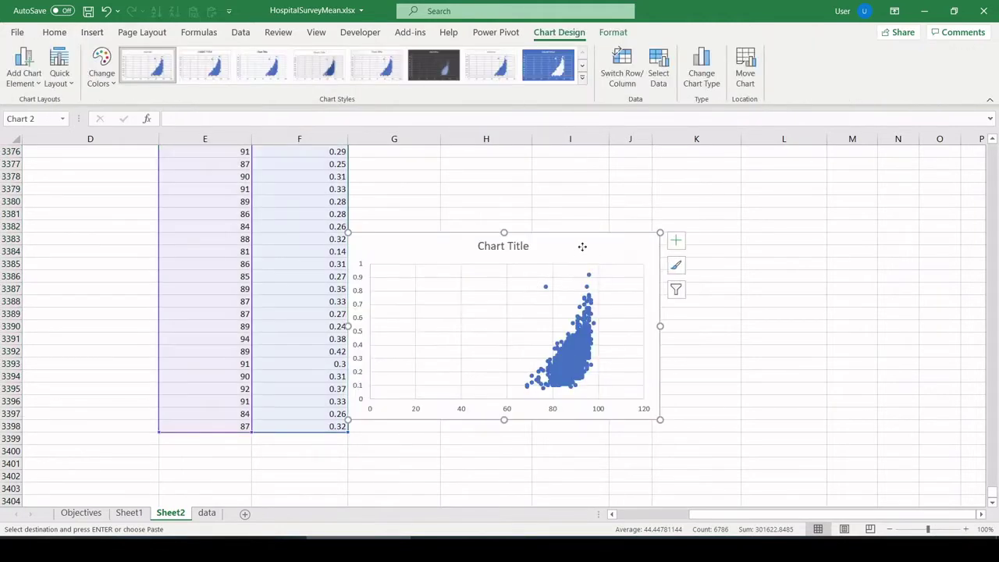
pyautogui.moveTo(558, 309); pyautogui.dragTo(535, 274)
pyautogui.moveTo(637, 389); pyautogui.dragTo(835, 472)
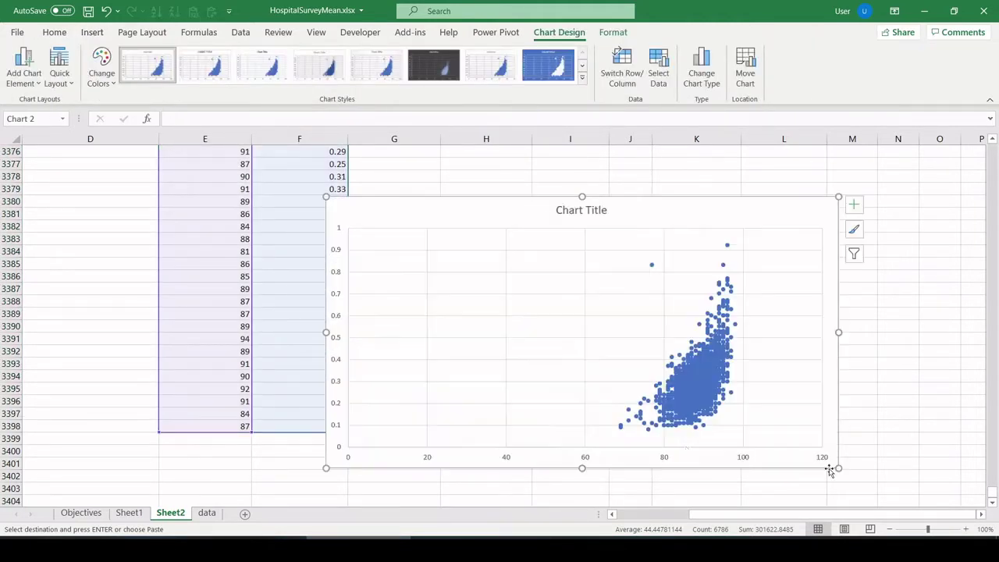
# Set the minimum bound of the scatter chart's horizontal axis to 50 and close the axis formatting options
pyautogui.rightClick(586, 461)
pyautogui.click(631, 447)
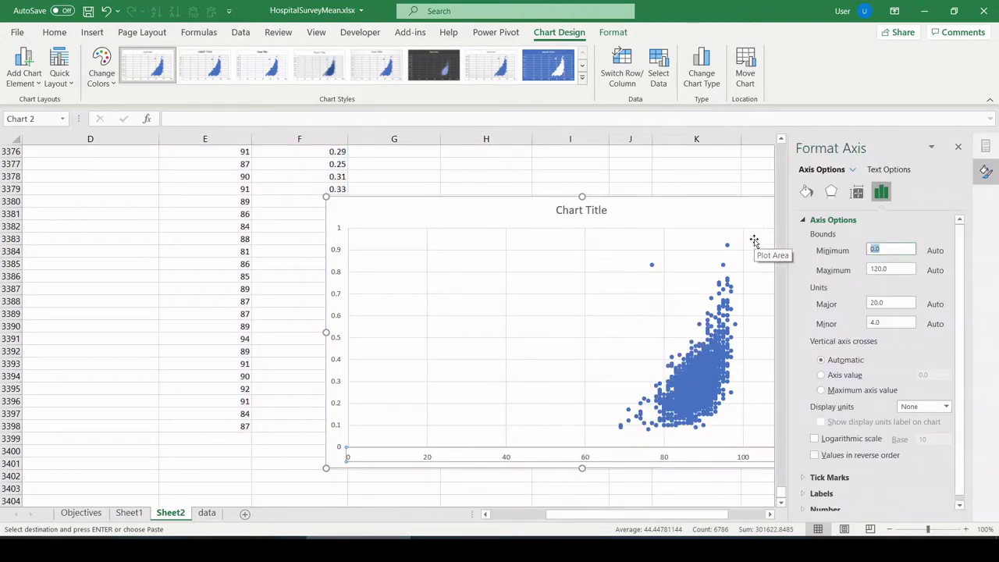
pyautogui.write('50')
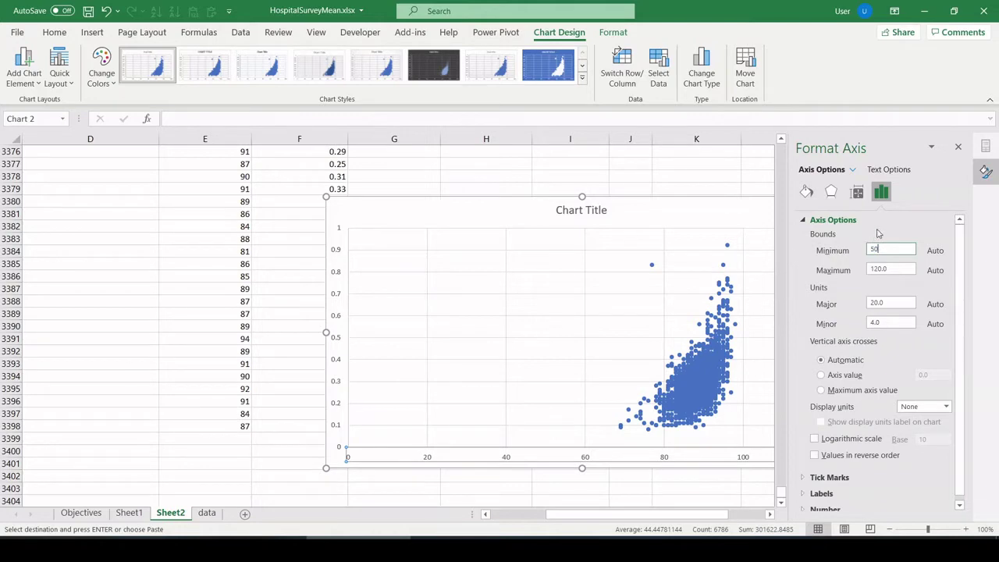
pyautogui.click(656, 213)
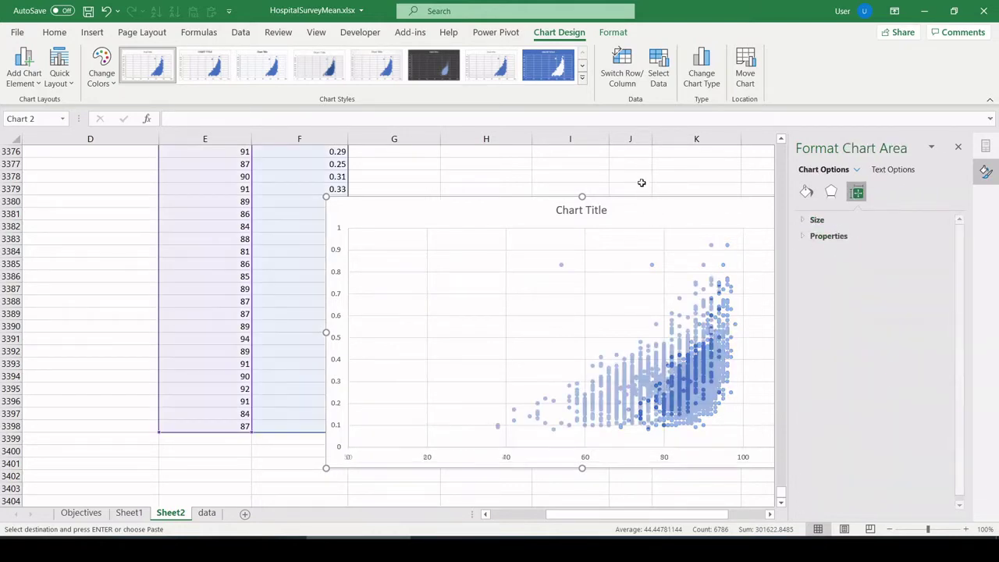
pyautogui.click(631, 163)
pyautogui.click(960, 149)
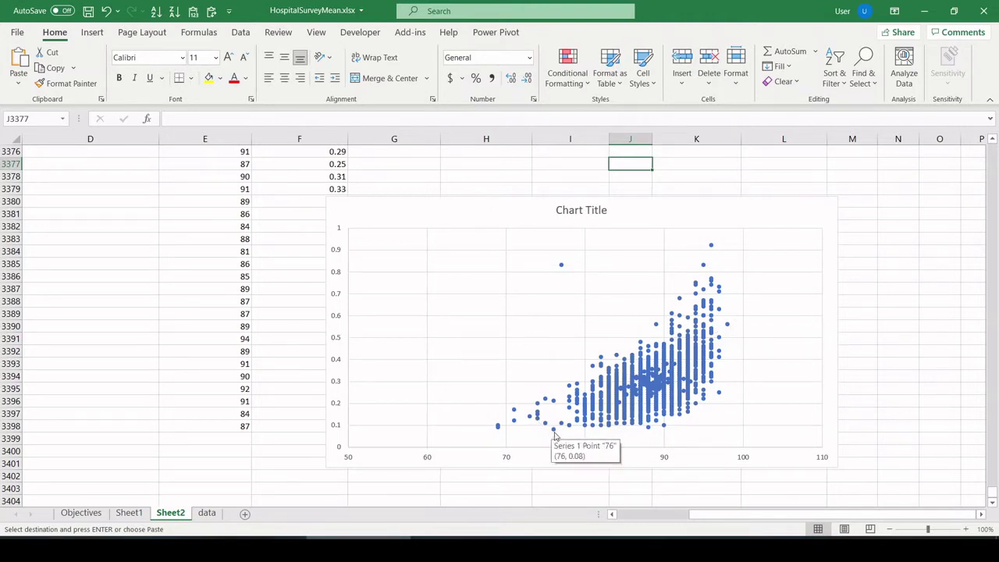
# Add a trendline to the scatter chart's data series, keeping the default trendline options
pyautogui.rightClick(554, 435)
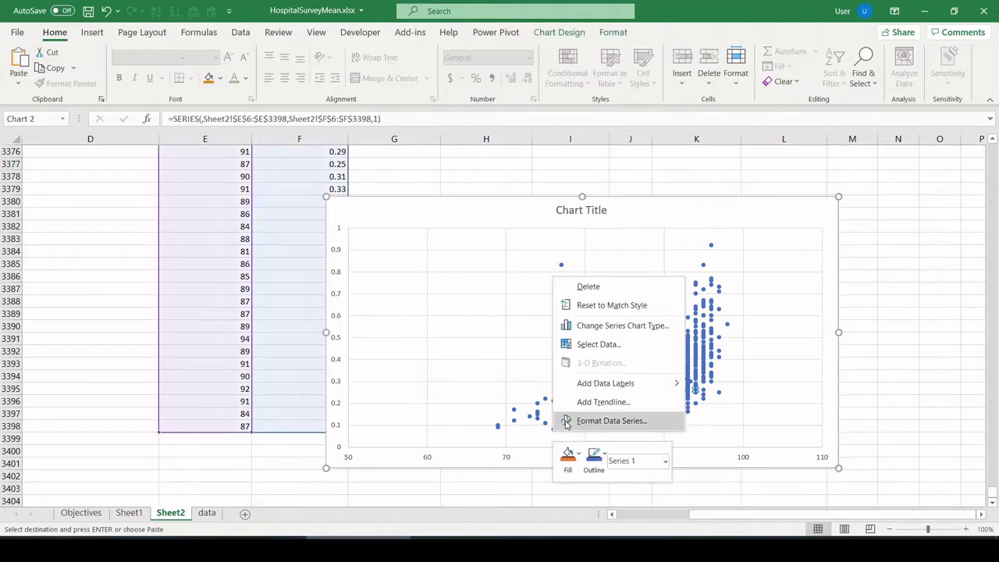
pyautogui.click(567, 402)
pyautogui.click(386, 491)
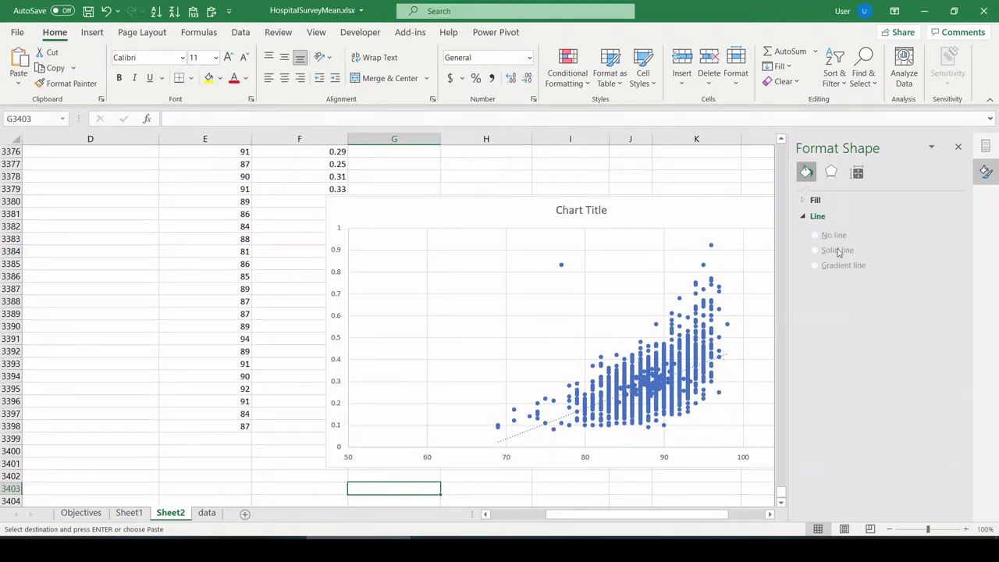
pyautogui.click(959, 148)
pyautogui.click(898, 289)
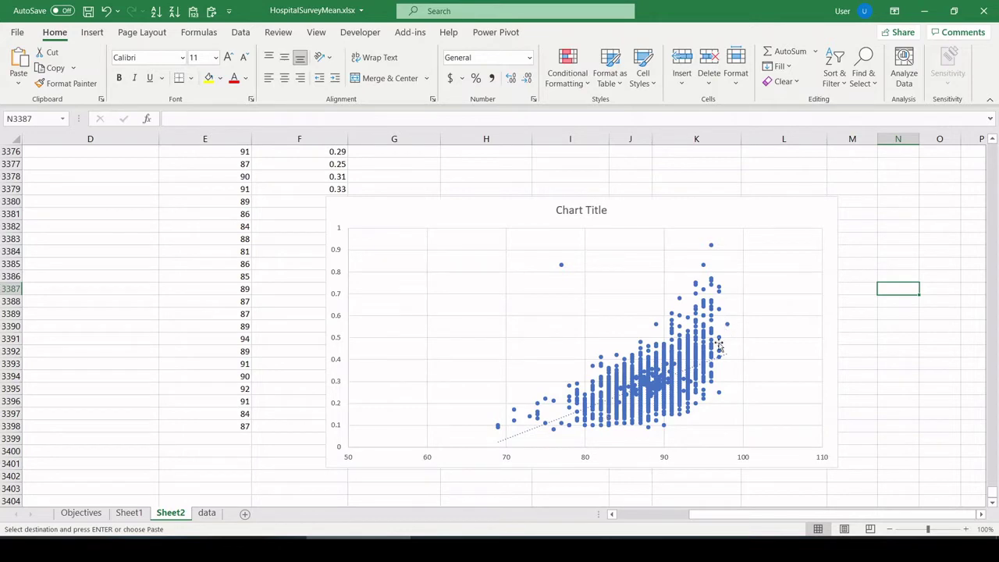
# Read objective 3 on the Objectives sheet, comparing response rates for the worst 20 and top 20 hospitals
pyautogui.click(263, 333)
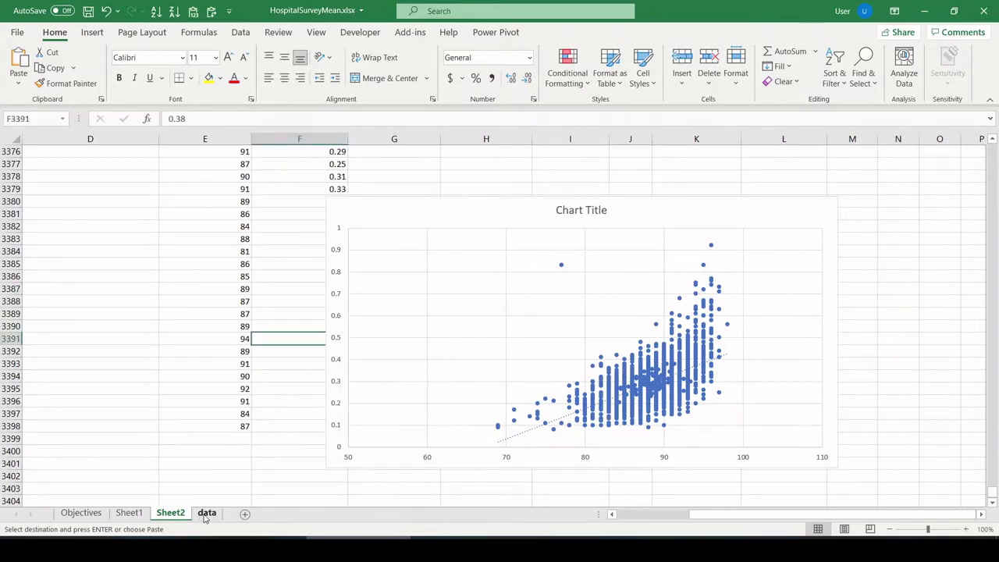
pyautogui.click(207, 512)
pyautogui.click(82, 513)
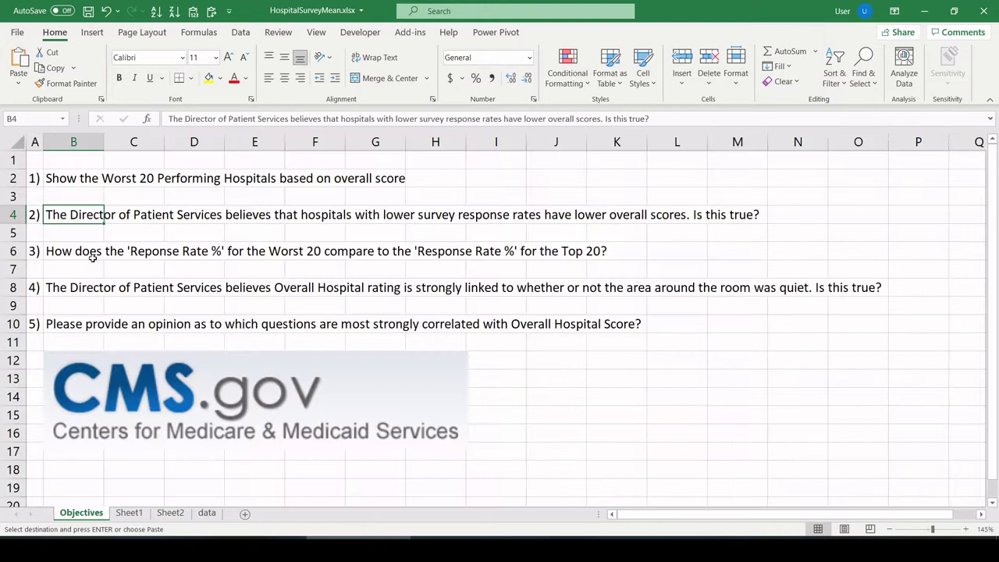
pyautogui.click(62, 250)
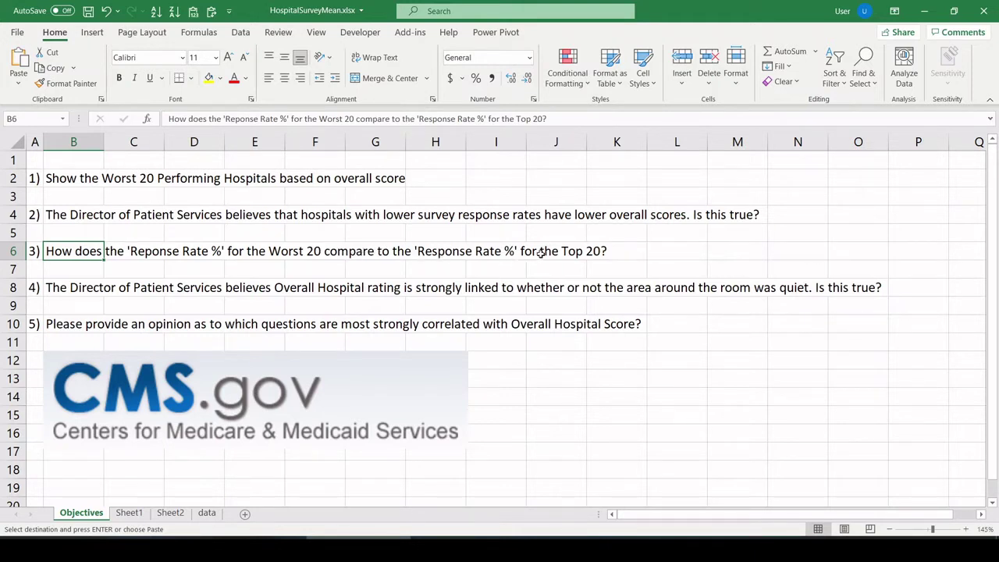
pyautogui.click(539, 254)
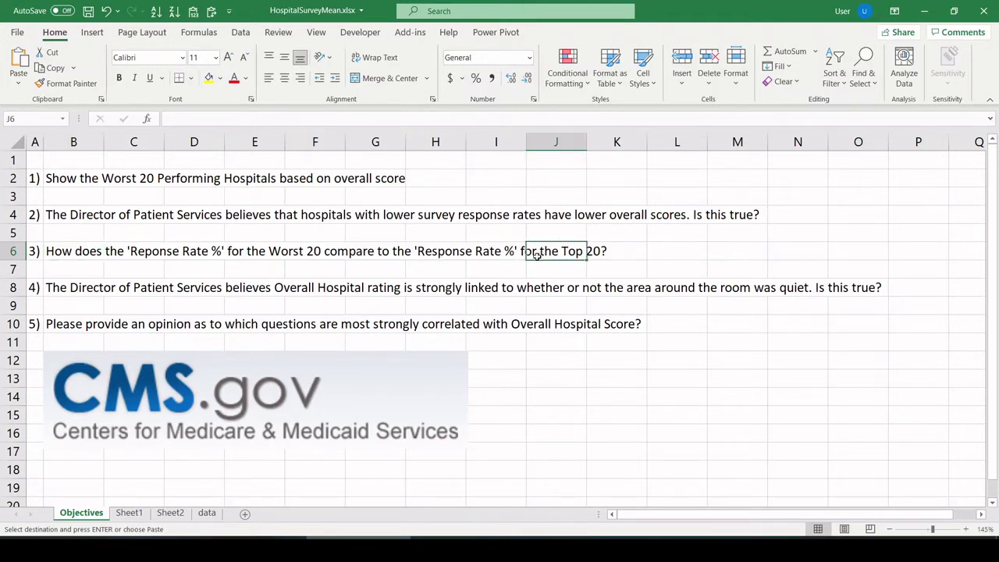
# Create a PivotTable on a new worksheet from the full survey range A1:K38985 on the data sheet
pyautogui.click(167, 513)
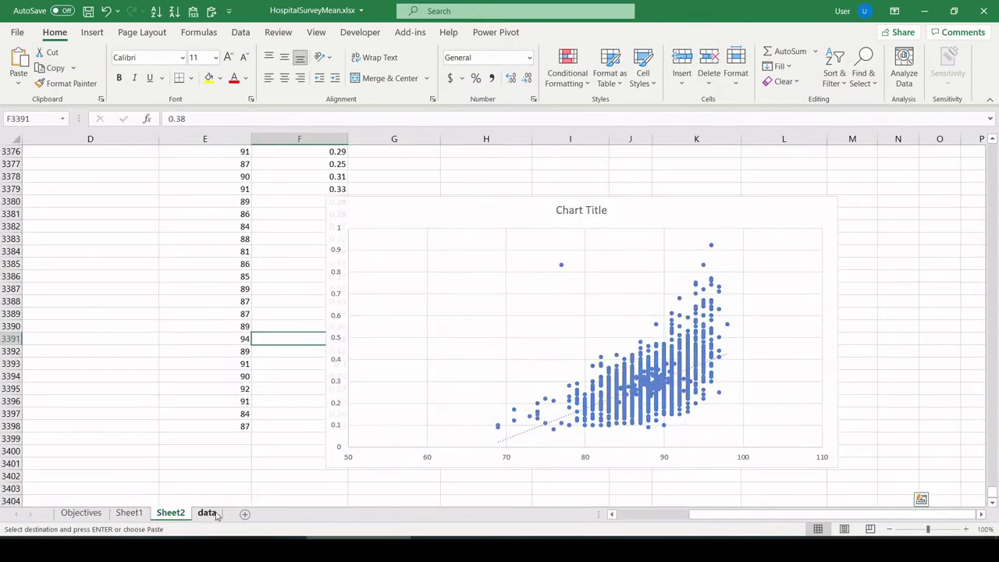
pyautogui.click(207, 512)
pyautogui.hotkey('ctrl', 'Home')
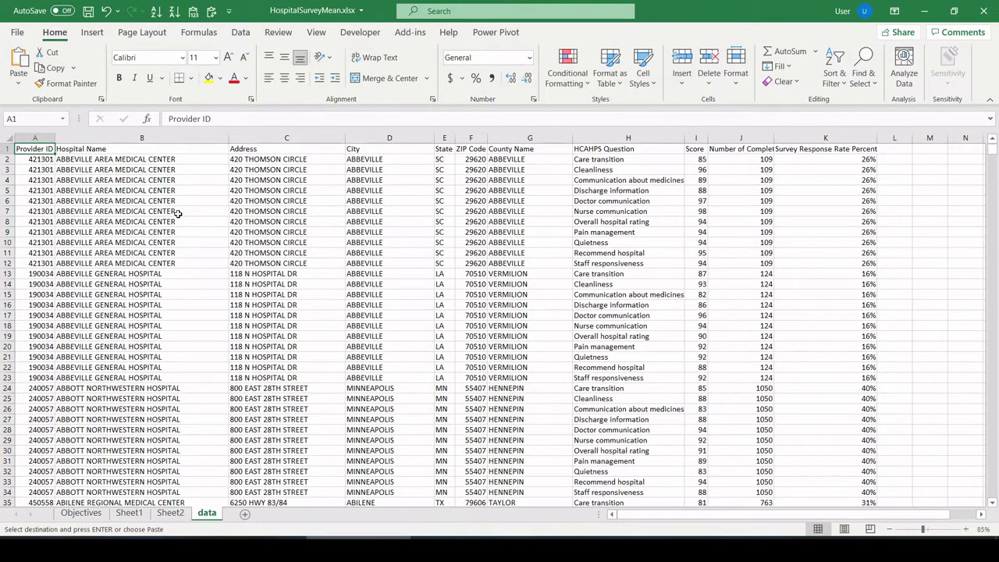
pyautogui.hotkey('ctrl', 'shift', 'End')
pyautogui.click(92, 32)
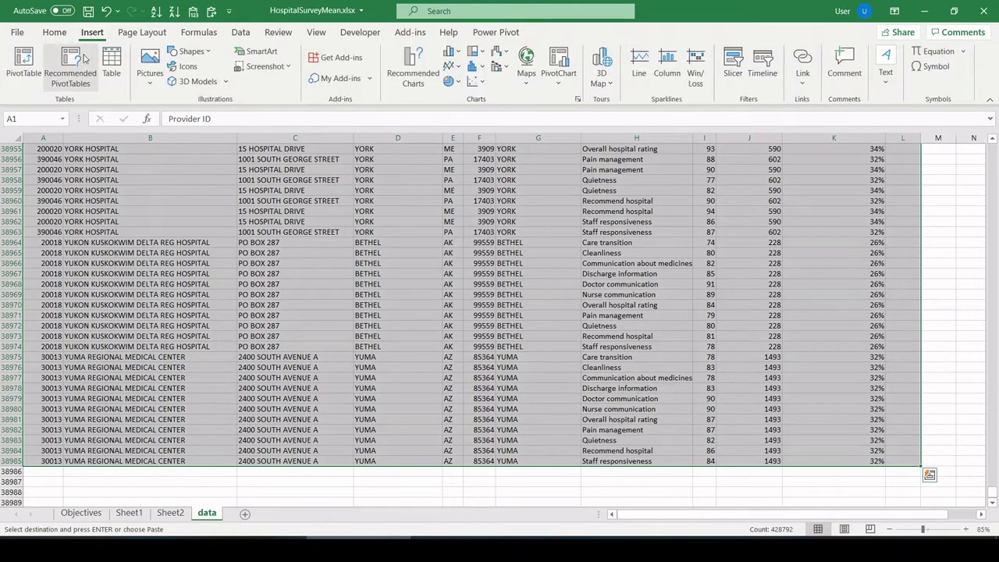
pyautogui.click(18, 75)
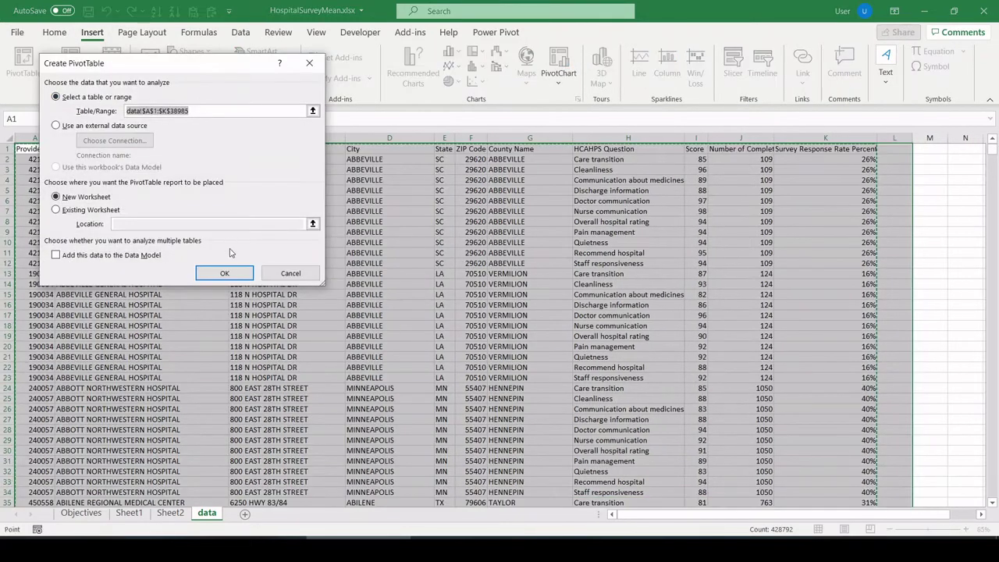
pyautogui.click(224, 272)
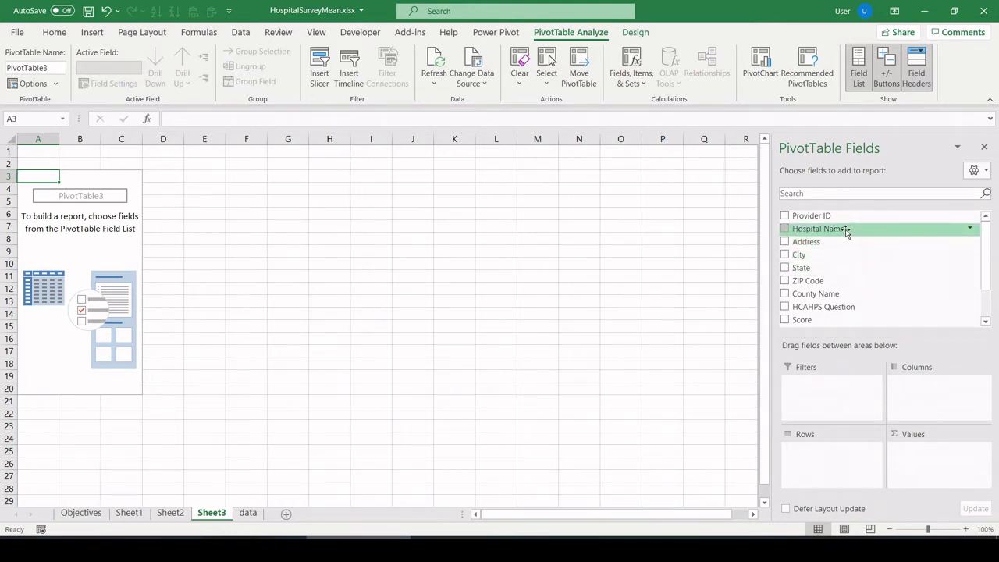
# Lay out the new PivotTable with Hospital Name as rows and HCAHPS Question as columns
pyautogui.moveTo(847, 232); pyautogui.dragTo(839, 476)
pyautogui.scroll(-1, 848, 278)
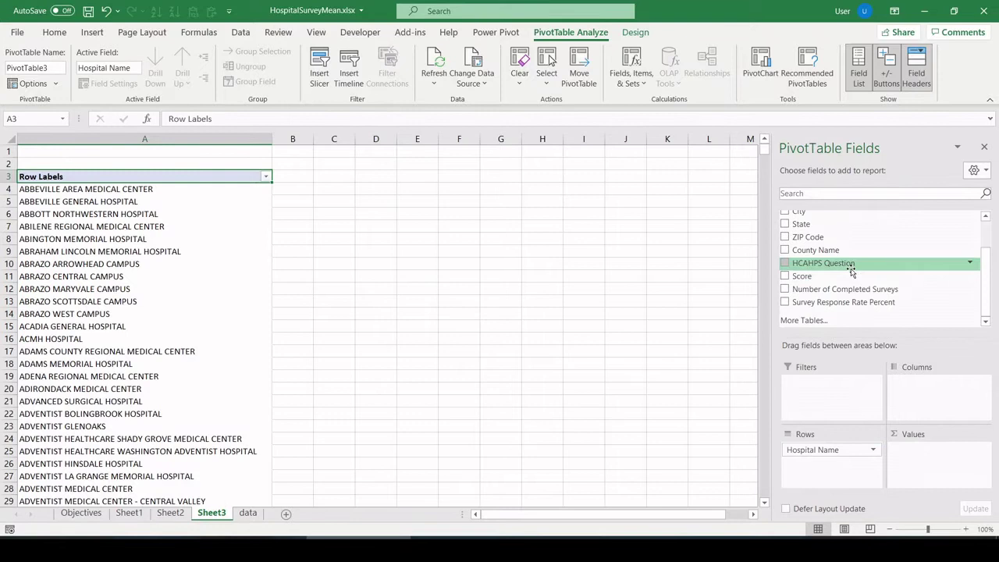
pyautogui.moveTo(851, 265); pyautogui.dragTo(918, 398)
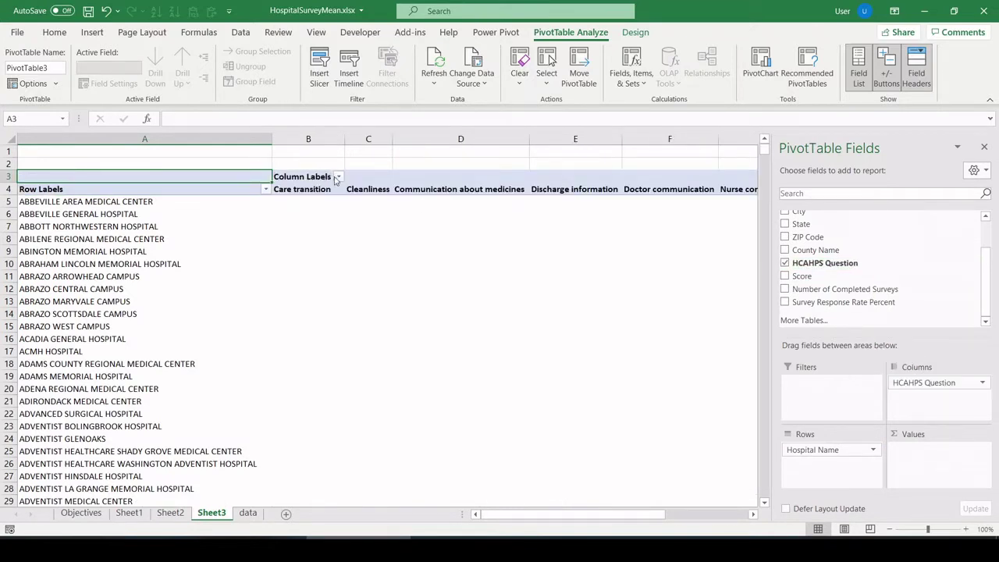
# Filter the PivotTable's column labels to show only Overall hospital rating
pyautogui.click(331, 178)
pyautogui.click(338, 178)
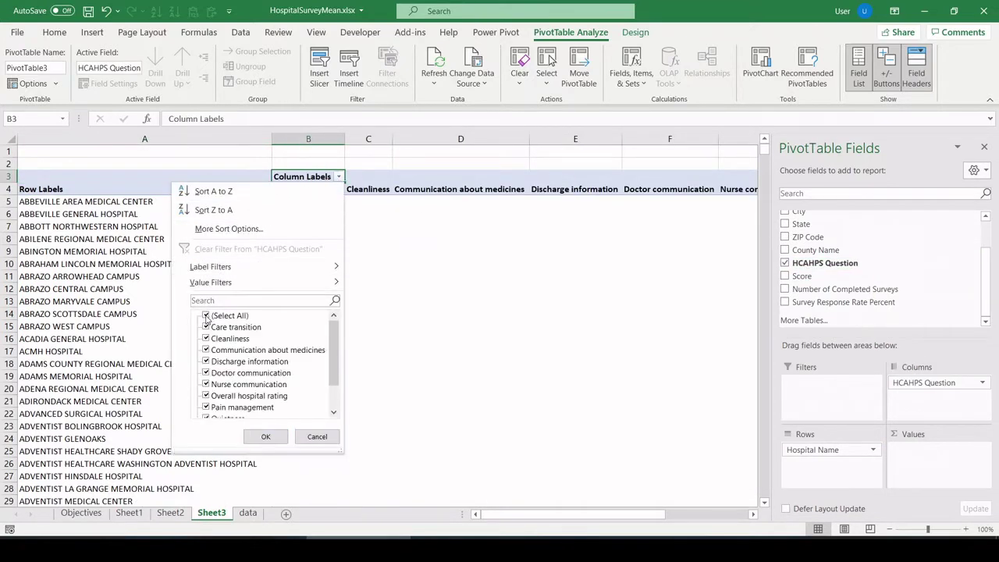
pyautogui.click(206, 315)
pyautogui.scroll(-1, 206, 315)
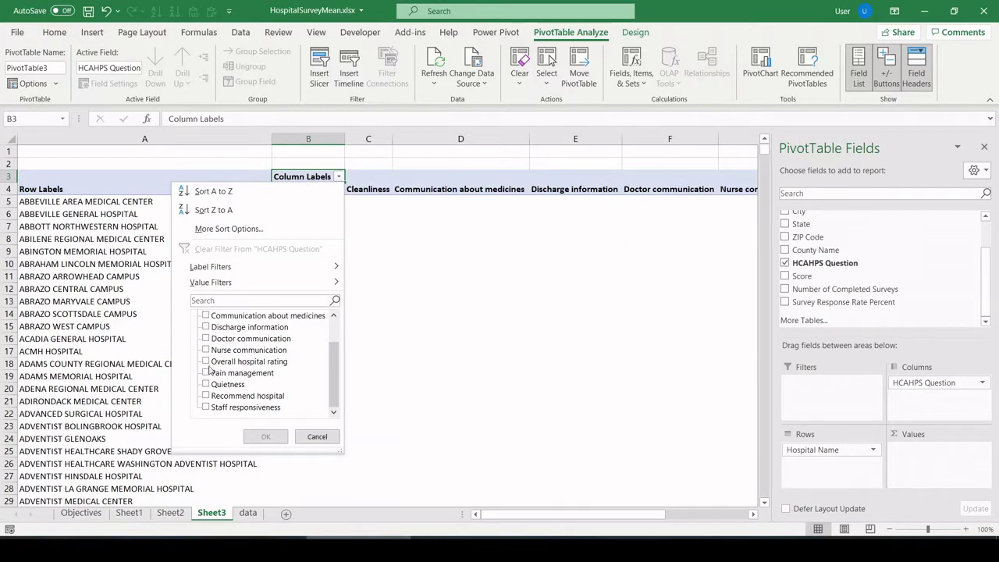
pyautogui.click(206, 361)
pyautogui.click(265, 437)
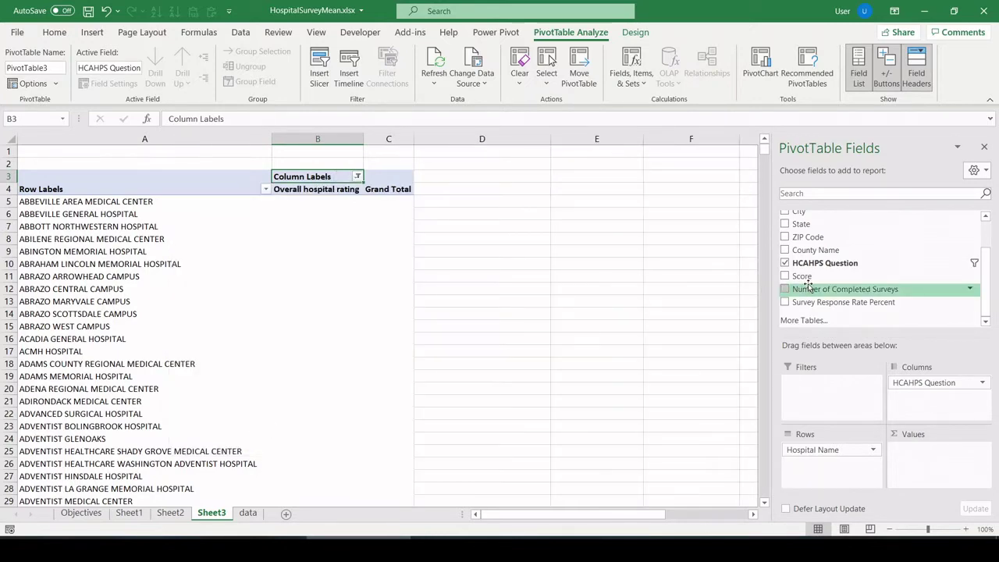
# Add Score to the PivotTable's values and summarize it by average
pyautogui.moveTo(807, 283); pyautogui.dragTo(913, 467)
pyautogui.click(921, 449)
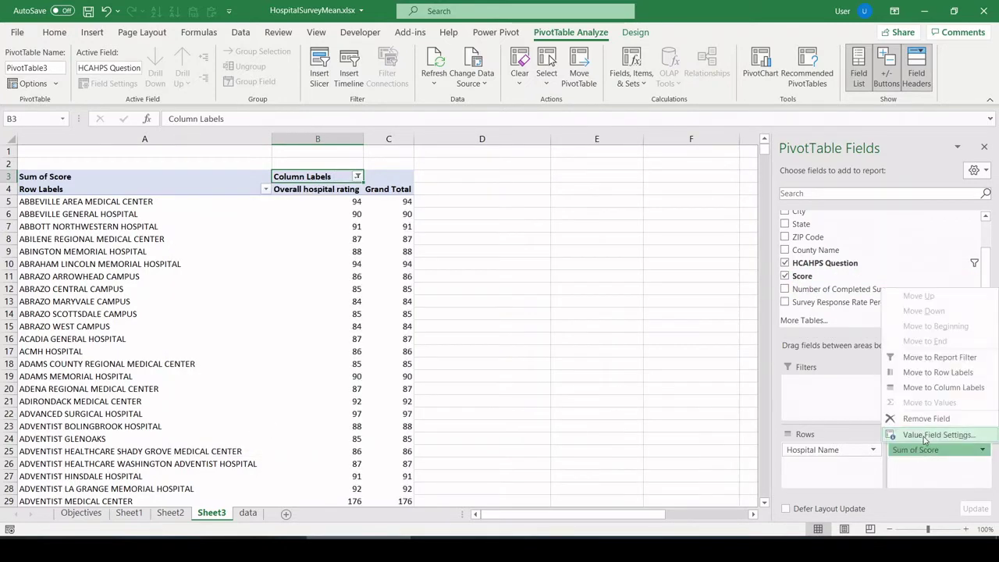
pyautogui.click(937, 435)
pyautogui.click(80, 201)
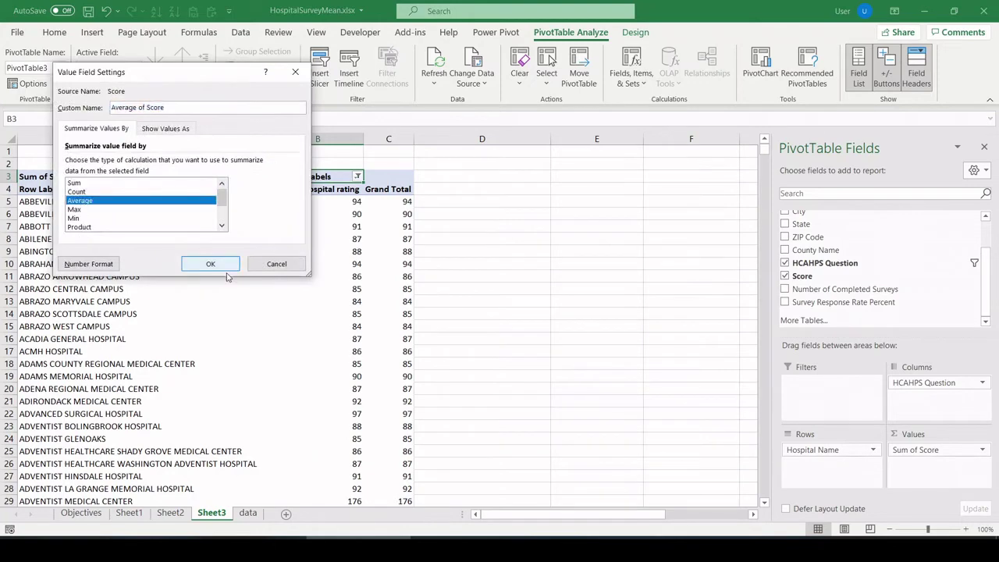
pyautogui.click(209, 263)
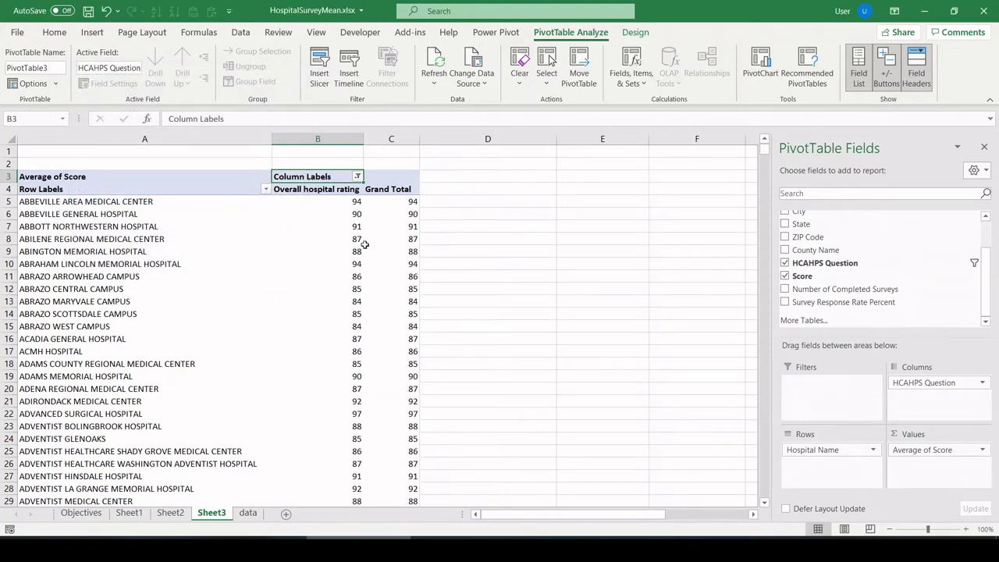
# Remove the Grand Total column from the PivotTable
pyautogui.rightClick(396, 190)
pyautogui.click(453, 278)
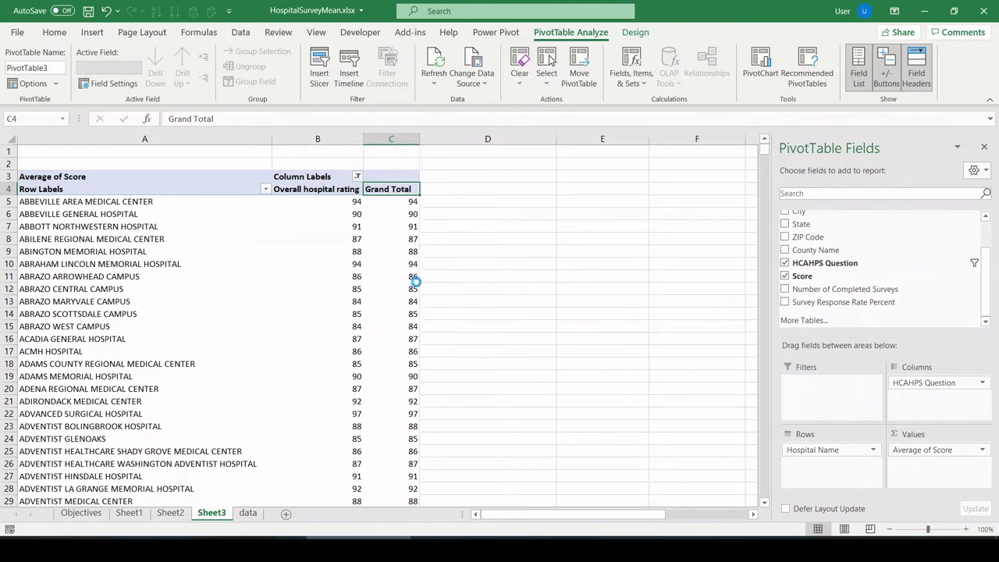
pyautogui.click(352, 238)
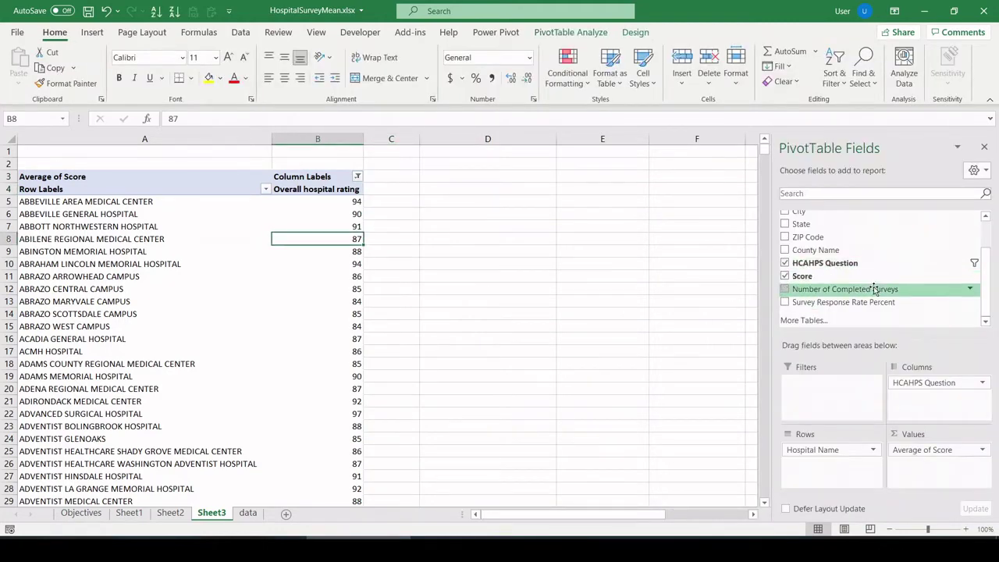
# Add Survey Response Rate Percent to the PivotTable's values as an average, formatted as a percentage with one decimal place
pyautogui.moveTo(872, 307); pyautogui.dragTo(914, 463)
pyautogui.click(921, 465)
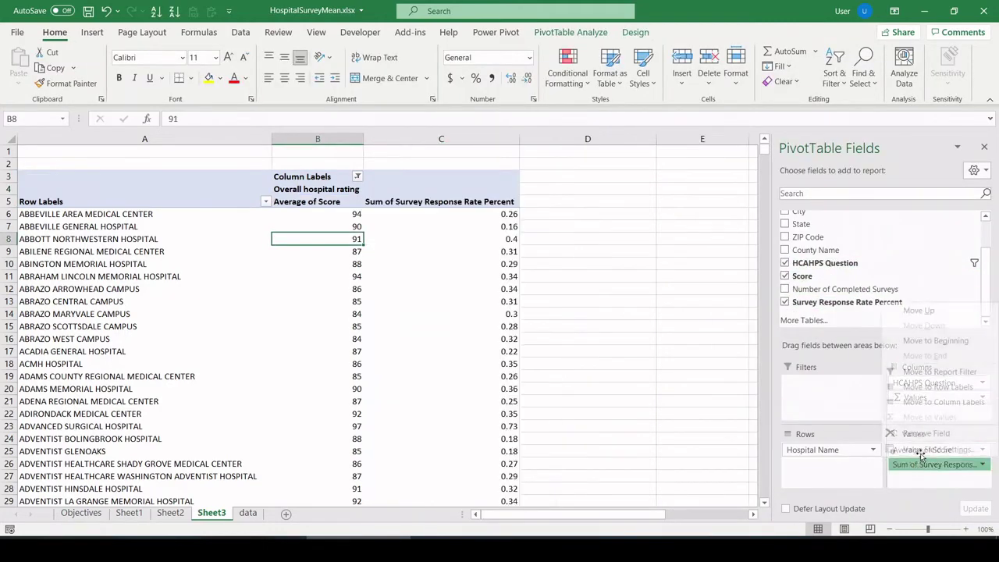
pyautogui.click(921, 451)
pyautogui.click(86, 202)
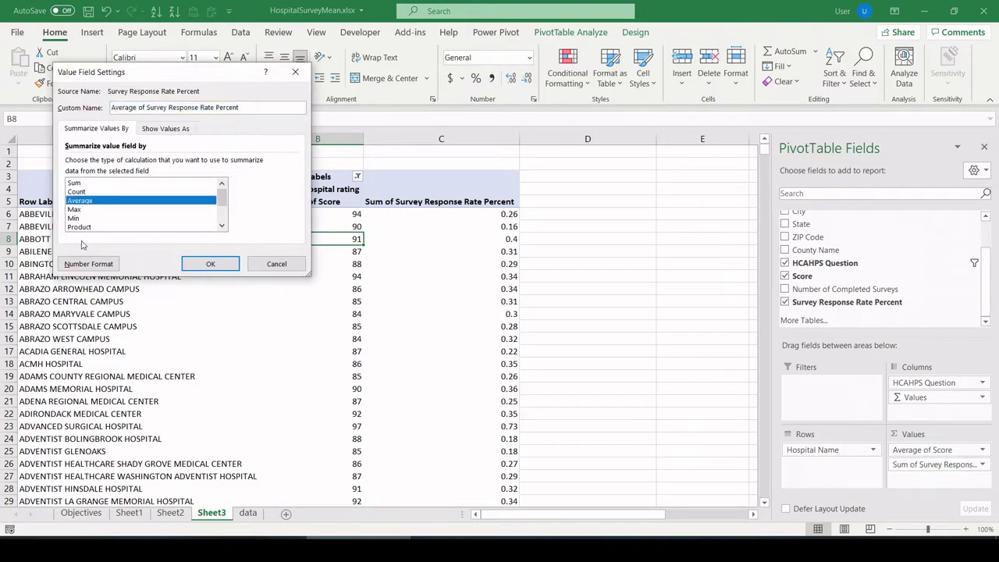
pyautogui.click(89, 263)
pyautogui.click(53, 121)
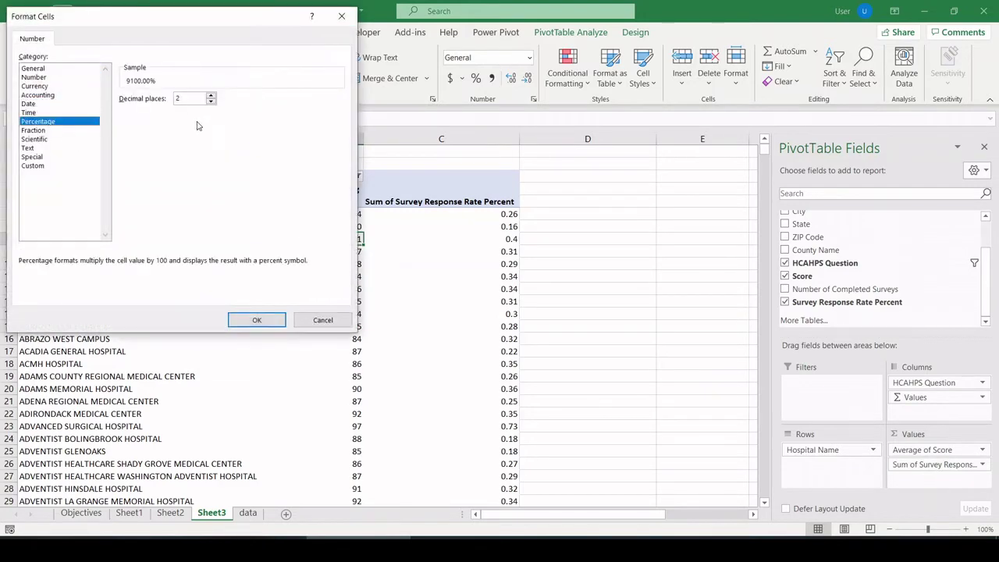
pyautogui.click(210, 101)
pyautogui.click(210, 101)
pyautogui.click(252, 319)
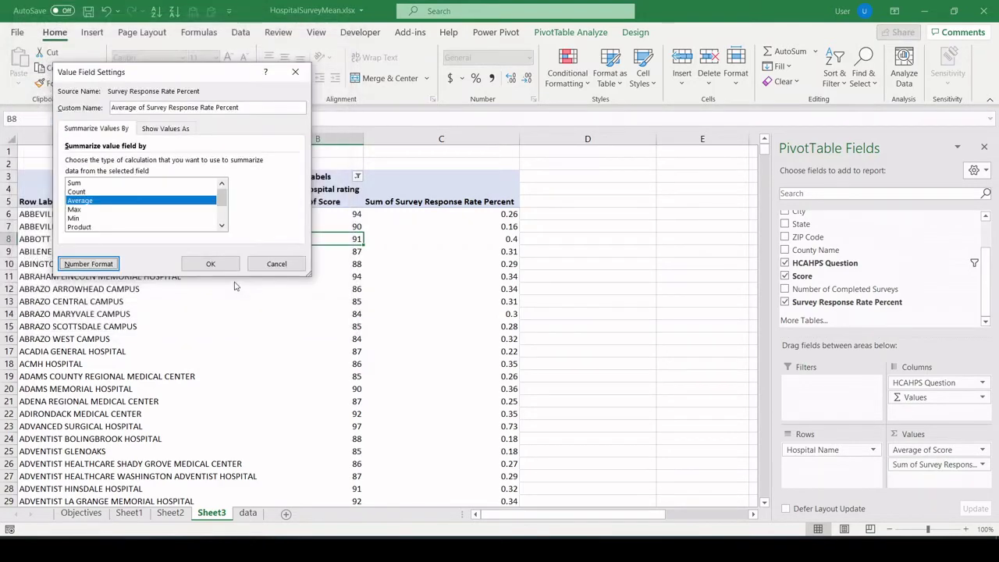
pyautogui.click(234, 267)
# Sort the hospitals by average score from smallest to largest
pyautogui.click(382, 213)
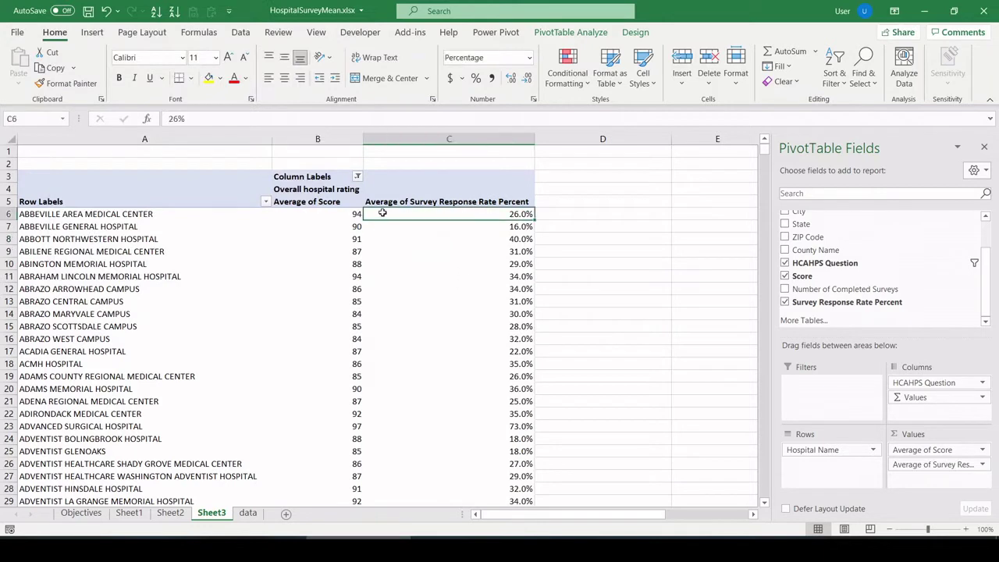
pyautogui.click(341, 217)
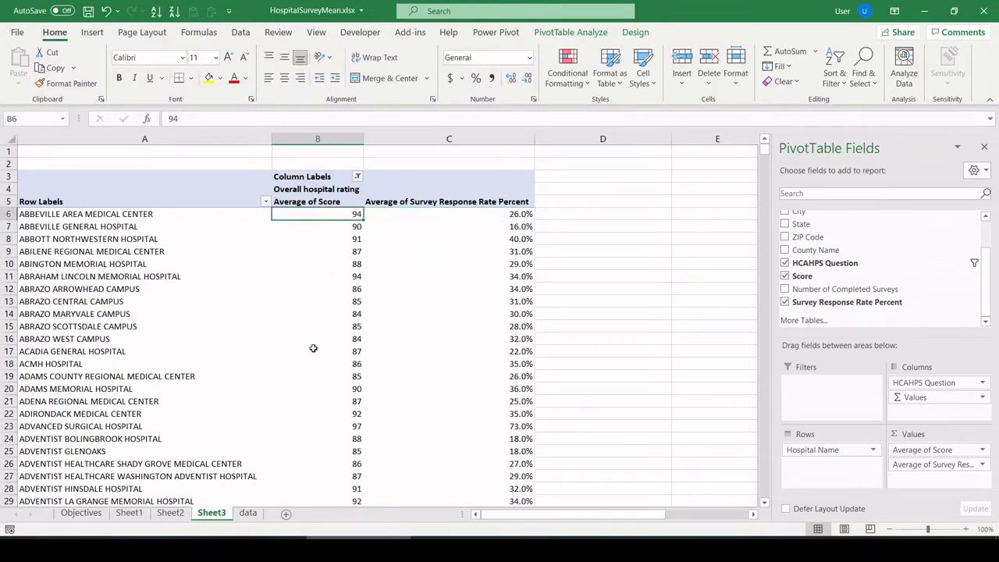
pyautogui.click(156, 11)
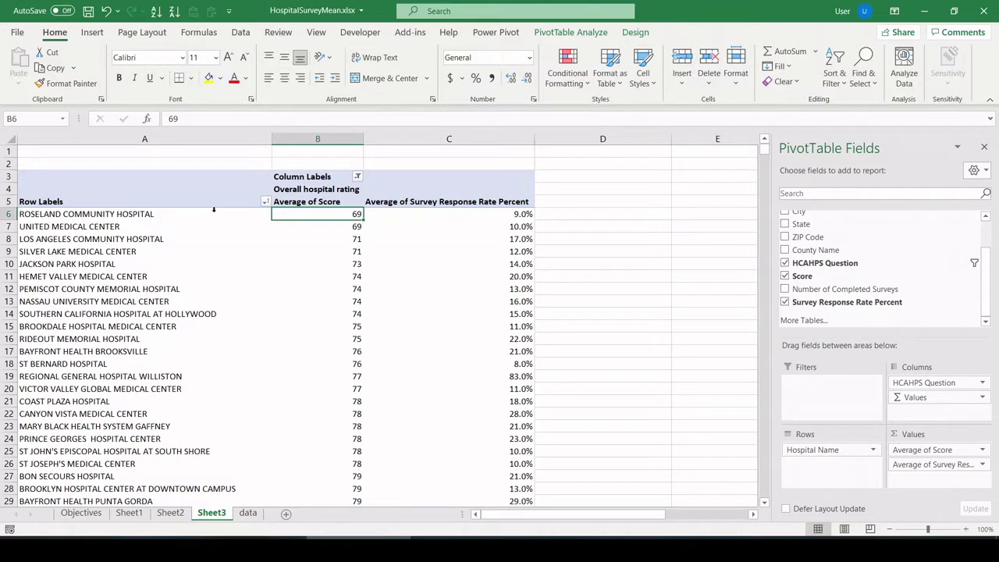
# Copy the 20 lowest-scoring hospitals with their scores and response rates from A6:C25 and paste them at E6
pyautogui.moveTo(213, 214); pyautogui.dragTo(473, 449)
pyautogui.hotkey('ctrl', 'c')
pyautogui.click(691, 215)
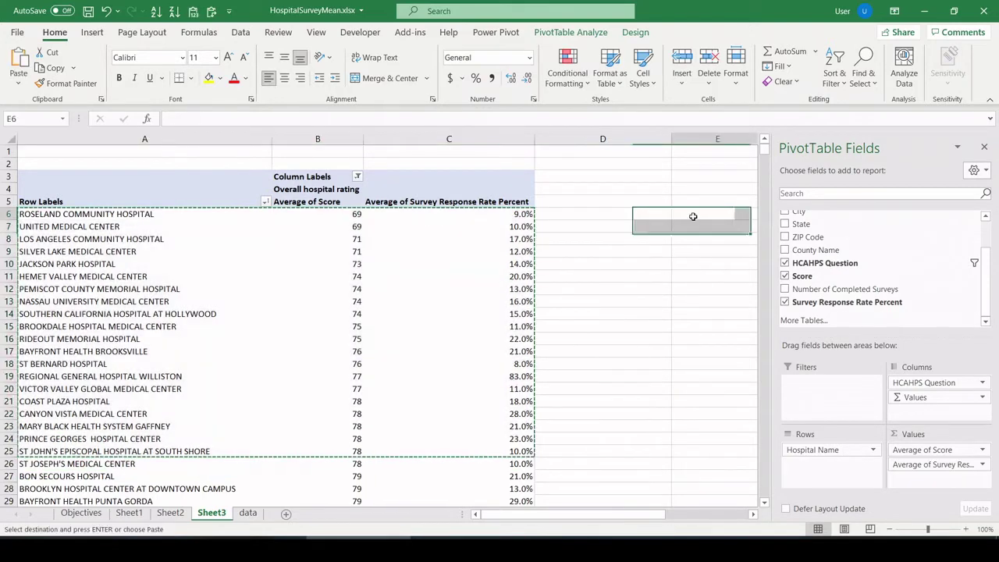
pyautogui.hotkey('ctrl', 'v')
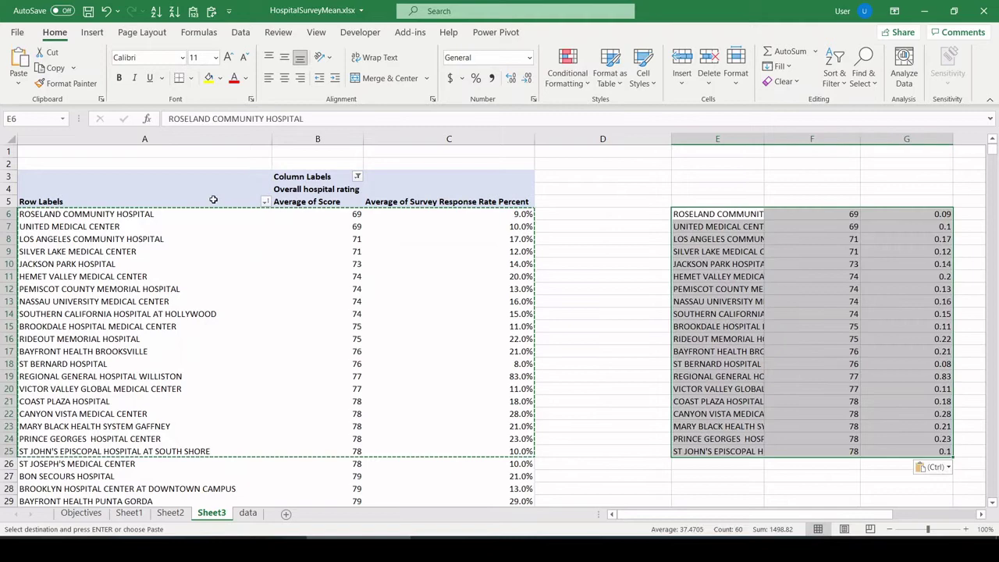
# Copy the PivotTable's header row A5:C5 and paste it at E5 above the 20 lowest-scoring hospitals
pyautogui.click(211, 200)
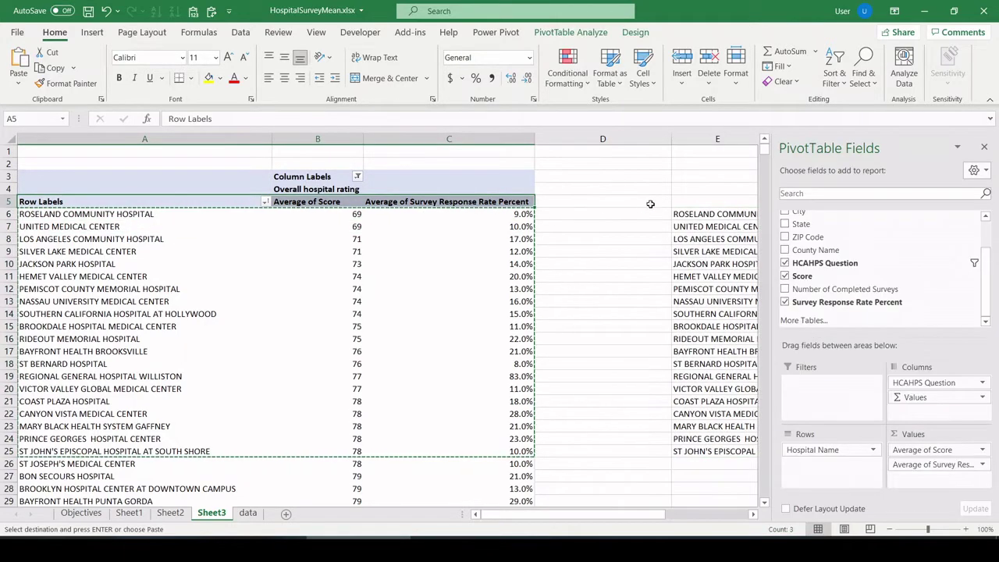
pyautogui.hotkey('ctrl', 'c')
pyautogui.click(676, 201)
pyautogui.hotkey('ctrl', 'v')
# Sort the PivotTable's hospitals by average score from largest to smallest
pyautogui.click(226, 277)
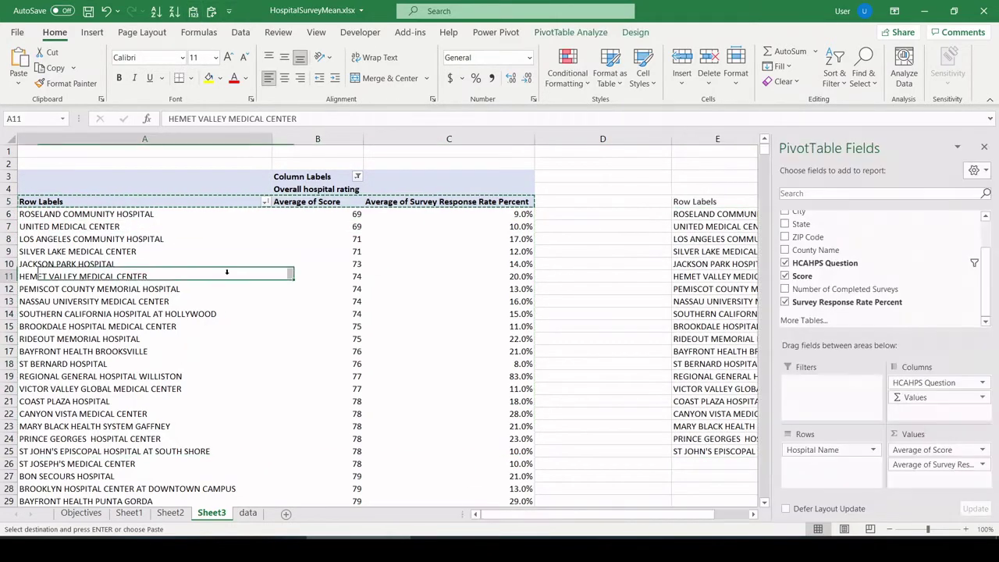
pyautogui.click(321, 212)
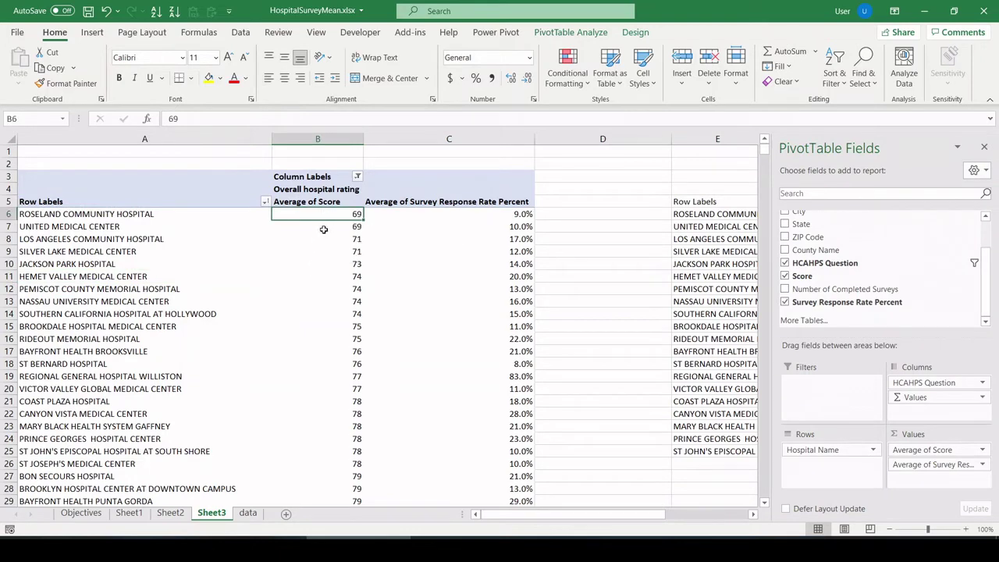
pyautogui.click(173, 10)
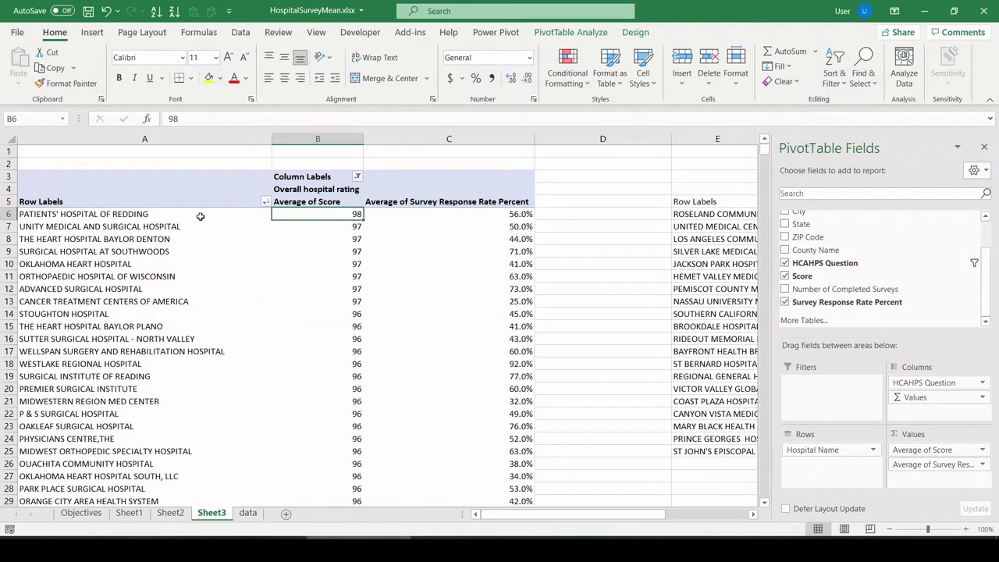
# Label the pasted list of lowest-scoring hospitals "Bottom 20" in cell E4
pyautogui.click(693, 188)
pyautogui.write('Bot')
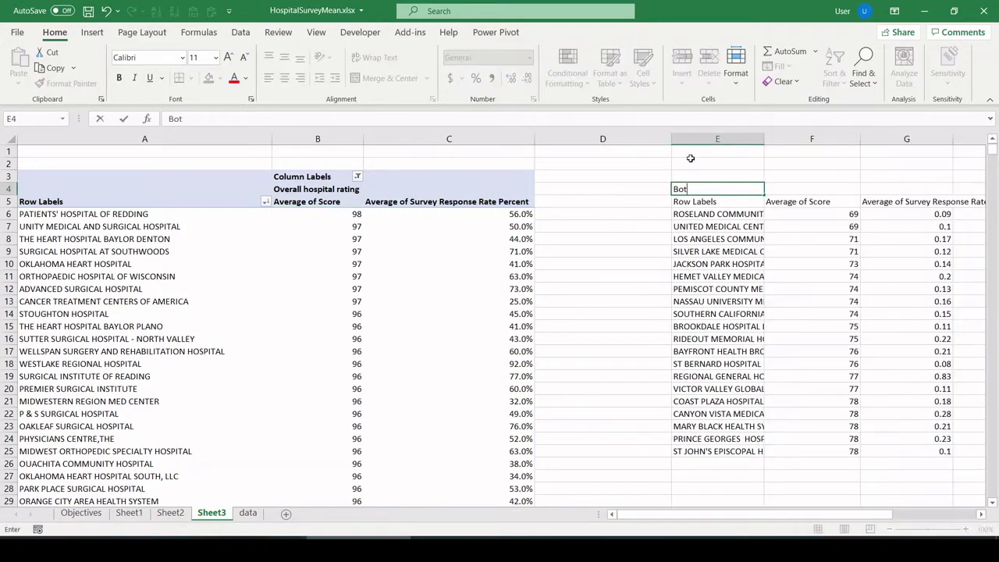
pyautogui.write('tom 20')
pyautogui.press('Return')
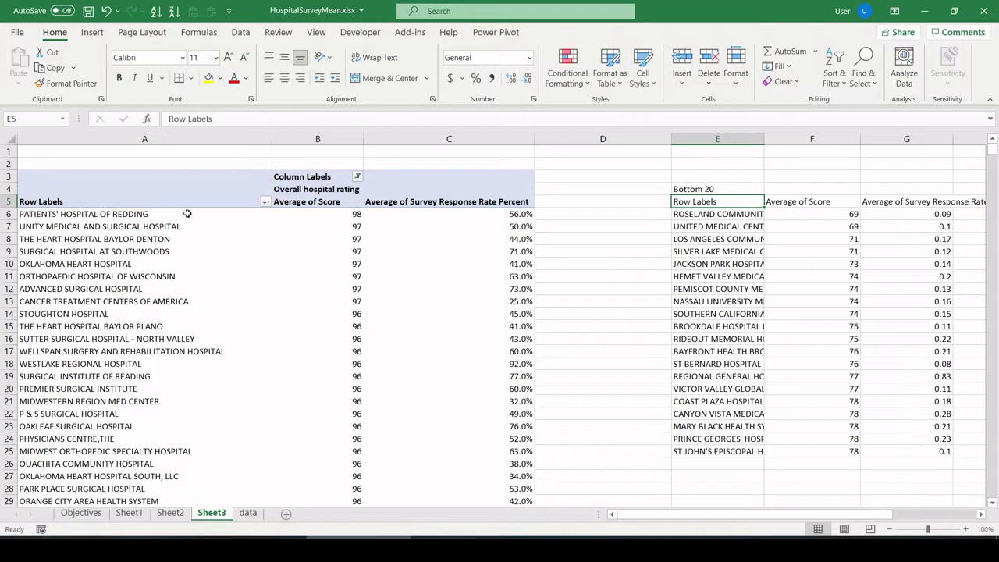
# Copy the 20 highest-scoring hospitals from A6:C25 and paste them as values at I6
pyautogui.moveTo(188, 214); pyautogui.dragTo(442, 446)
pyautogui.hotkey('ctrl', 'c')
pyautogui.moveTo(538, 514); pyautogui.dragTo(623, 513)
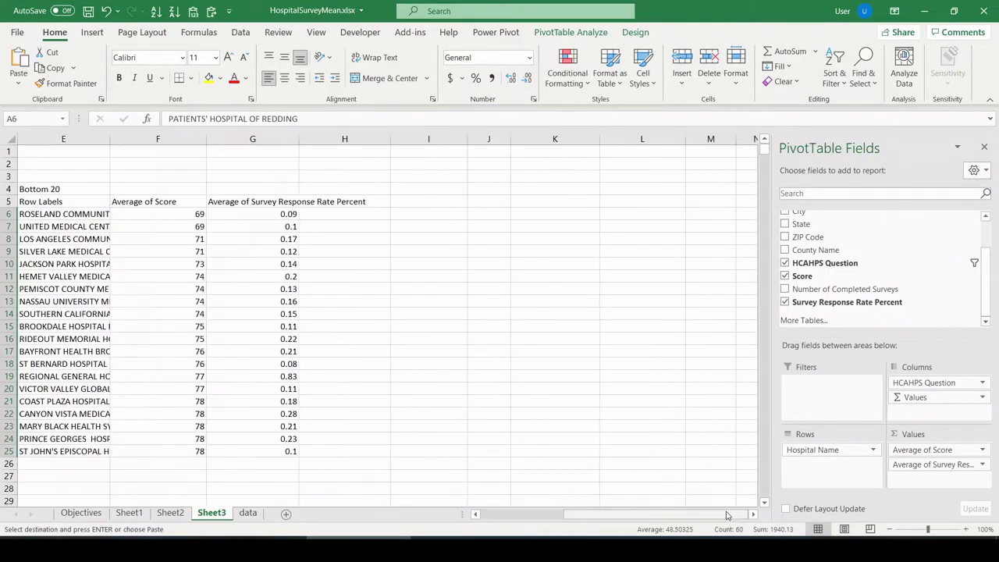
pyautogui.click(425, 214)
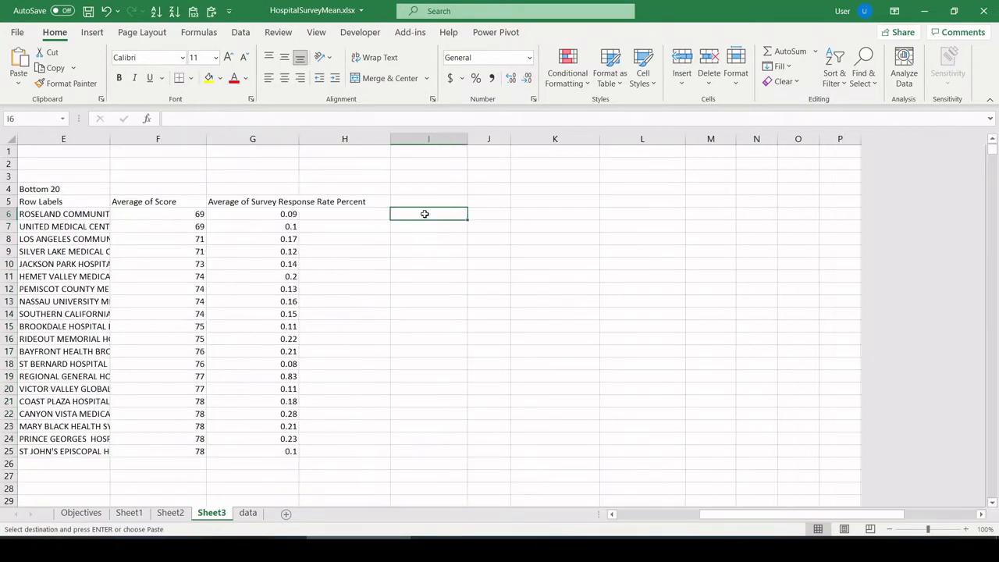
pyautogui.click(193, 11)
# Copy the PivotTable's header row A5:C5 and paste it at I5 above the highest-scoring hospitals
pyautogui.moveTo(727, 515); pyautogui.dragTo(642, 516)
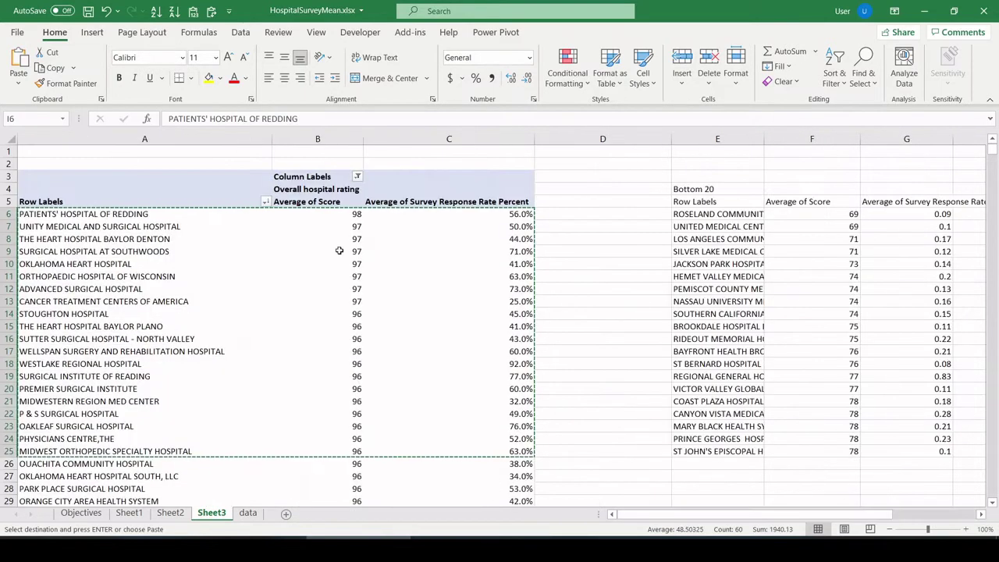
pyautogui.click(253, 203)
pyautogui.moveTo(254, 202); pyautogui.dragTo(468, 203)
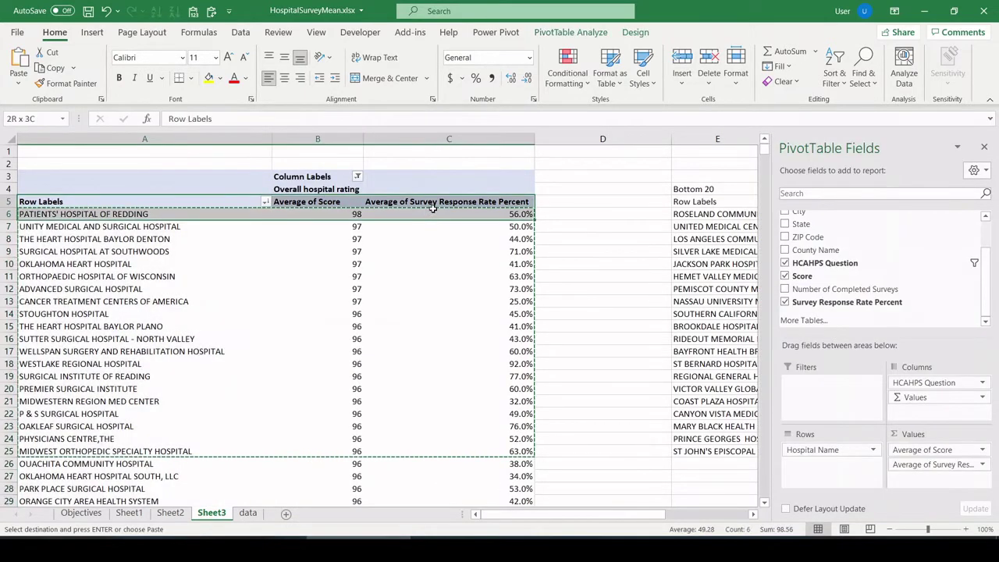
pyautogui.hotkey('ctrl', 'c')
pyautogui.moveTo(573, 506); pyautogui.dragTo(602, 507)
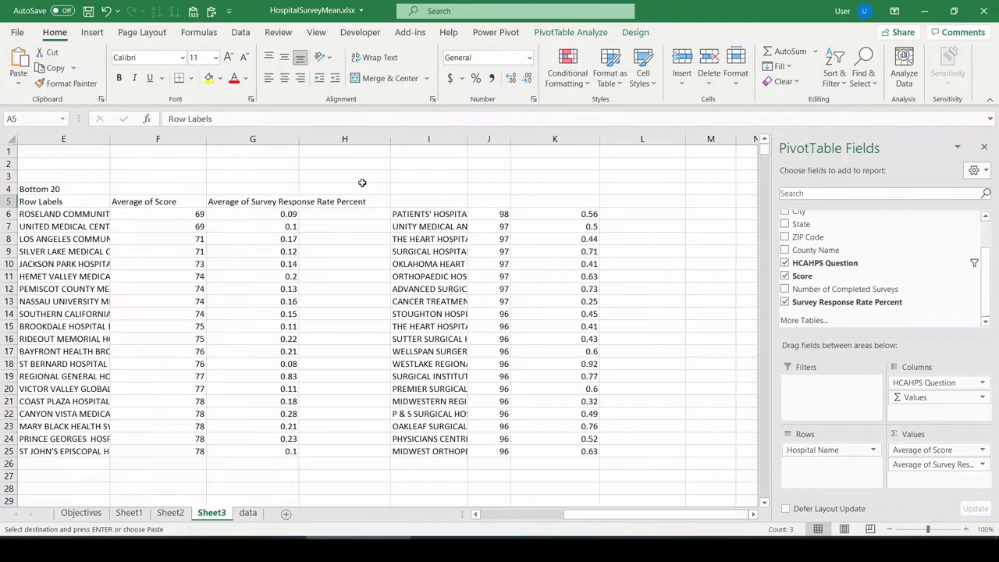
pyautogui.click(405, 201)
pyautogui.hotkey('ctrl', 'v')
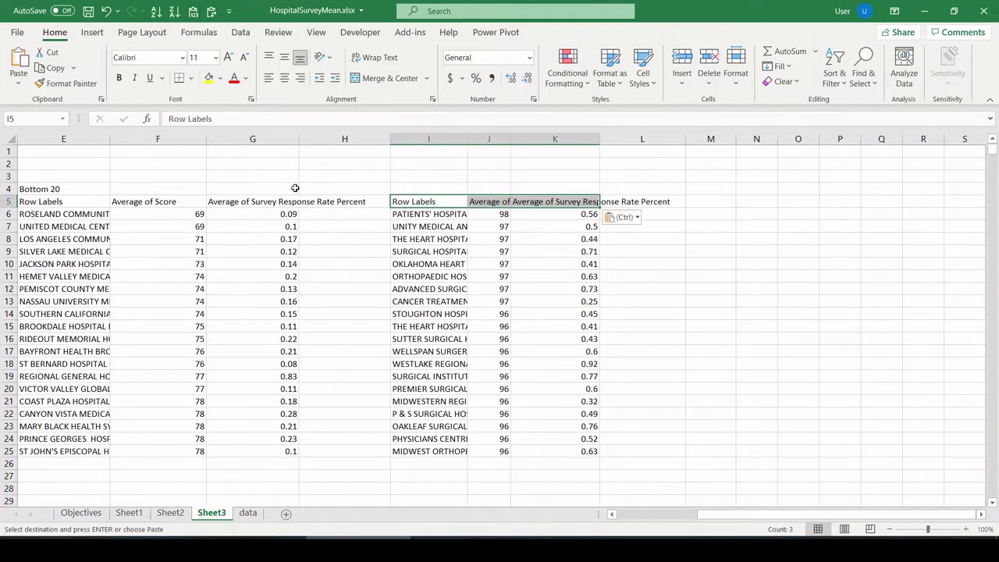
# Label the pasted list of highest-scoring hospitals "Top 20" in cell I4
pyautogui.click(293, 188)
pyautogui.moveTo(63, 139); pyautogui.dragTo(399, 187)
pyautogui.click(400, 187)
pyautogui.write('Top')
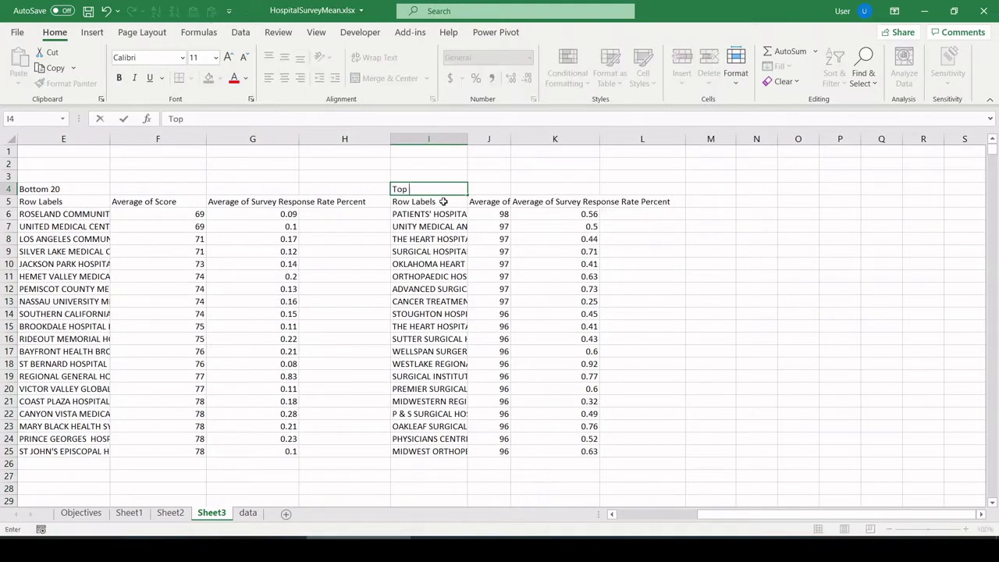
pyautogui.press('Return')
# Narrow columns F and G to equal widths, widen column I slightly and give columns J and K matching widths
pyautogui.press('Up')
pyautogui.press('Left')
pyautogui.press('Left')
pyautogui.press('Left')
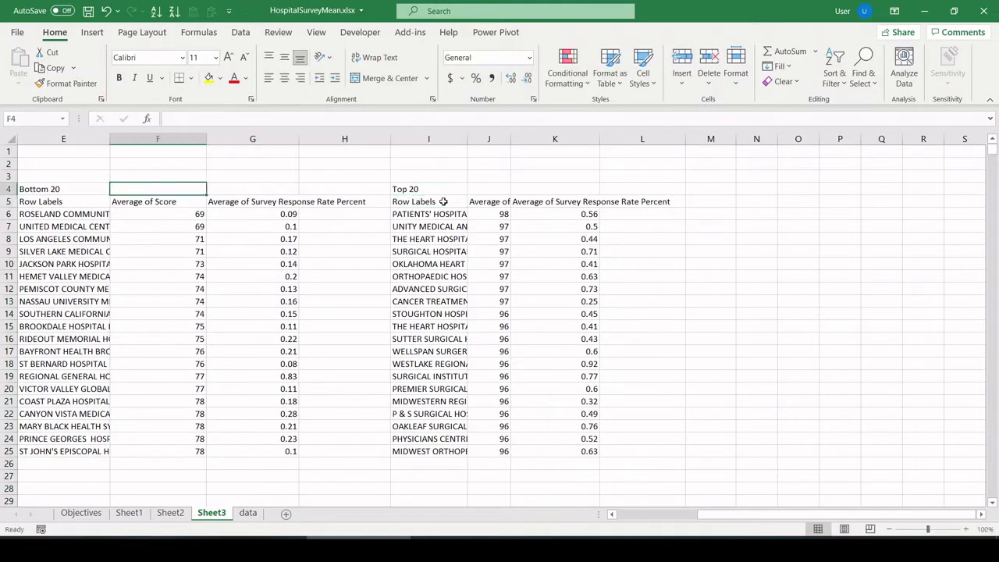
pyautogui.press('Down')
pyautogui.moveTo(161, 139); pyautogui.dragTo(262, 139)
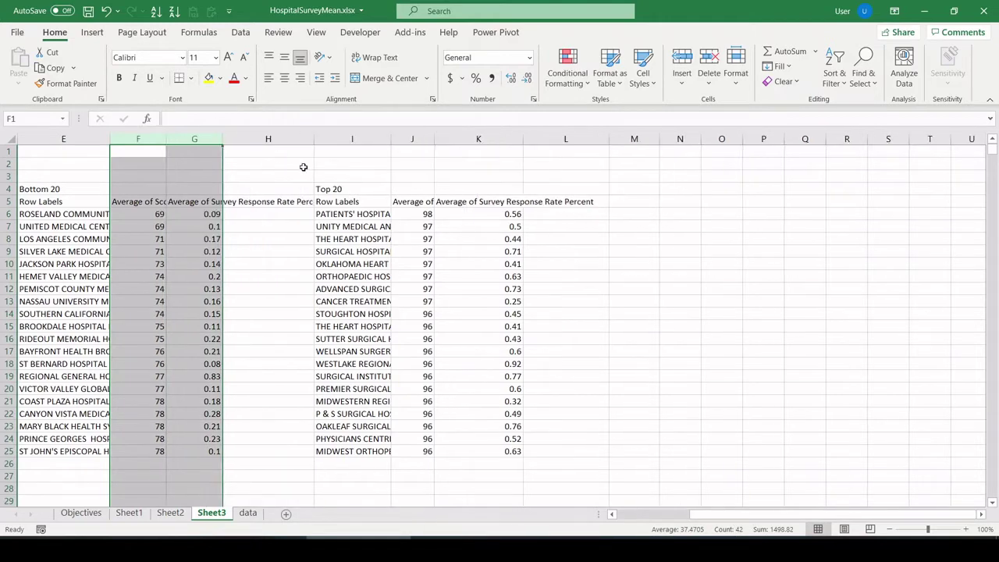
pyautogui.moveTo(412, 139)
pyautogui.mouseDown()
pyautogui.moveTo(516, 140)
pyautogui.moveTo(402, 139)
pyautogui.mouseUp()
pyautogui.click(386, 176)
pyautogui.click(254, 201)
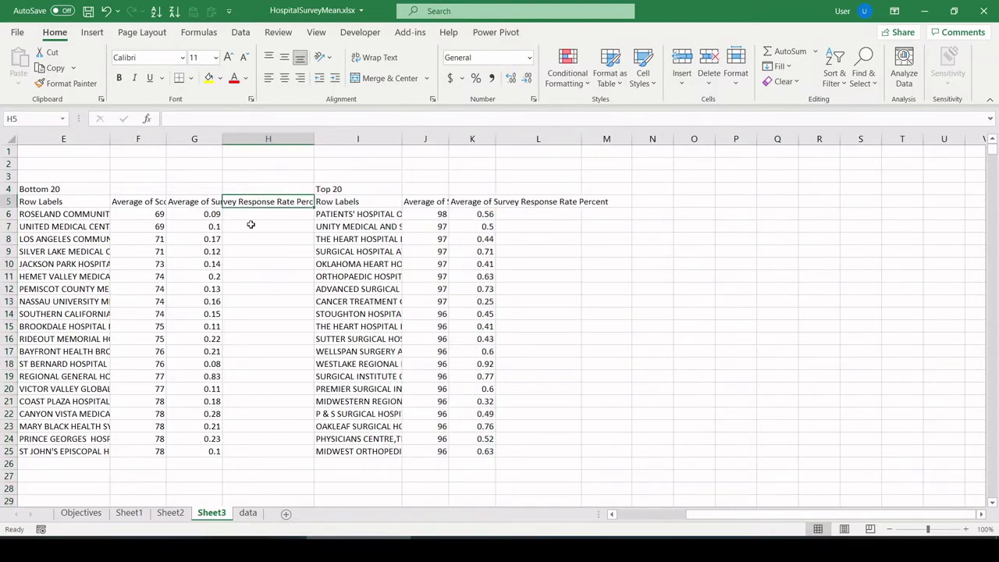
pyautogui.scroll(-1, 390, 437)
pyautogui.click(431, 426)
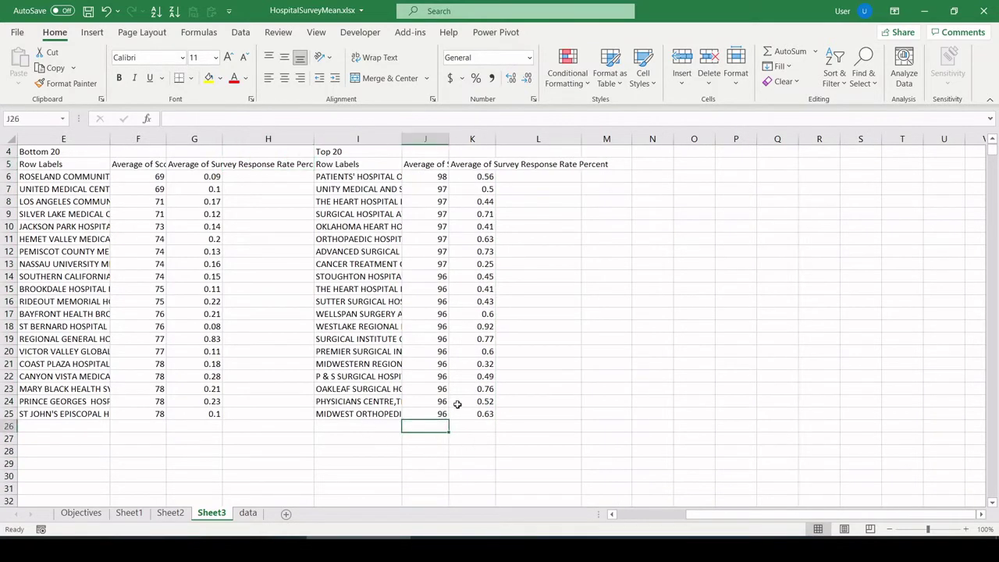
pyautogui.write('=average(')
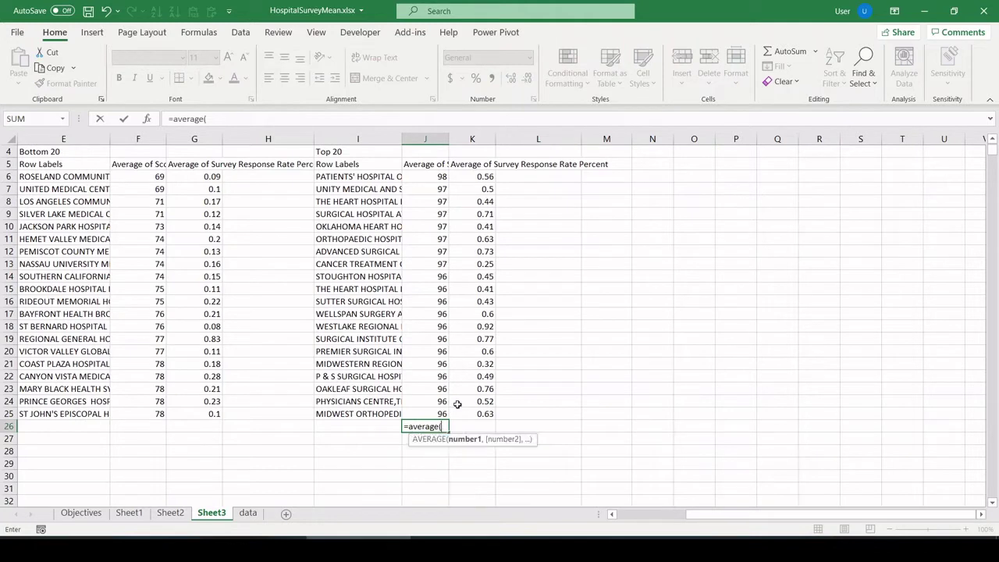
pyautogui.press('Up')
pyautogui.hotkey('ctrl', 'shift', 'Up')
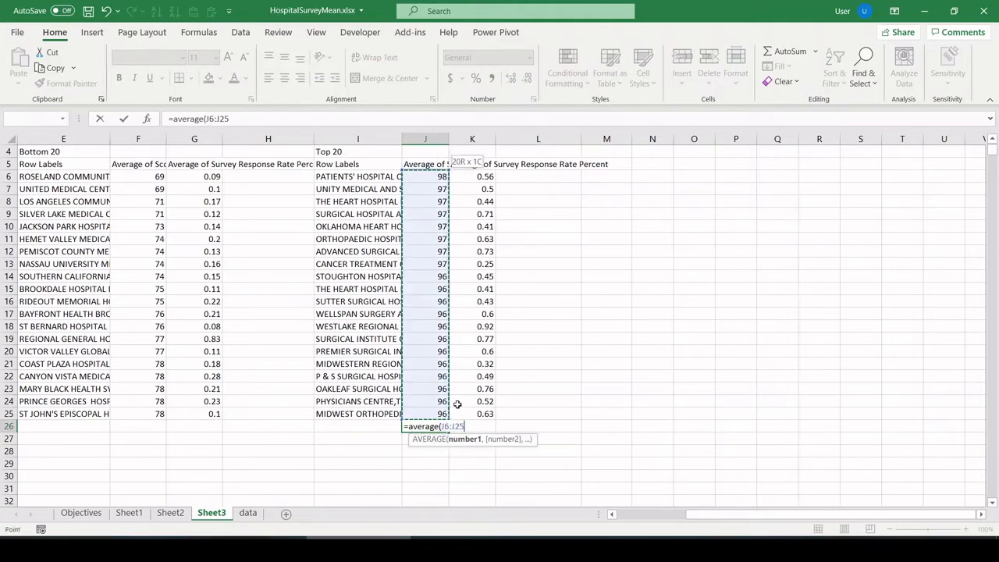
pyautogui.press('Escape')
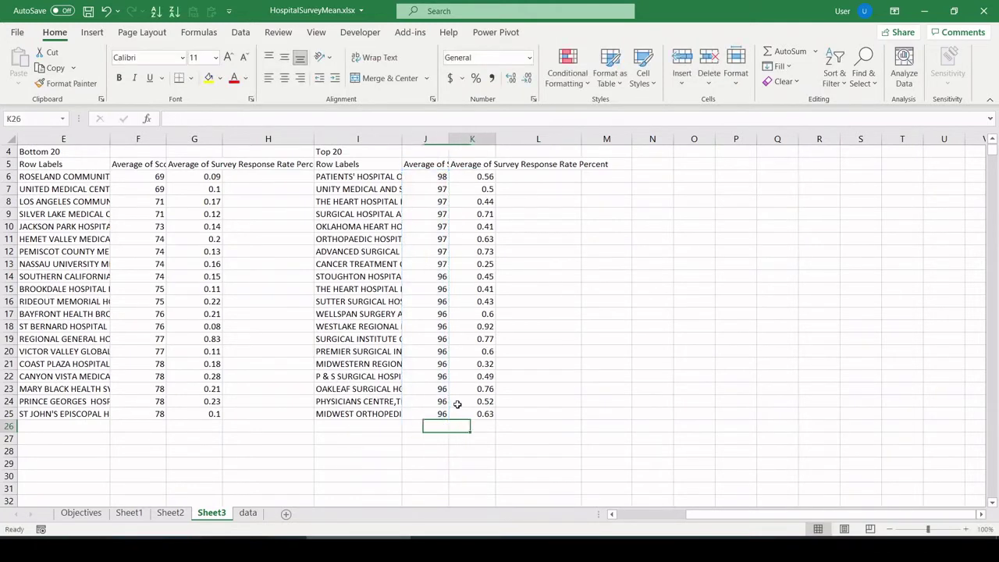
# Calculate the average response rate of the Top 20 hospitals in K26 with AVERAGE over K6:K25
pyautogui.press('Right')
pyautogui.write('=average(')
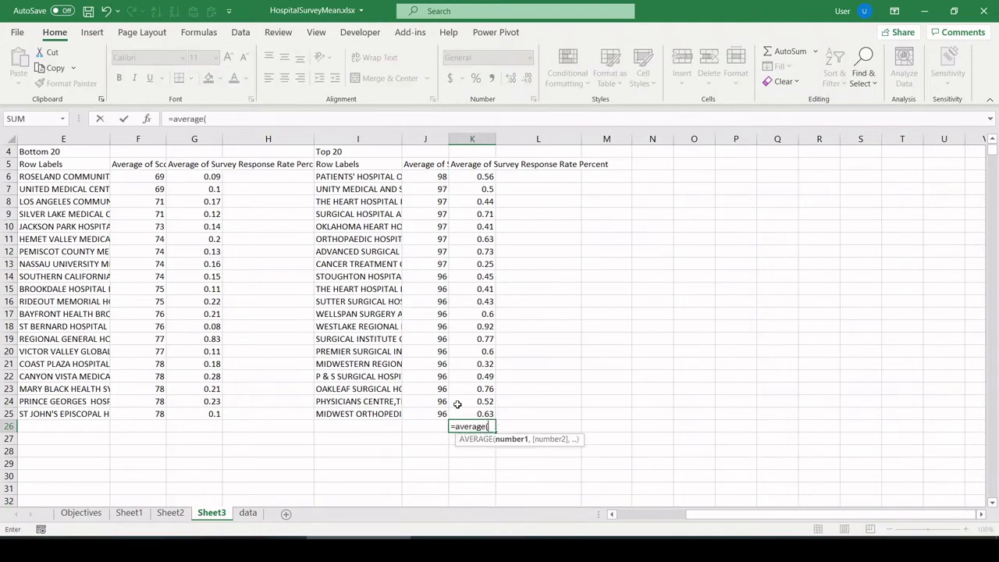
pyautogui.press('Up')
pyautogui.hotkey('ctrl', 'shift', 'Up')
pyautogui.press('Return')
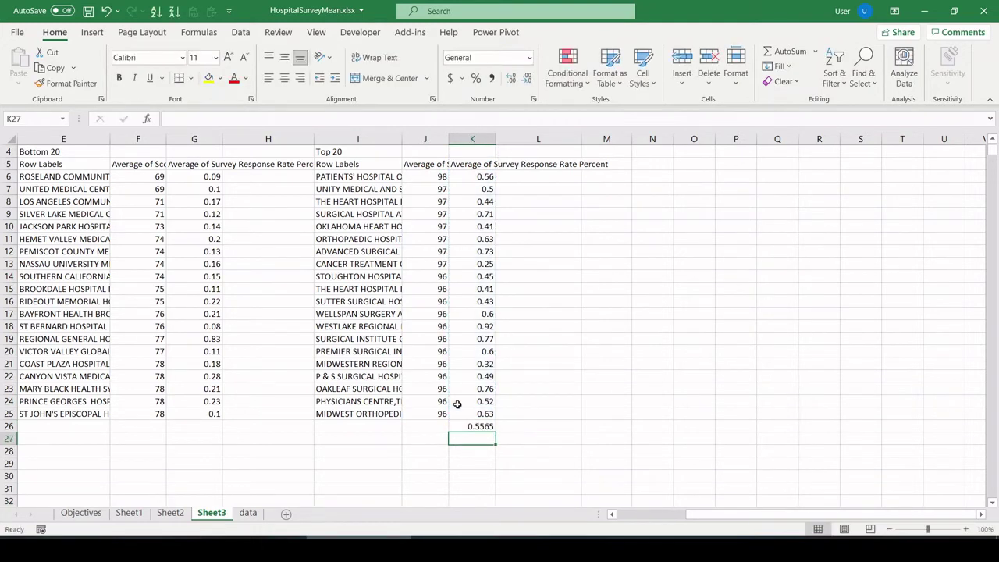
# Enter the label "Top 20 Avg Reponse Rate %" in L26 beside the Top 20 average
pyautogui.press('Right')
pyautogui.press('Up')
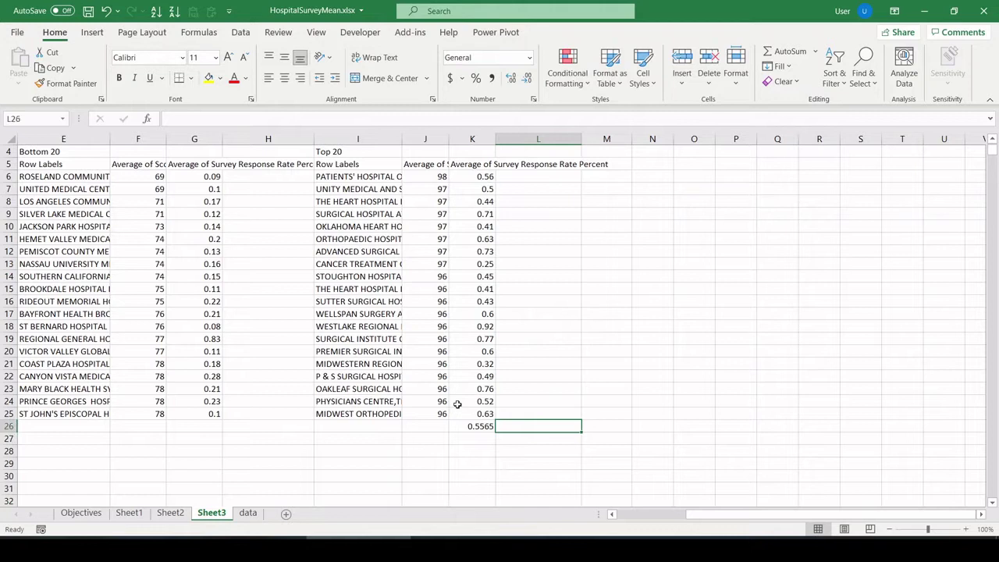
pyautogui.write('Top 20 Avg R')
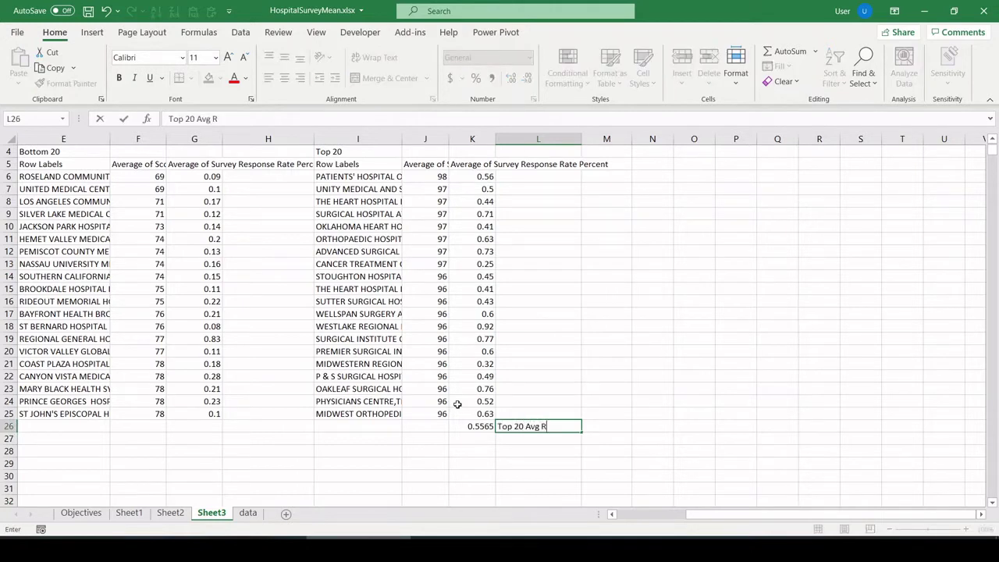
pyautogui.write('eponse Rate %')
pyautogui.press('Return')
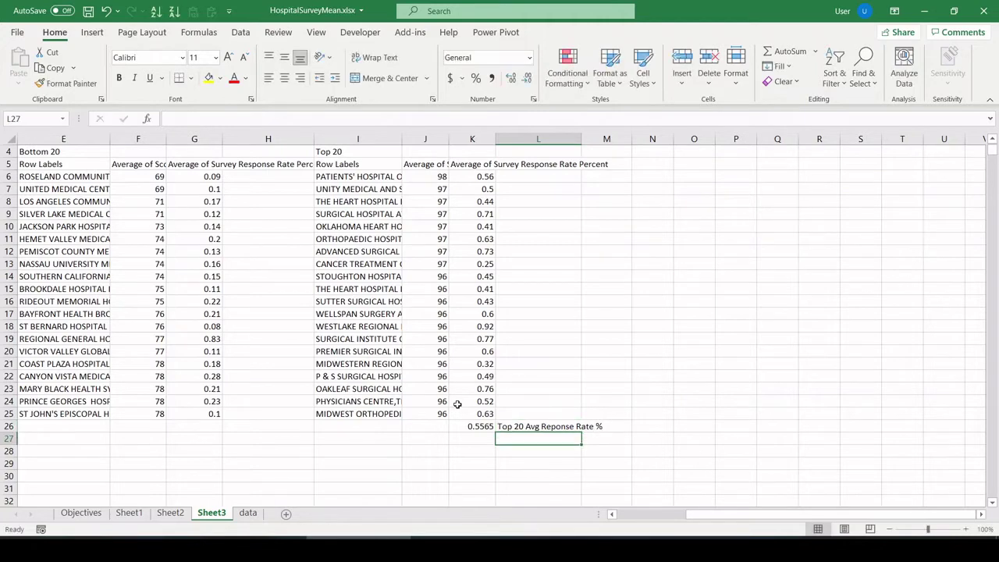
# Calculate the average response rate of the Bottom 20 hospitals in G26 with AVERAGE over G6:G25
pyautogui.press('Up')
pyautogui.press('Left')
pyautogui.press('Left')
pyautogui.press('Left')
pyautogui.press('Left')
pyautogui.press('Left')
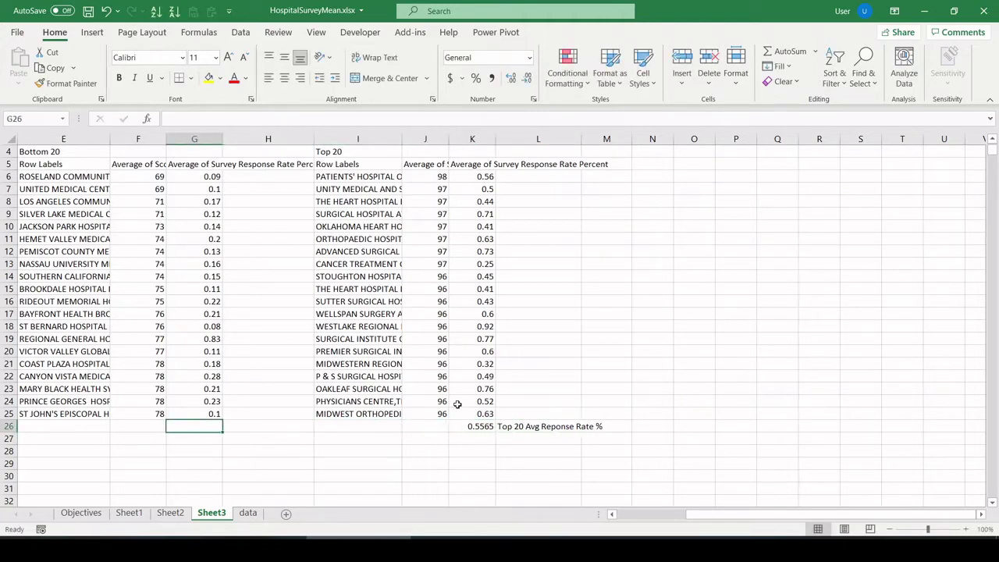
pyautogui.write('=average(')
pyautogui.press('Up')
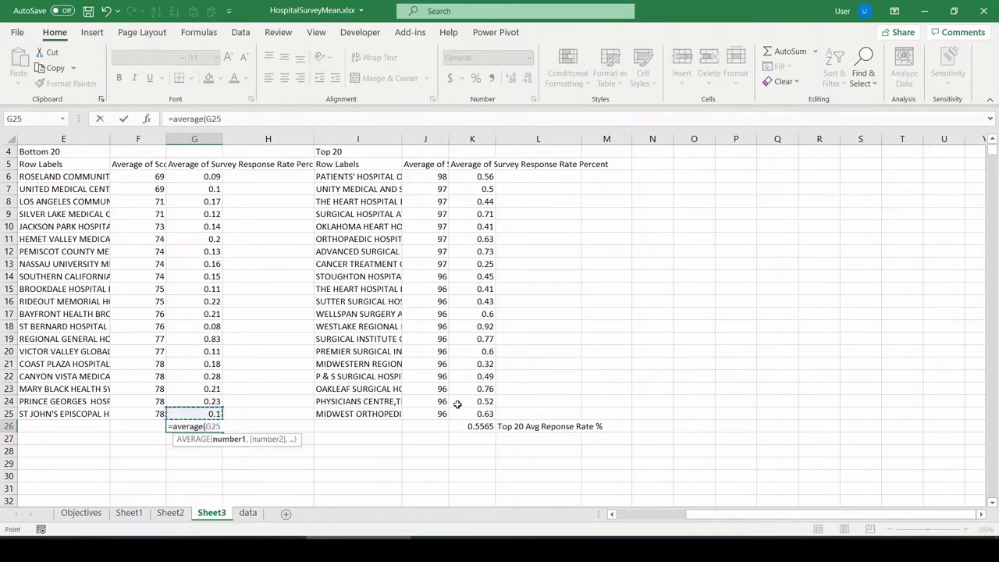
pyautogui.hotkey('shift', 'Up')
pyautogui.hotkey('shift', 'Up')
pyautogui.hotkey('shift', 'Up')
pyautogui.hotkey('shift', 'Up')
pyautogui.hotkey('shift', 'Up')
pyautogui.hotkey('shift', 'Up')
pyautogui.hotkey('shift', 'Up')
pyautogui.hotkey('shift', 'Up')
pyautogui.hotkey('shift', 'Up')
pyautogui.hotkey('shift', 'Up')
pyautogui.hotkey('shift', 'Up')
pyautogui.hotkey('shift', 'Up')
pyautogui.hotkey('shift', 'Up')
pyautogui.hotkey('shift', 'Up')
pyautogui.hotkey('shift', 'Up')
pyautogui.hotkey('shift', 'Up')
pyautogui.hotkey('shift', 'Up')
pyautogui.hotkey('shift', 'Up')
pyautogui.hotkey('shift', 'Up')
pyautogui.write(')')
pyautogui.press('Return')
# Format the average response rates in G26 and K26 as percentages
pyautogui.press('Up')
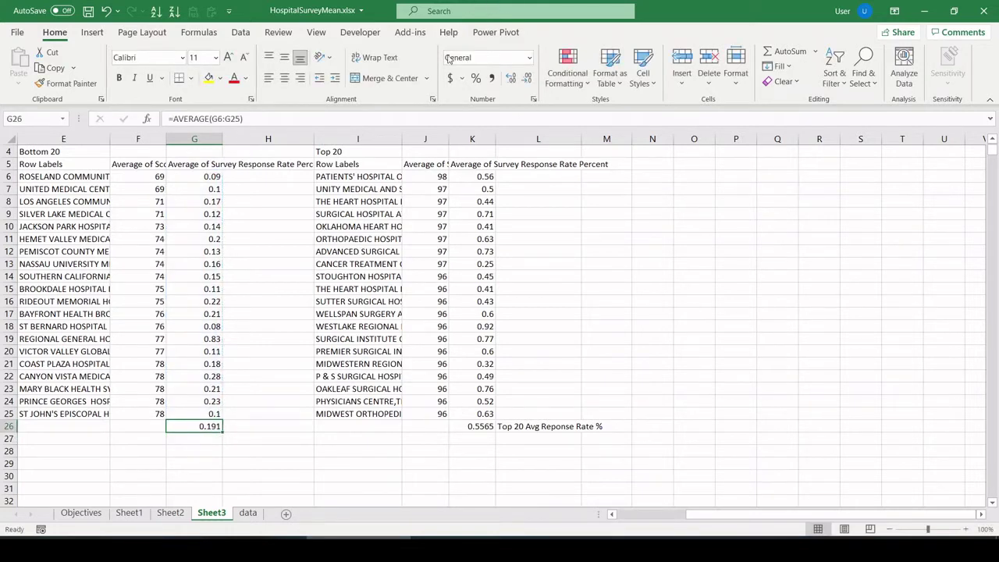
pyautogui.click(476, 78)
pyautogui.click(468, 427)
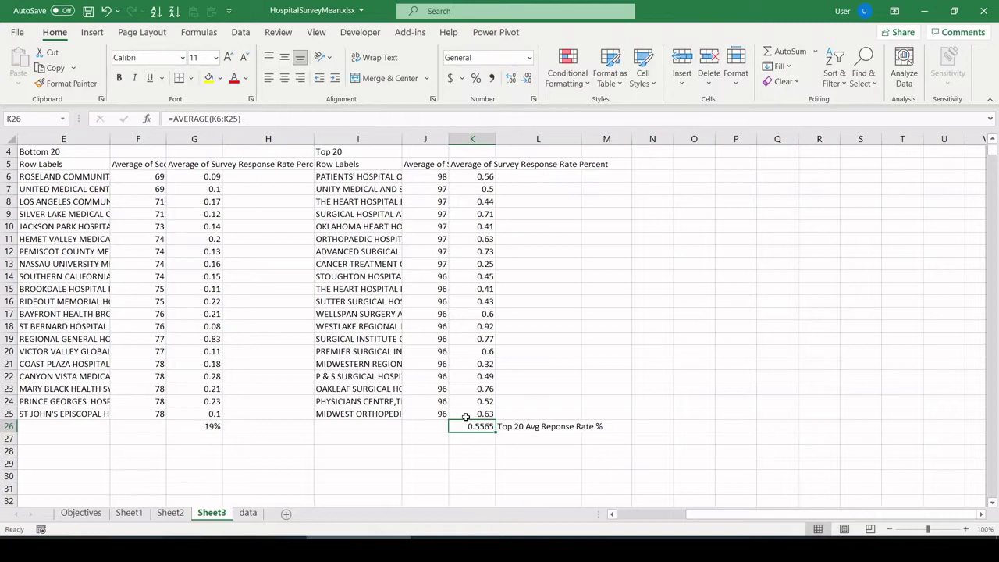
pyautogui.click(476, 78)
# Enter the label "Bottom 20 Reponse %" in H26 beside the Bottom 20 average
pyautogui.click(245, 424)
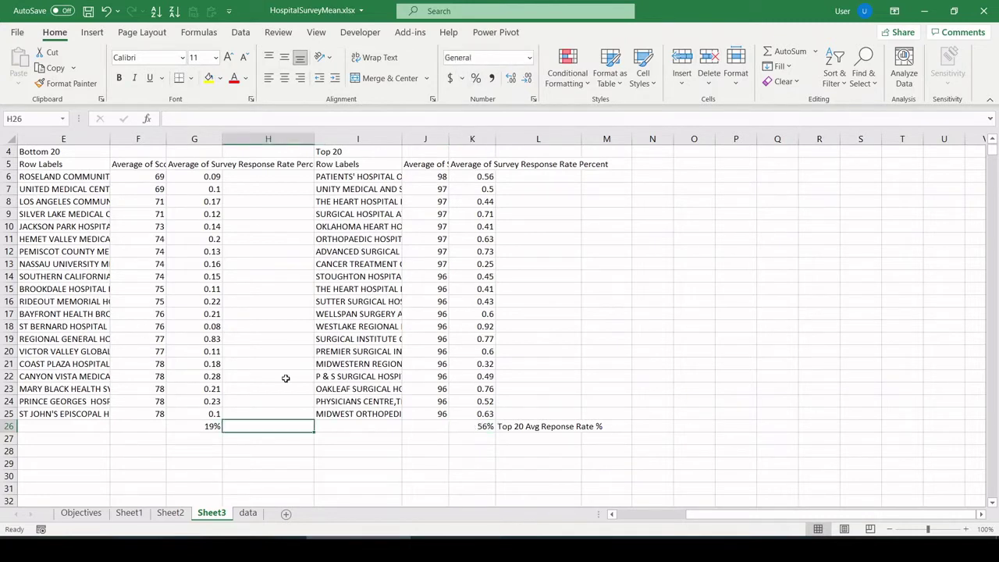
pyautogui.write('Bottom ')
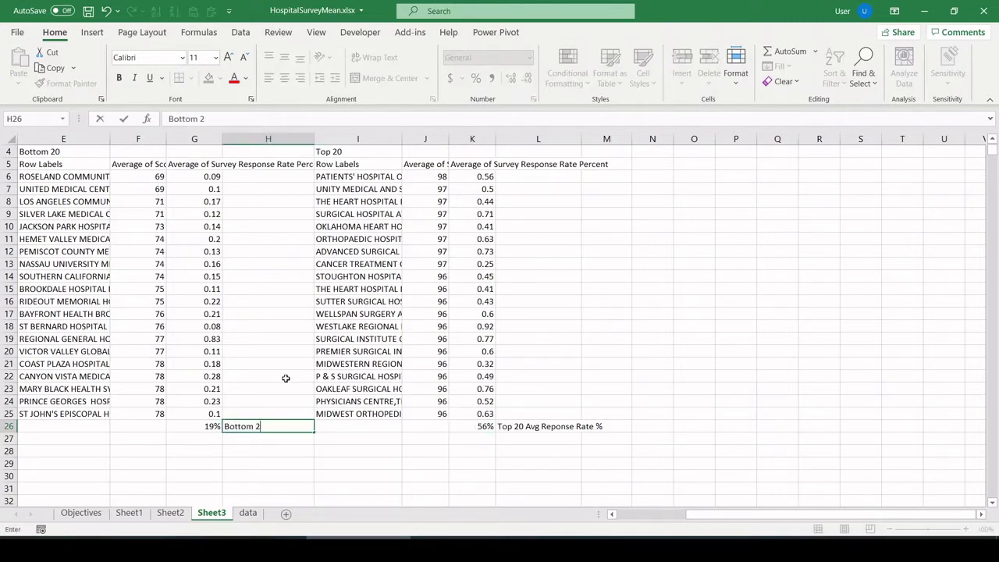
pyautogui.write('20 Reponse %')
pyautogui.press('Return')
# Make the two average response rates in G26 and K26 bold
pyautogui.press('Up')
pyautogui.press('Left')
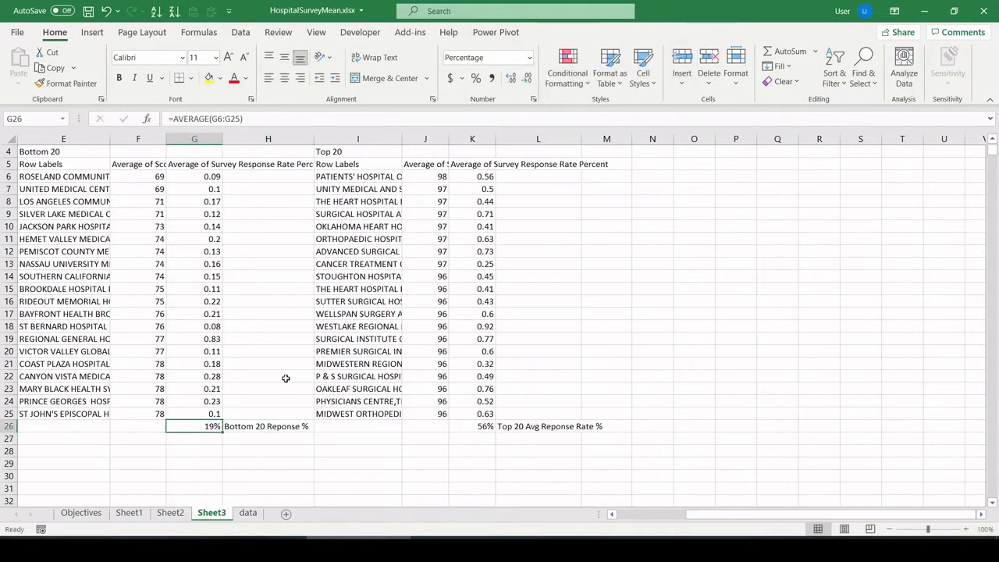
pyautogui.press('Right')
pyautogui.press('Right')
pyautogui.press('Right')
pyautogui.press('Right')
pyautogui.hotkey('ctrl', 'b')
pyautogui.press('Right')
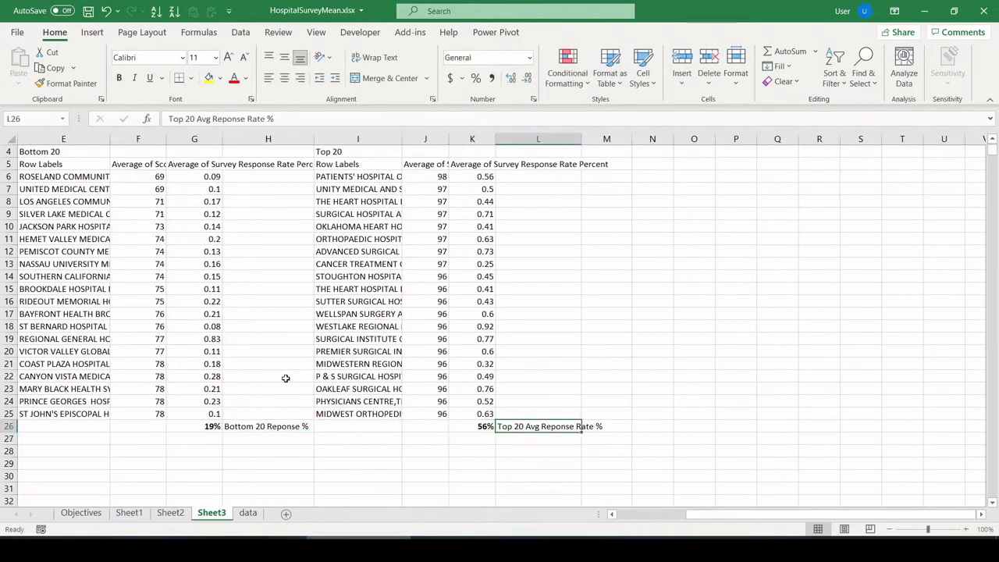
# Select the Top 20 hospital names and scores in I4:J25
pyautogui.click(471, 477)
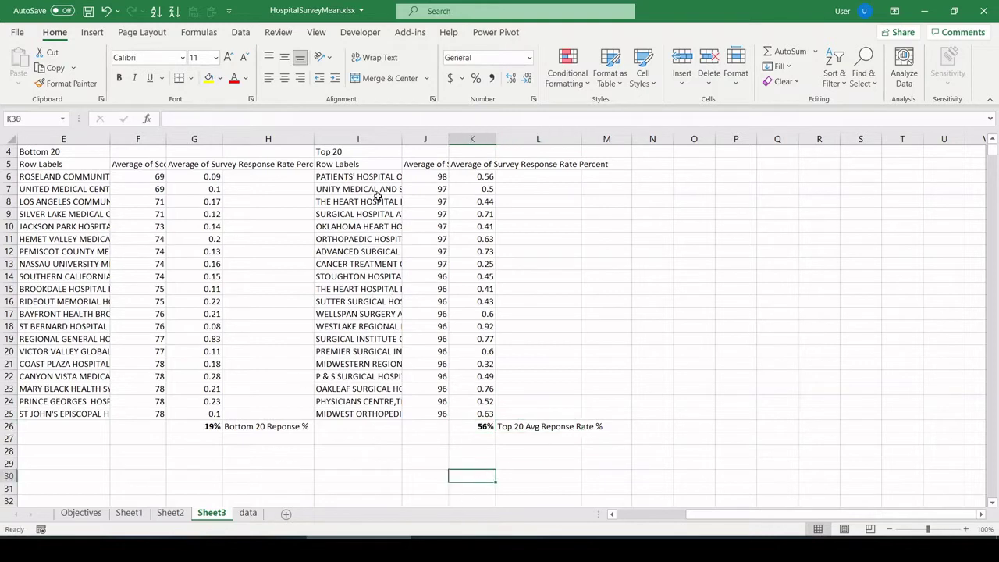
pyautogui.moveTo(355, 151); pyautogui.dragTo(418, 413)
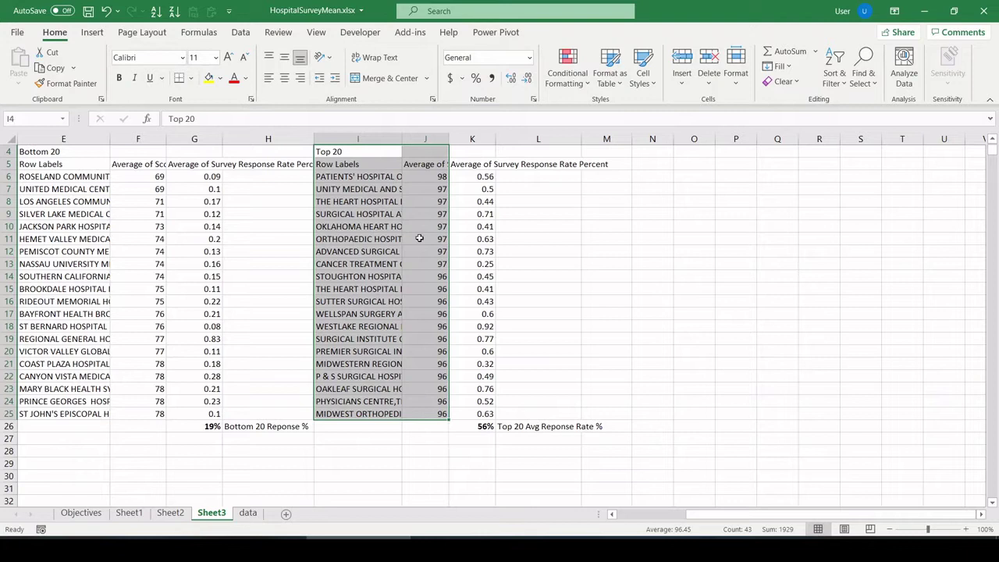
# Compare the average response rates in K26 and G26 alongside the Bottom 20 hospitals and scores in E6:F25
pyautogui.click(481, 426)
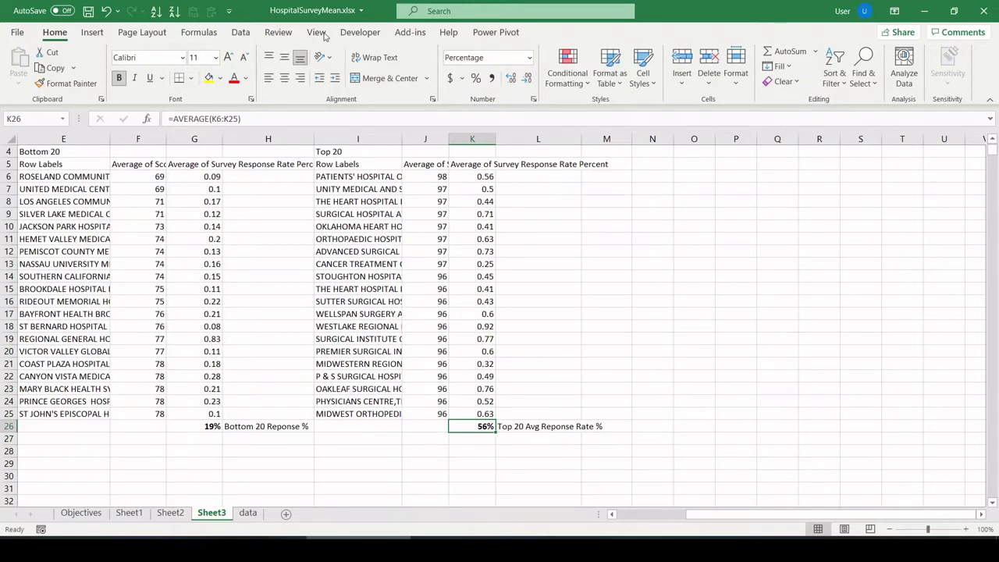
pyautogui.click(197, 440)
pyautogui.click(209, 428)
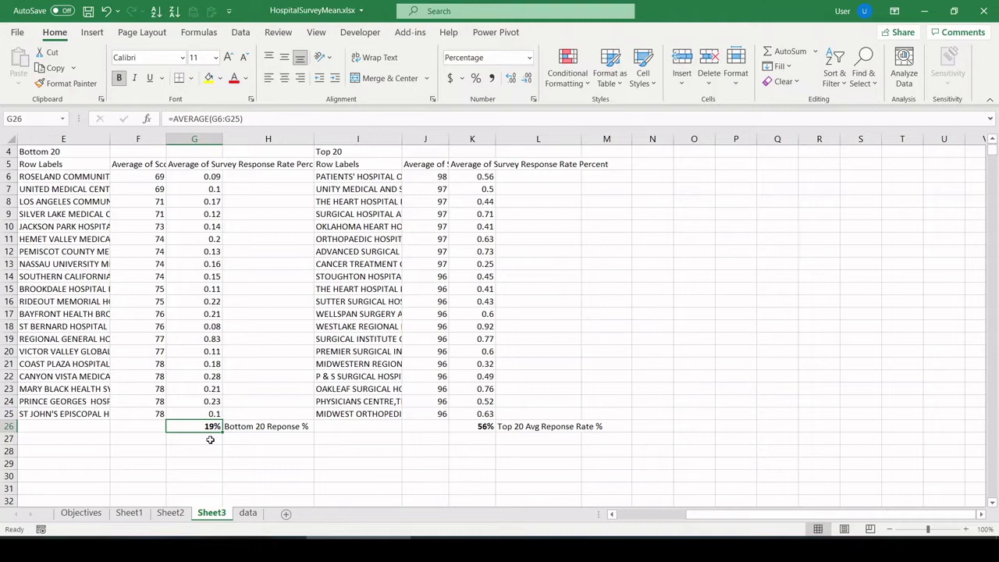
pyautogui.moveTo(141, 180)
pyautogui.mouseDown()
pyautogui.moveTo(70, 344)
pyautogui.moveTo(75, 412)
pyautogui.mouseUp()
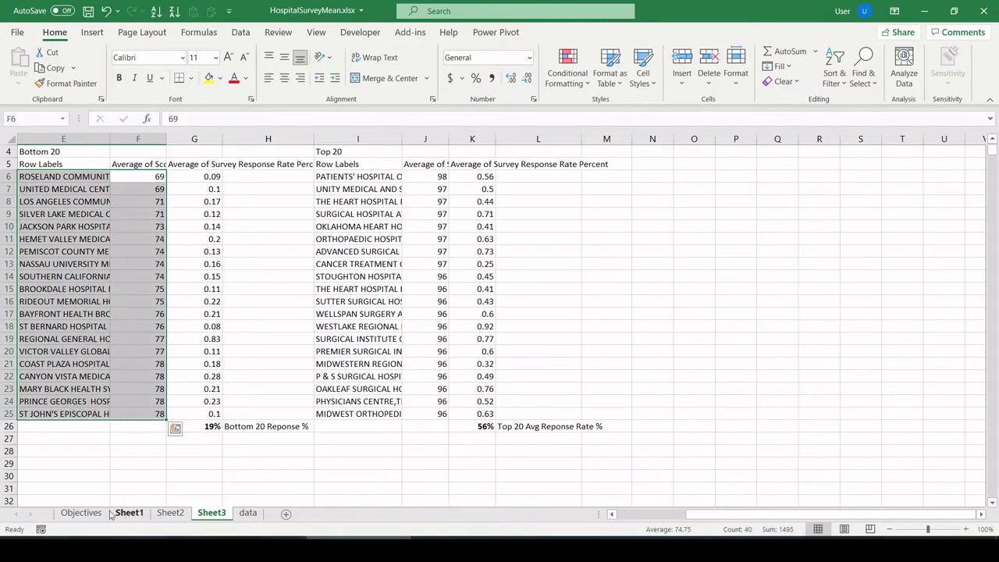
# Review objectives 3 and 4 on the Objectives sheet, covering response rate comparison and the link between quietness and overall rating
pyautogui.click(81, 513)
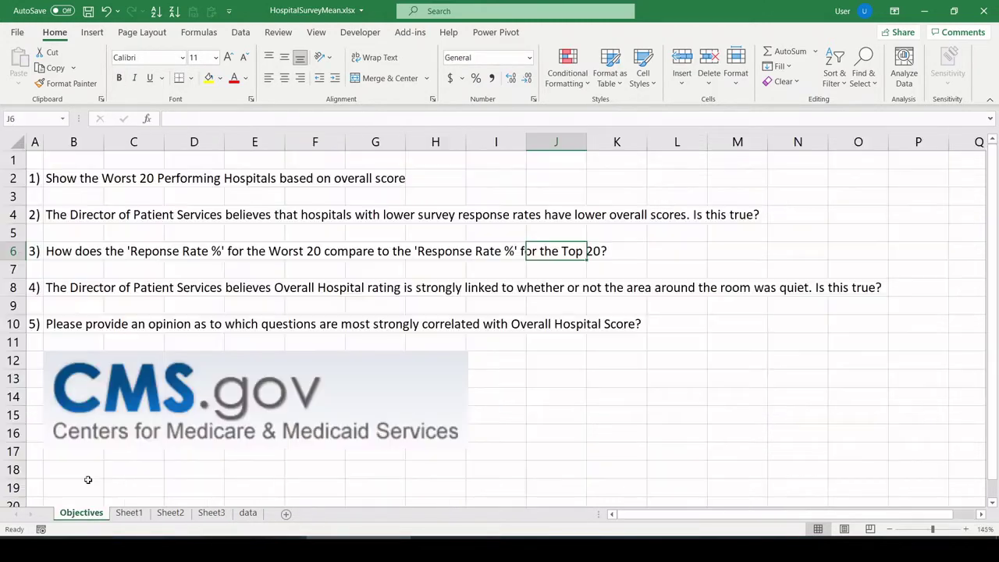
pyautogui.click(59, 246)
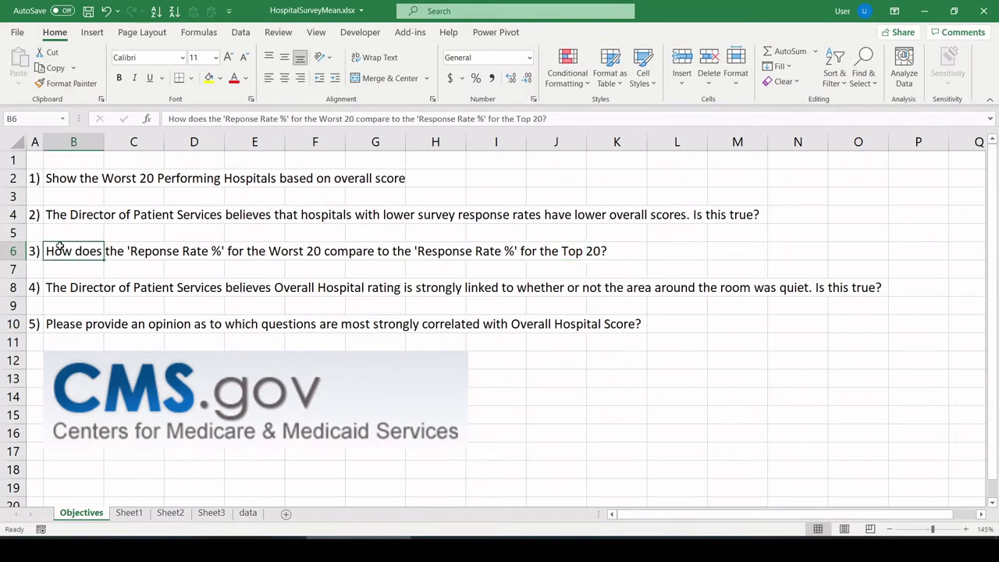
pyautogui.click(573, 250)
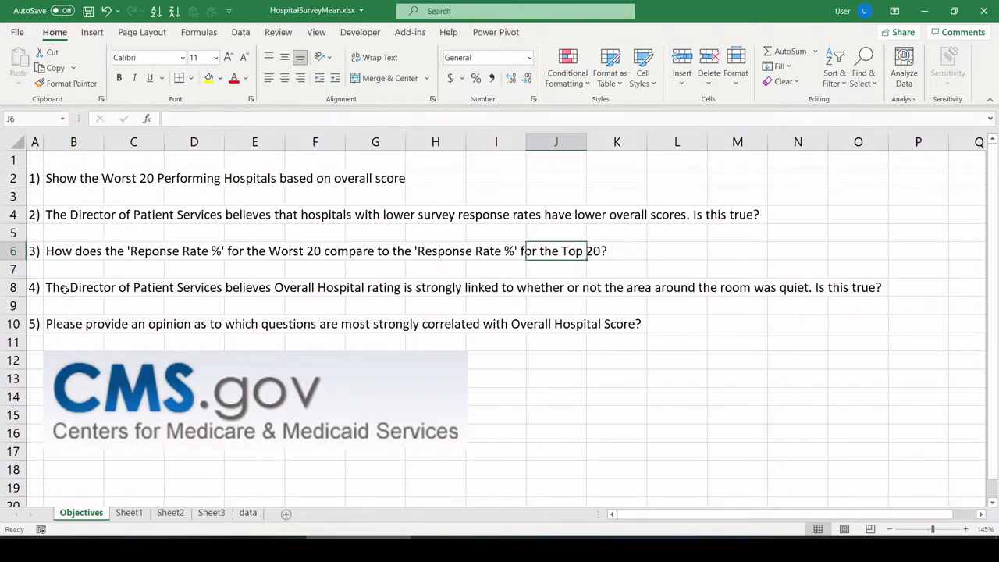
pyautogui.click(35, 289)
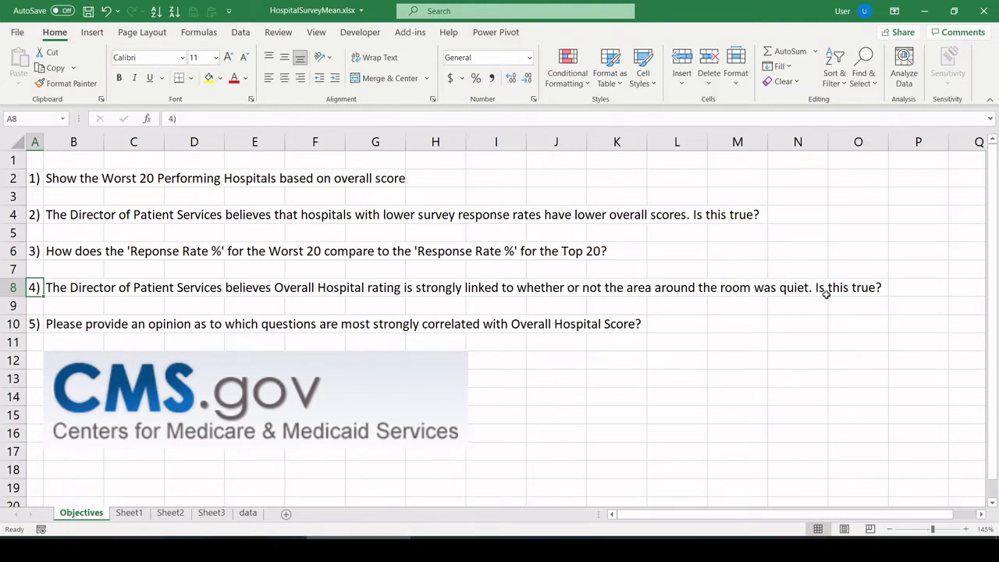
# Make the Quietness question in H10 and the Overall hospital rating question in H8 bold on the data sheet
pyautogui.click(211, 512)
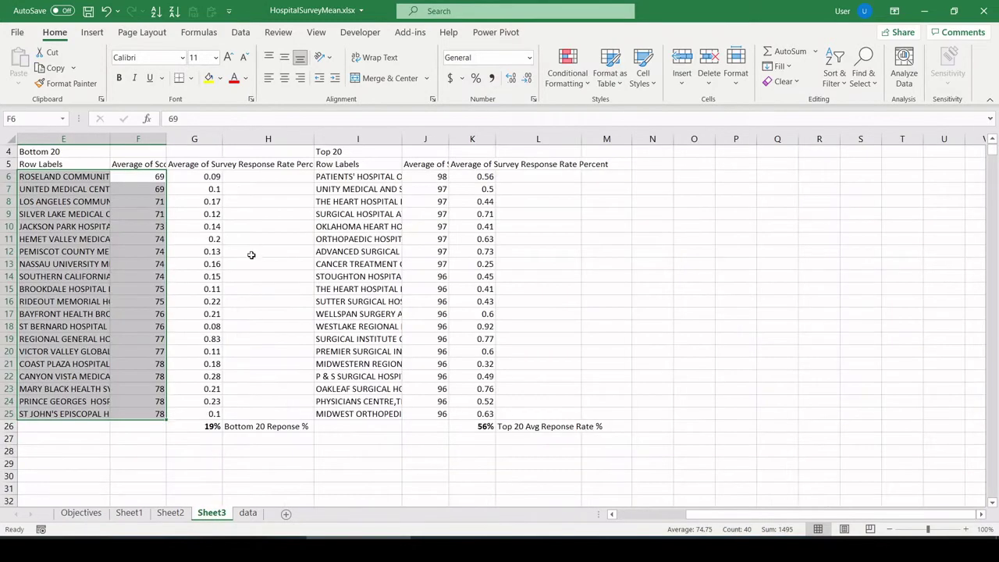
pyautogui.click(246, 513)
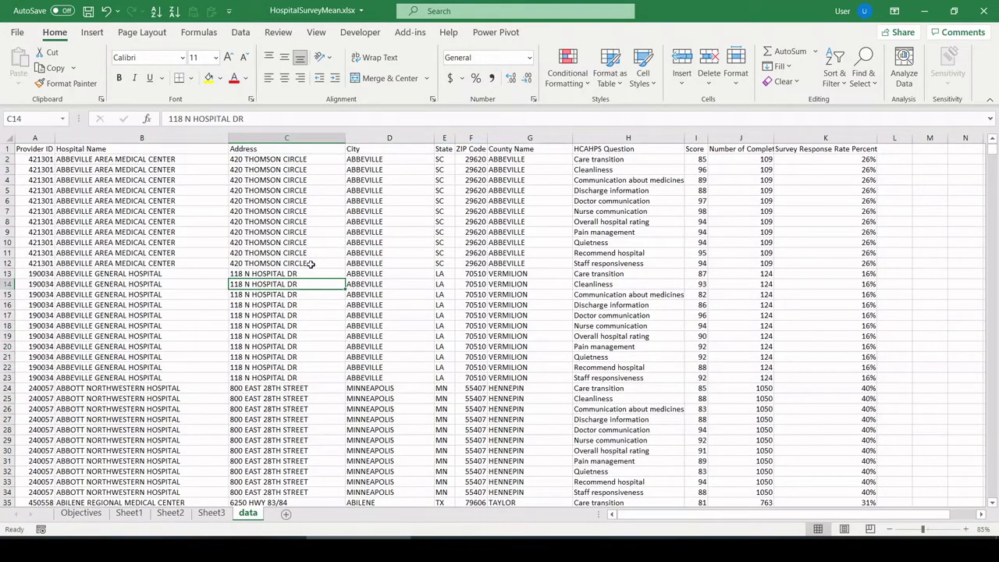
pyautogui.click(597, 244)
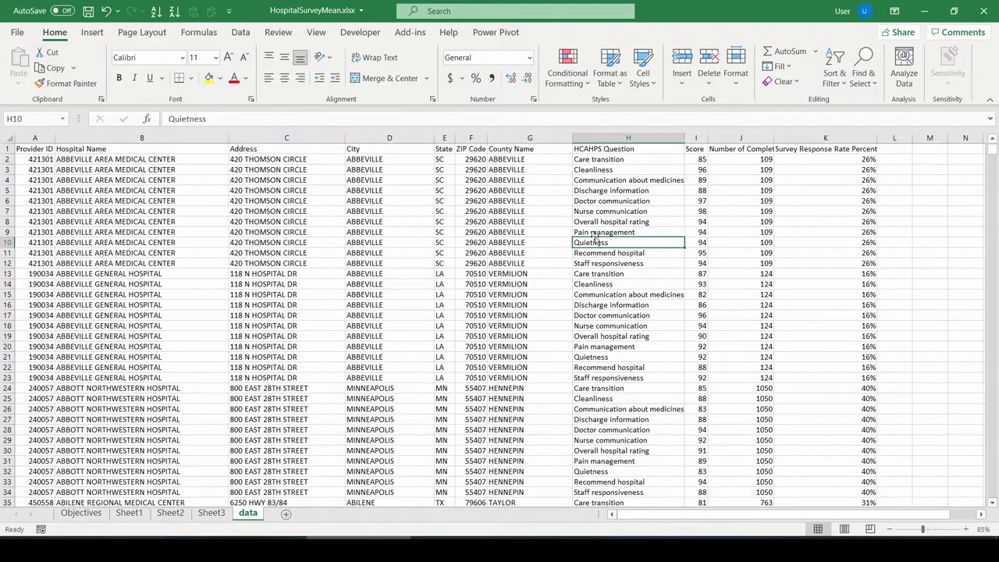
pyautogui.hotkey('ctrl', 'b')
pyautogui.click(610, 221)
pyautogui.hotkey('ctrl', 'b')
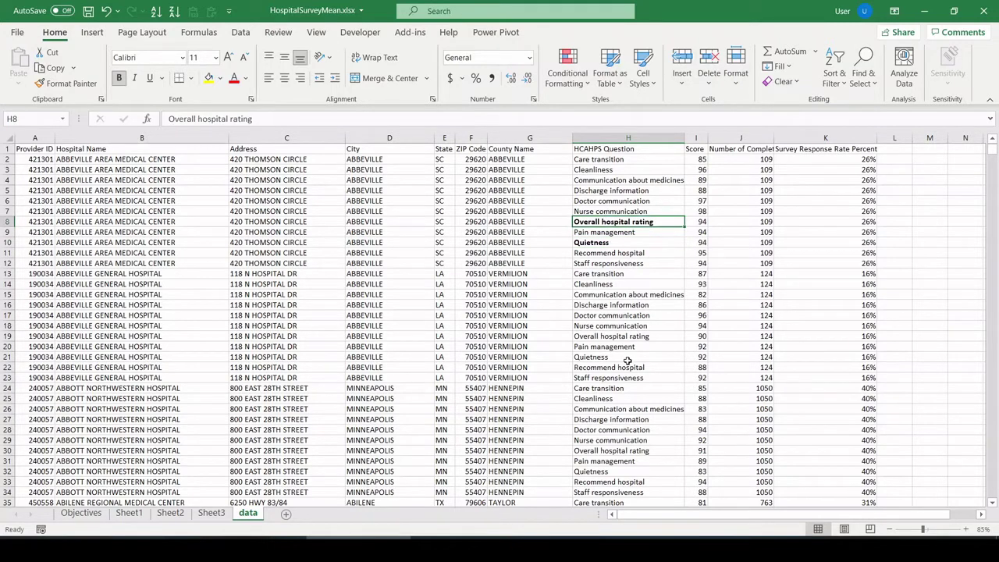
# Create a PivotTable on a new worksheet from the full survey table on the data sheet
pyautogui.click(35, 150)
pyautogui.hotkey('ctrl', 'shift', 'End')
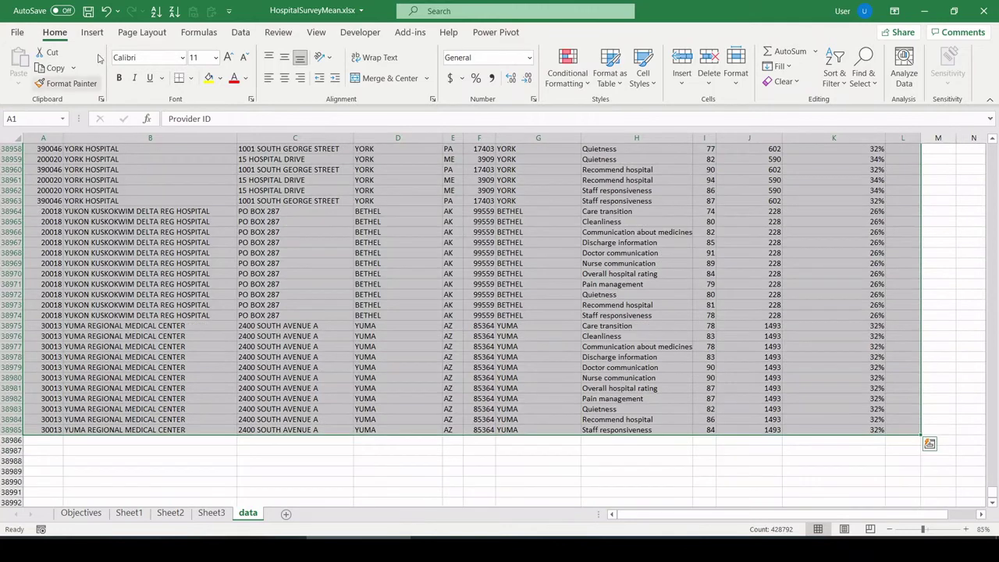
pyautogui.click(91, 32)
pyautogui.click(23, 62)
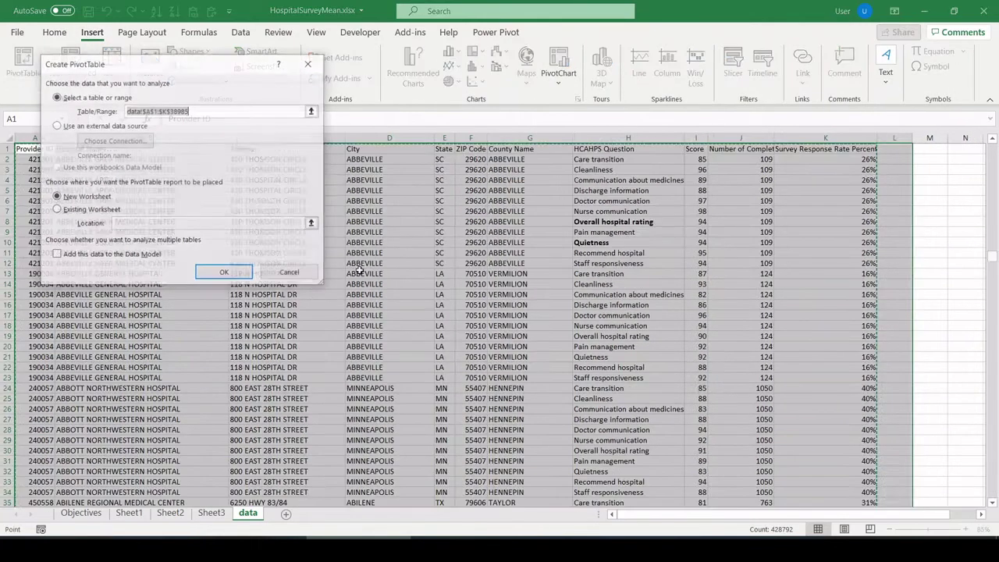
pyautogui.click(218, 270)
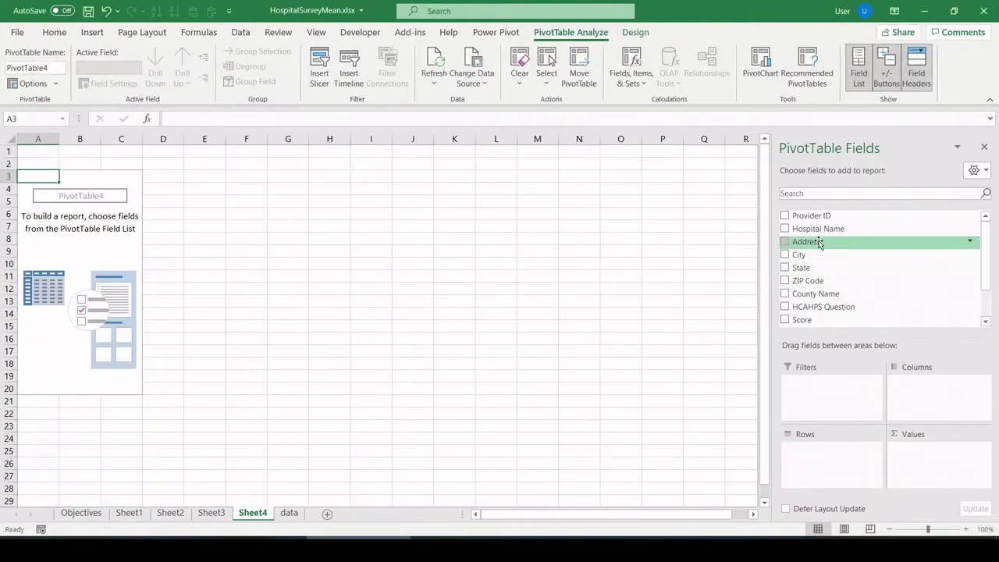
# Lay out the PivotTable with Hospital Name as rows, HCAHPS Question as columns and Score as values
pyautogui.moveTo(818, 228); pyautogui.dragTo(826, 469)
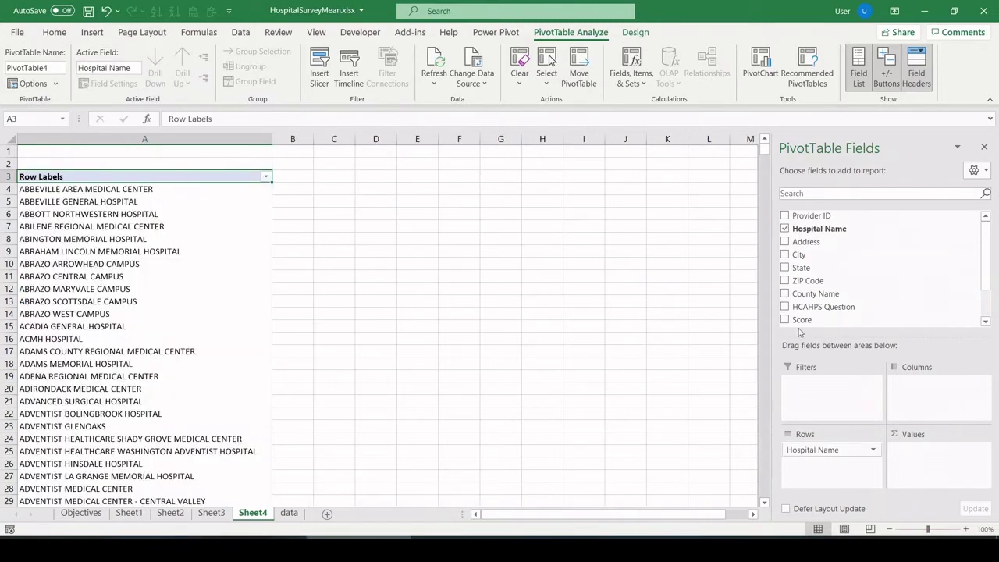
pyautogui.scroll(-2, 837, 279)
pyautogui.moveTo(823, 263); pyautogui.dragTo(922, 390)
pyautogui.moveTo(850, 278); pyautogui.dragTo(915, 460)
# Filter the question columns to Overall hospital rating and Quietness only, and remove the Grand Total column
pyautogui.click(339, 178)
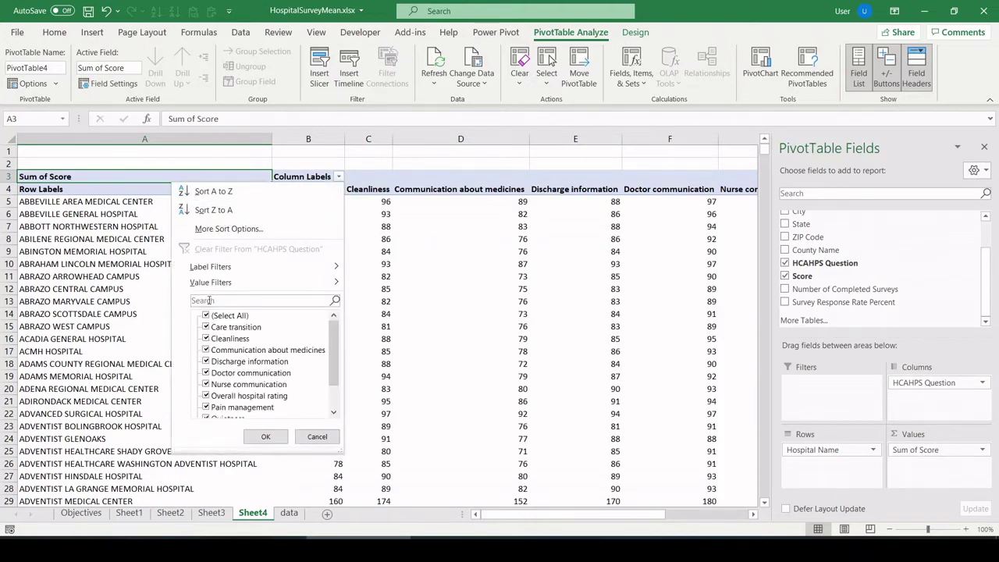
pyautogui.click(206, 315)
pyautogui.scroll(-1, 209, 373)
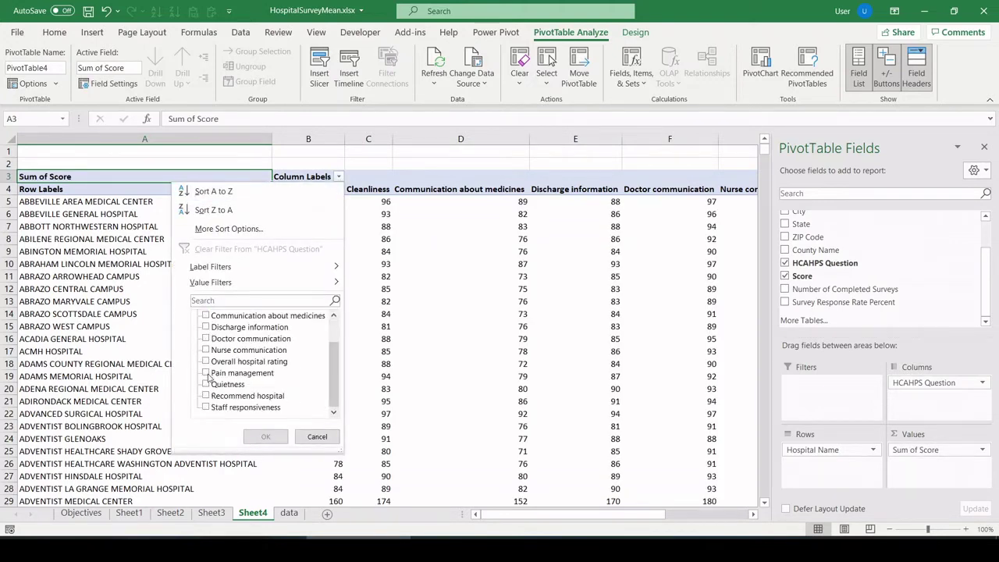
pyautogui.click(207, 384)
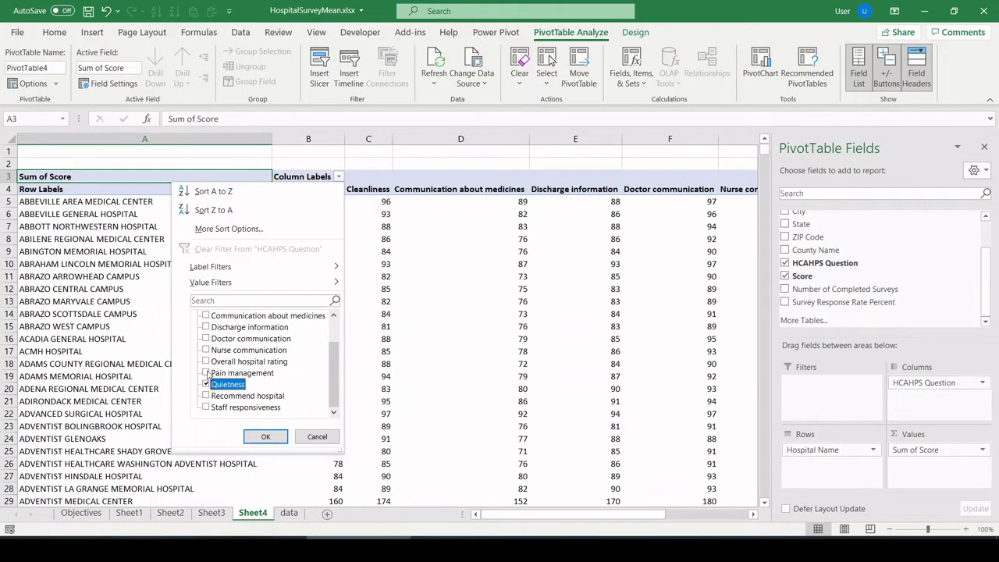
pyautogui.click(206, 361)
pyautogui.click(266, 436)
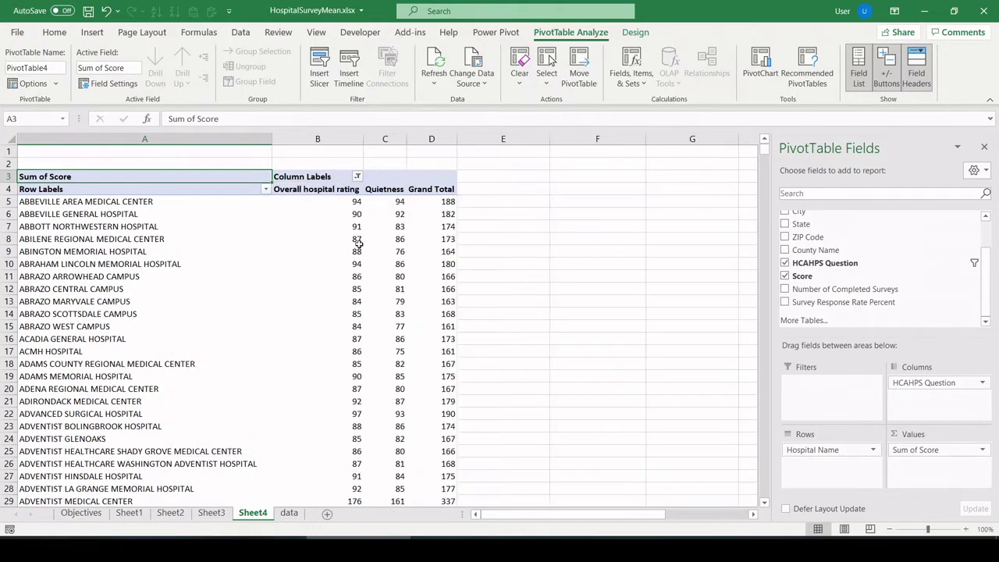
pyautogui.rightClick(412, 189)
pyautogui.click(456, 280)
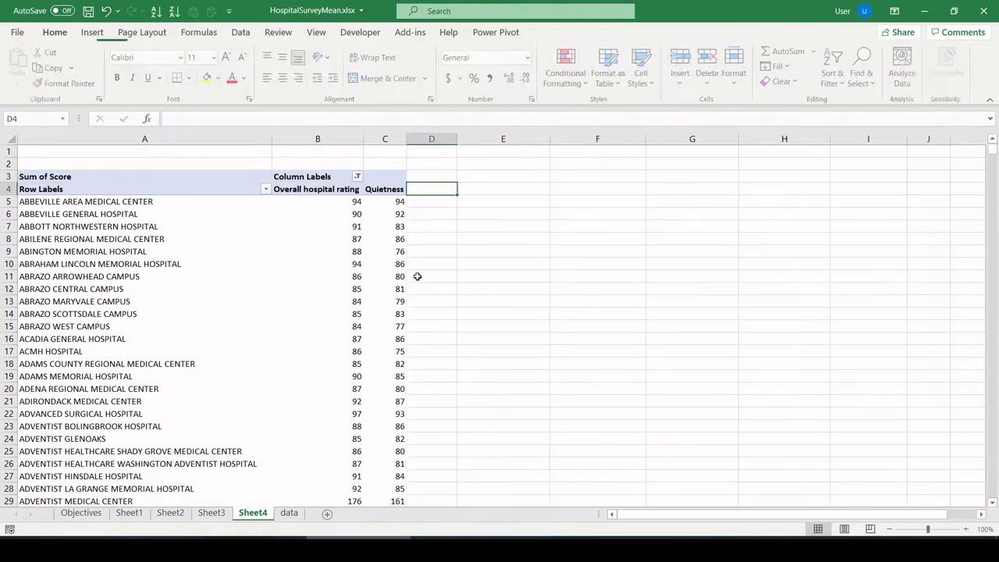
# Copy the PivotTable's hospital names and two score columns in A4:C3397, leaving out the Grand Total row
pyautogui.click(385, 254)
pyautogui.click(333, 212)
pyautogui.press('Up')
pyautogui.press('Up')
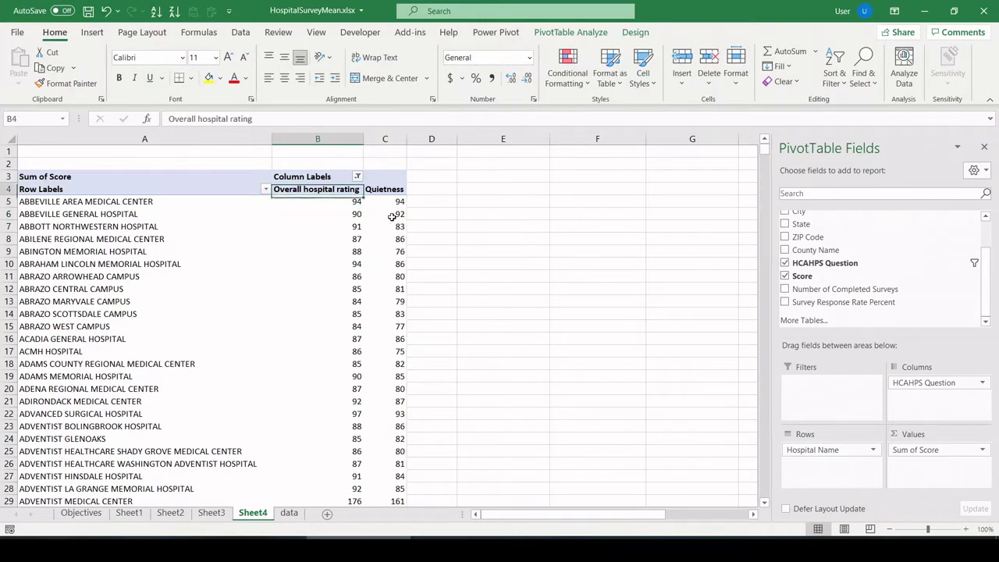
pyautogui.press('Left')
pyautogui.hotkey('shift', 'Right')
pyautogui.hotkey('shift', 'Right')
pyautogui.hotkey('ctrl', 'shift', 'Down')
pyautogui.hotkey('shift', 'Up')
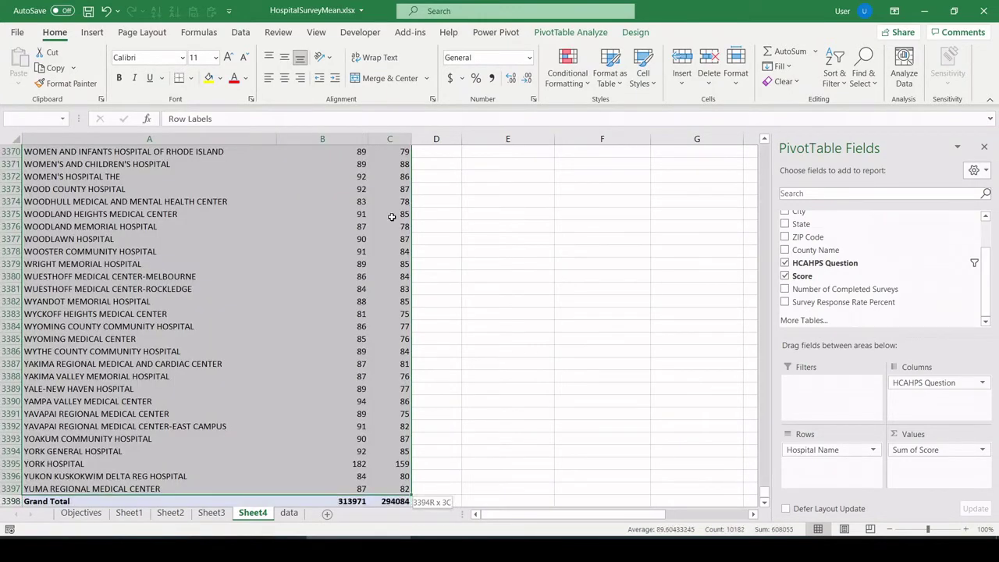
pyautogui.hotkey('ctrl', 'c')
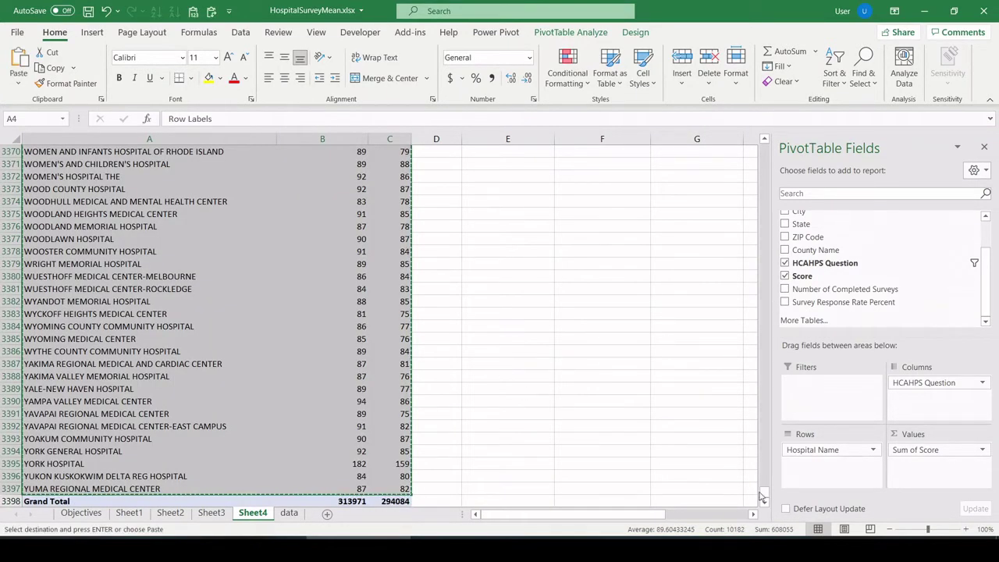
# Paste the copied hospital scores as values starting at E4
pyautogui.moveTo(764, 493); pyautogui.dragTo(764, 145)
pyautogui.click(476, 191)
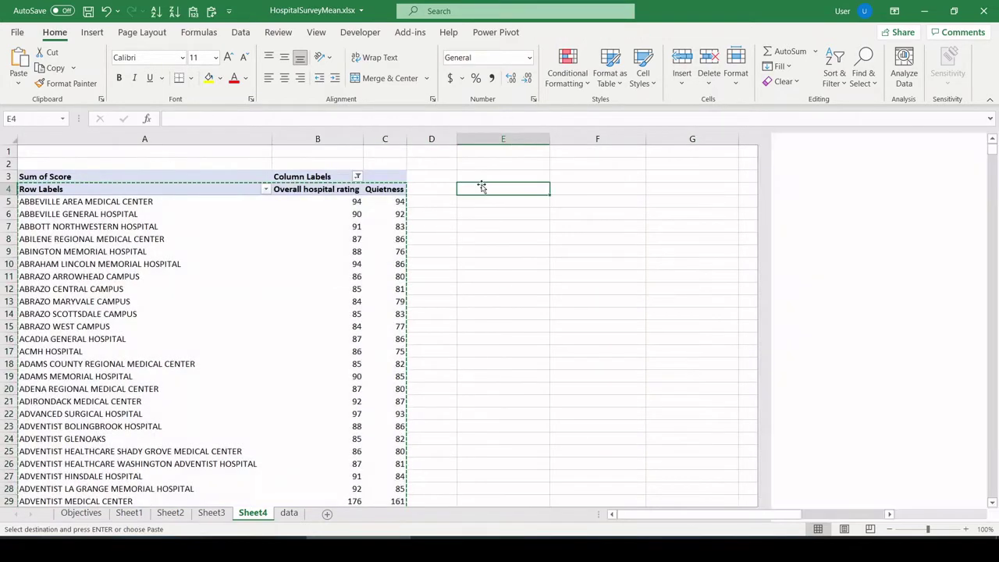
pyautogui.click(199, 13)
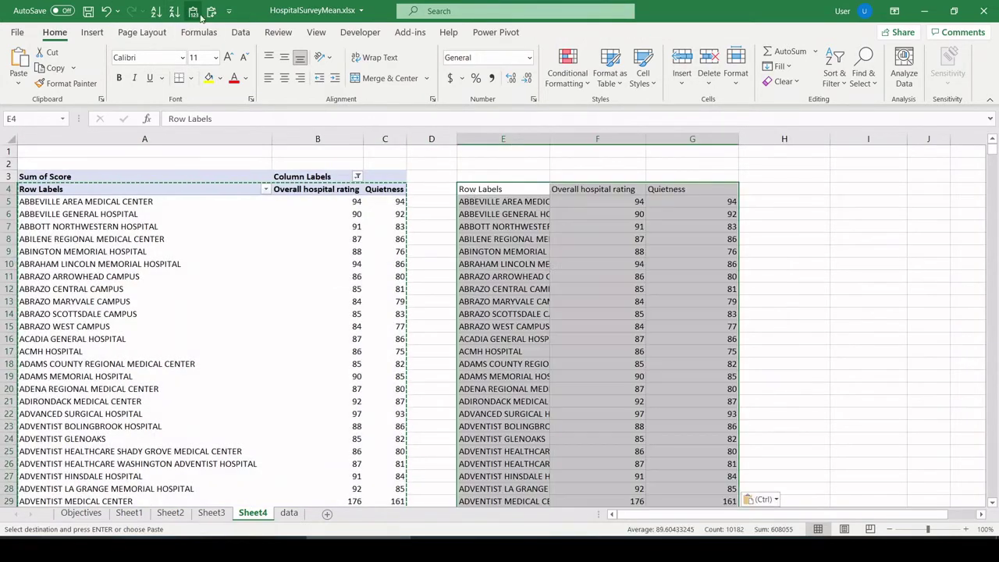
# Try plotting the pasted Overall hospital rating and Quietness scores in F4:G3397 as a scatter chart, and delete the chart
pyautogui.click(576, 201)
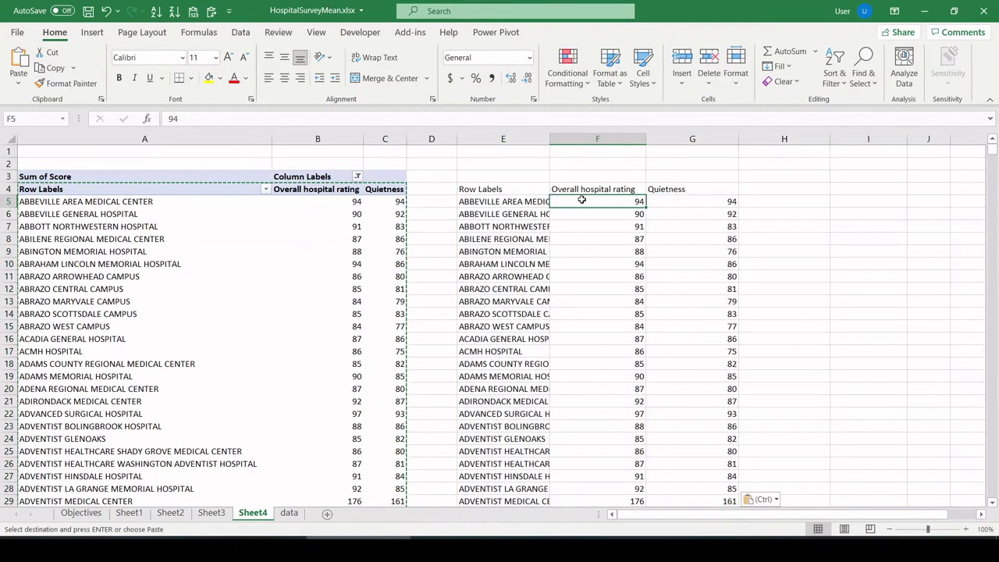
pyautogui.moveTo(593, 191); pyautogui.dragTo(658, 232)
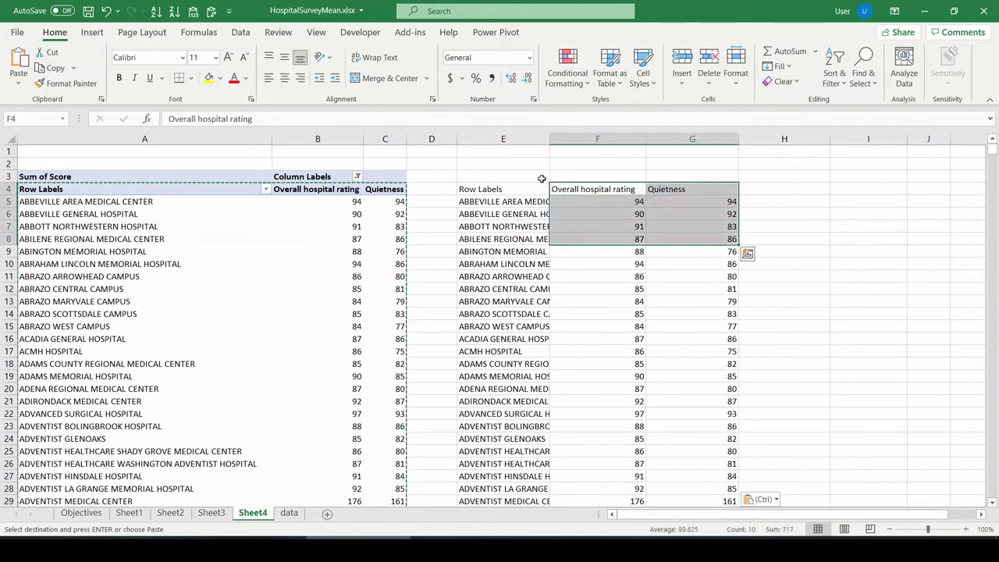
pyautogui.hotkey('ctrl', 'shift', 'Down')
pyautogui.scroll(-3, 605, 274)
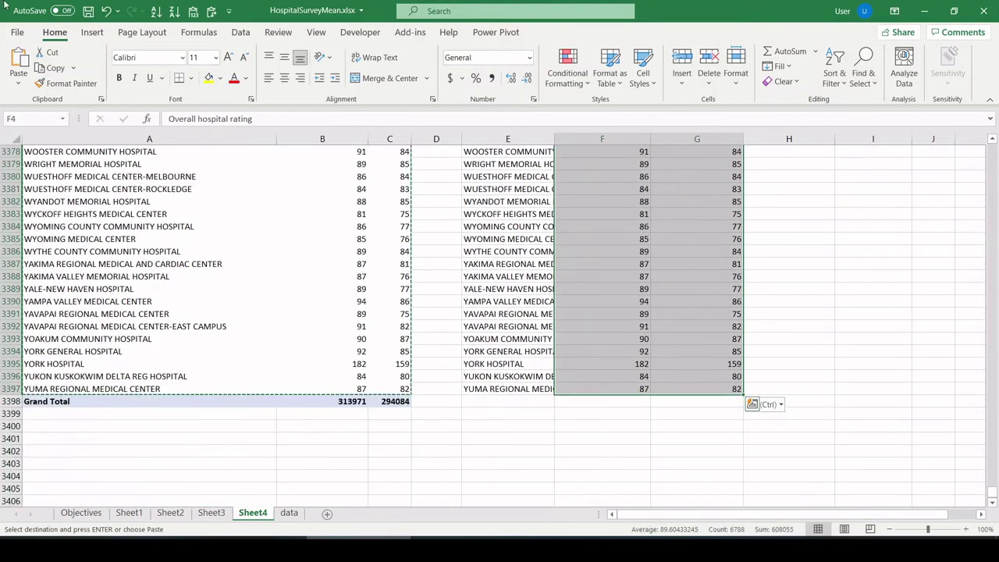
pyautogui.click(91, 32)
pyautogui.click(471, 82)
pyautogui.click(484, 127)
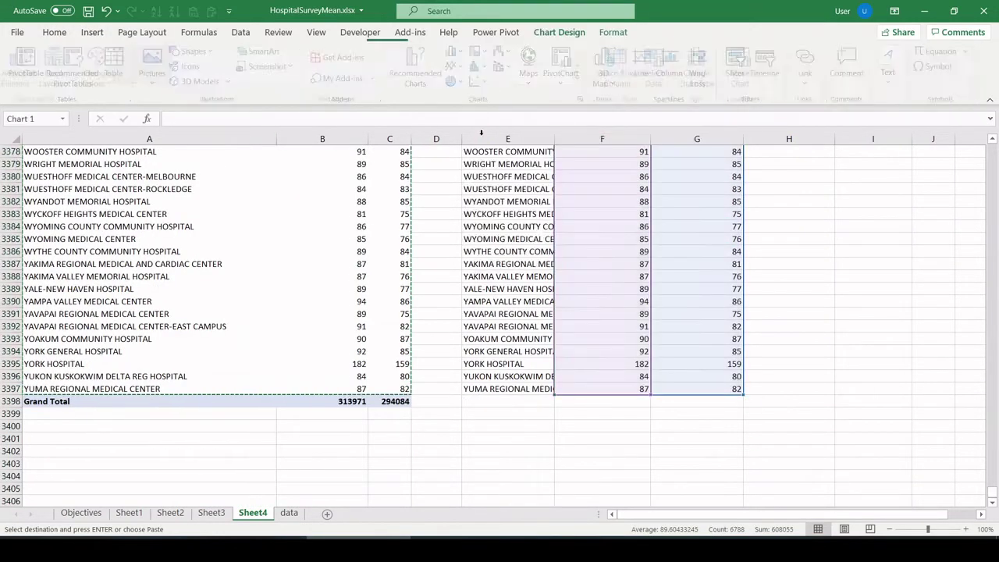
pyautogui.moveTo(598, 250); pyautogui.dragTo(650, 205)
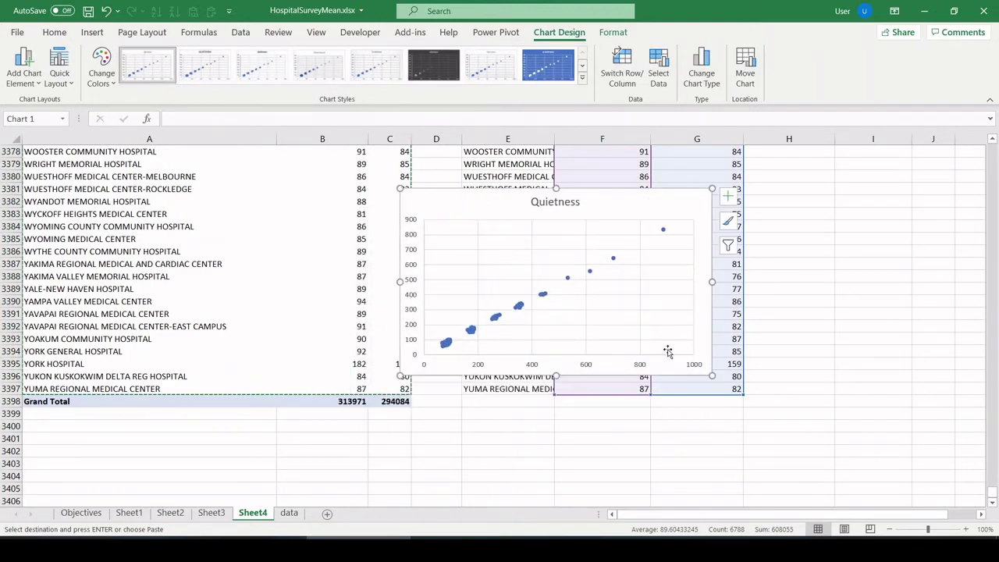
pyautogui.moveTo(709, 375); pyautogui.dragTo(728, 396)
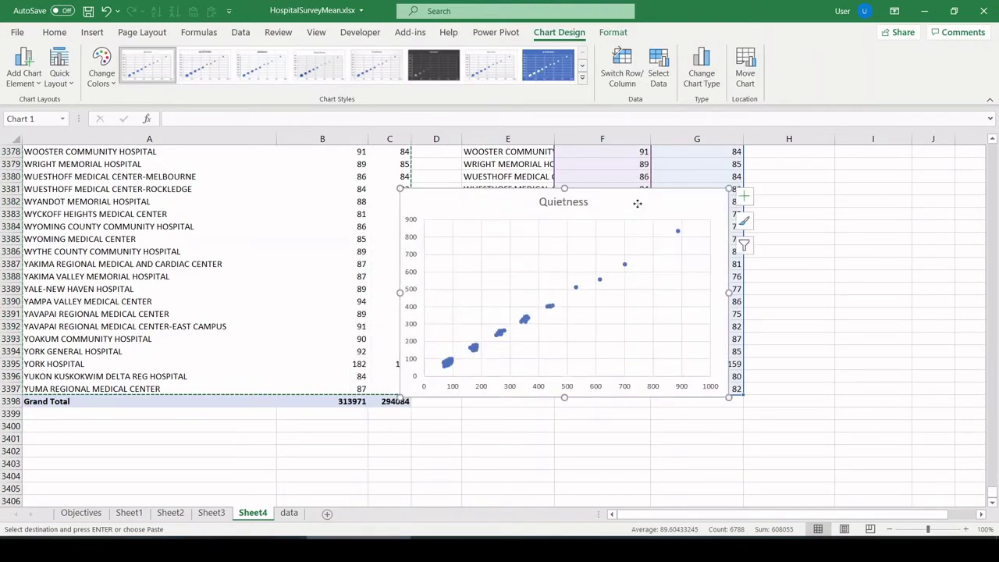
pyautogui.press('Delete')
# Change the PivotTable's Score value field to summarize by Average
pyautogui.click(328, 238)
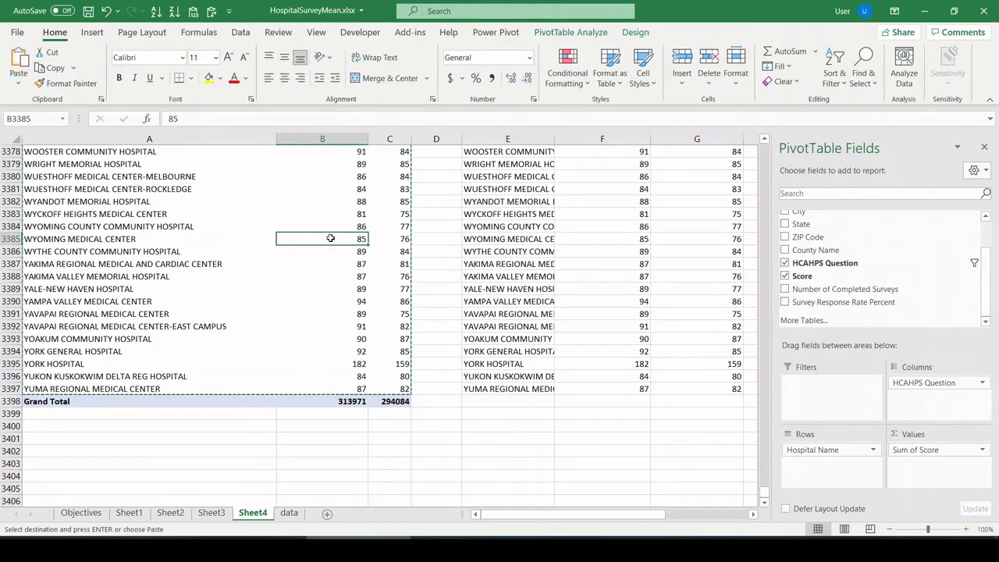
pyautogui.click(982, 450)
pyautogui.click(921, 438)
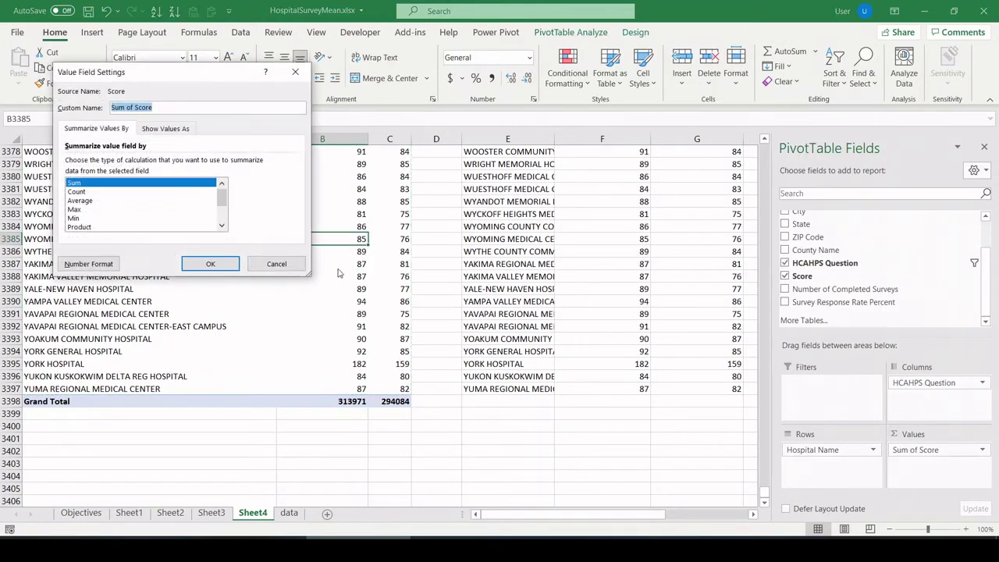
pyautogui.click(80, 201)
pyautogui.click(210, 264)
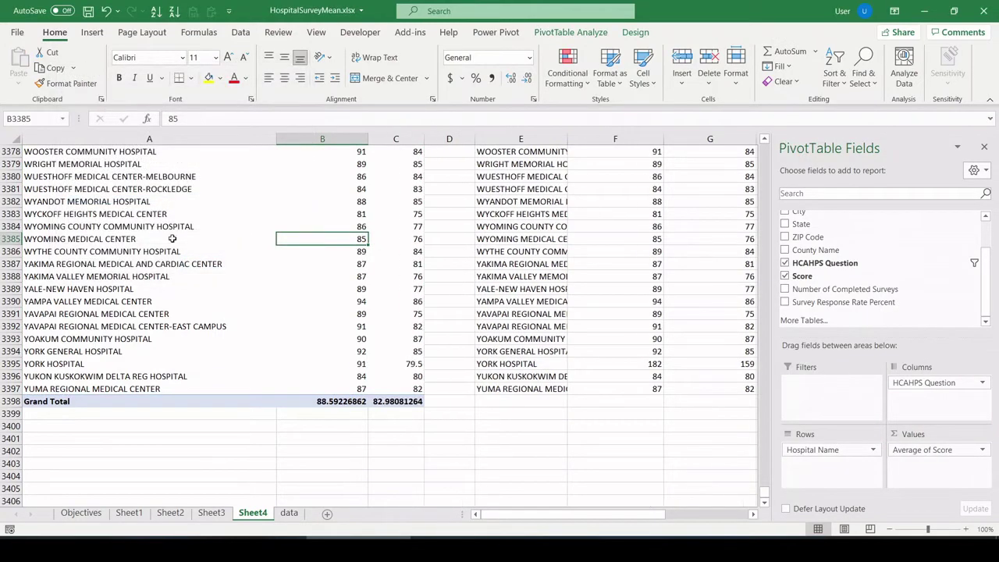
# Copy the PivotTable's hospital names and two averaged score columns in A4:C3397, excluding the Grand Total row
pyautogui.click(333, 314)
pyautogui.hotkey('ctrl', 'Up')
pyautogui.press('Down')
pyautogui.press('Left')
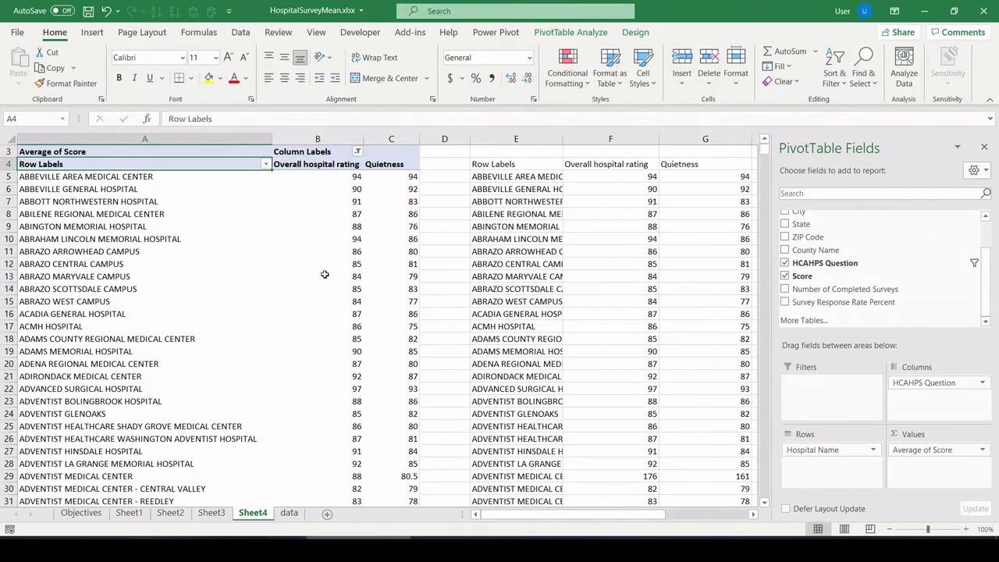
pyautogui.hotkey('shift', 'Right')
pyautogui.hotkey('shift', 'Right')
pyautogui.hotkey('ctrl', 'shift', 'Down')
pyautogui.hotkey('shift', 'Up')
pyautogui.hotkey('ctrl', 'c')
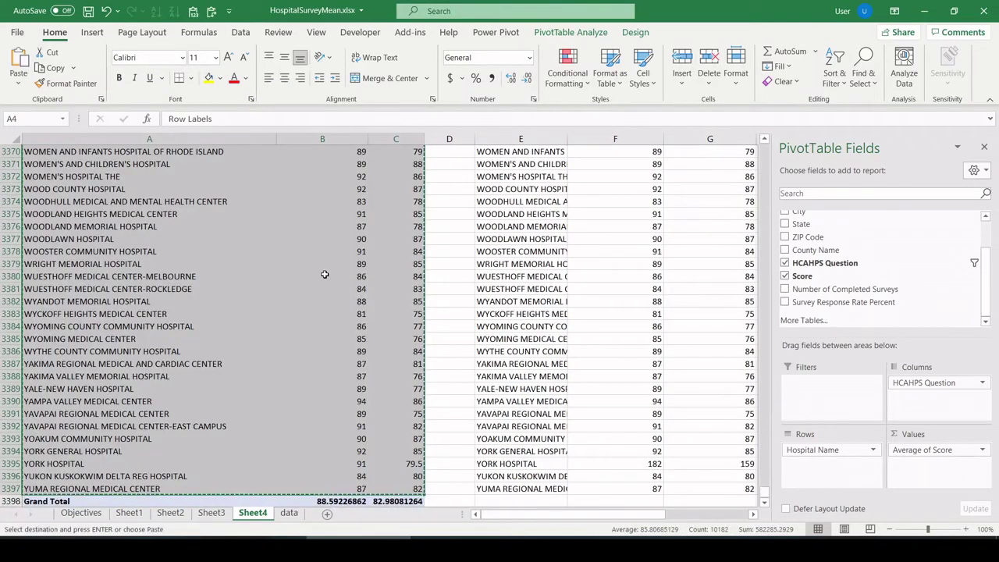
# Paste the averaged scores as values at E4, overwriting the earlier pasted copy
pyautogui.moveTo(765, 494); pyautogui.dragTo(717, 49)
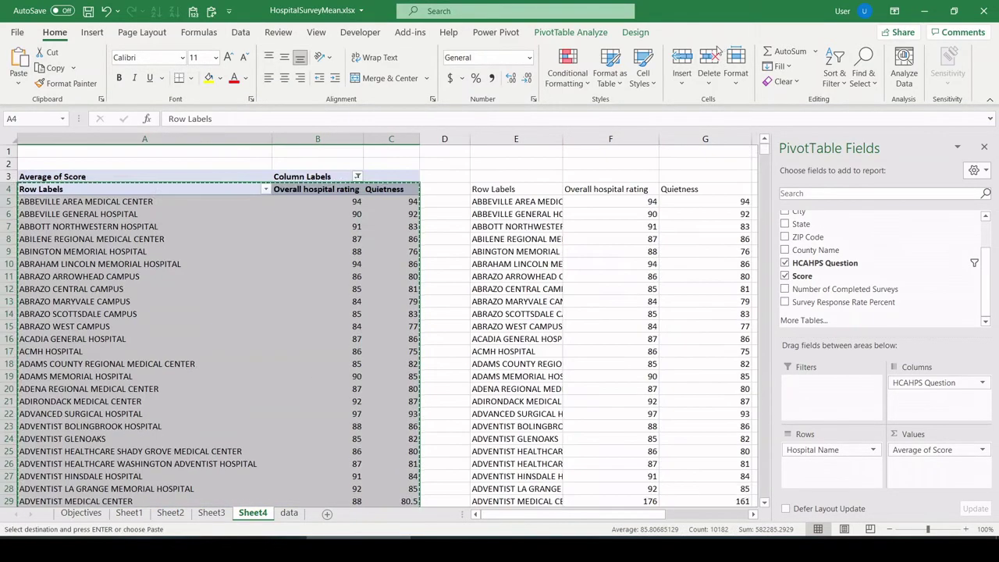
pyautogui.click(505, 193)
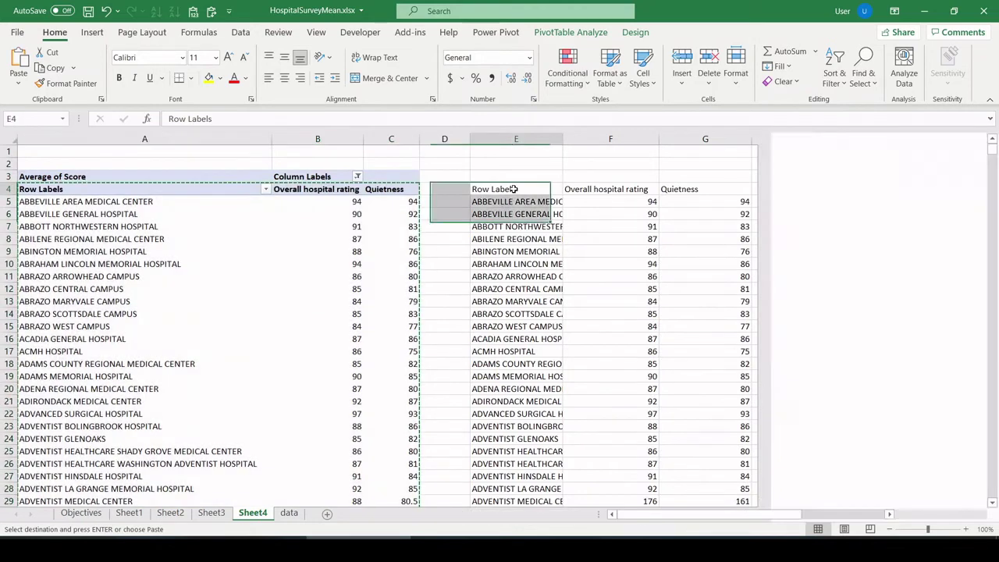
pyautogui.click(194, 12)
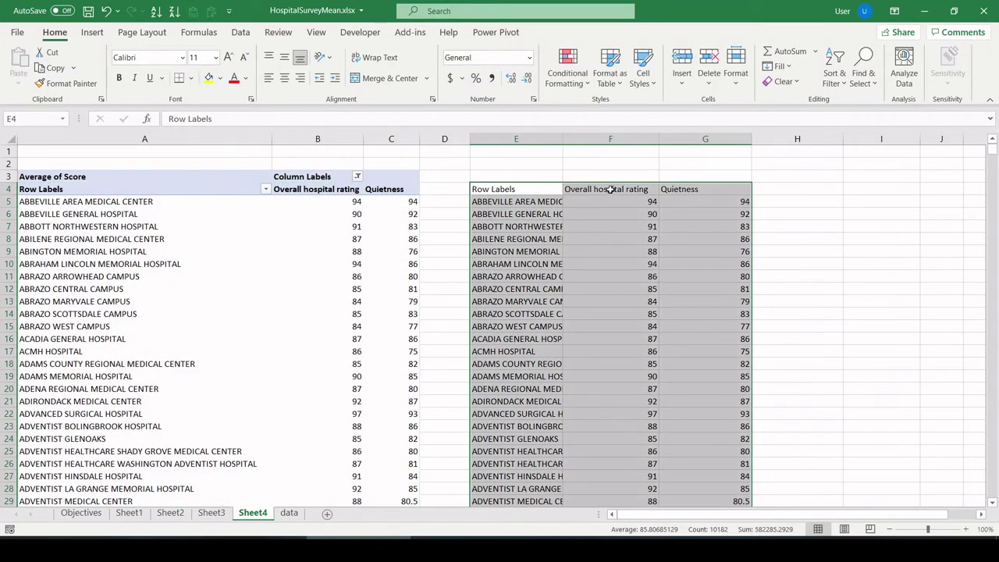
# Plot the Overall hospital rating and Quietness values in F4:G3397 as a scatter chart, and enlarge the chart
pyautogui.moveTo(610, 189); pyautogui.dragTo(683, 257)
pyautogui.hotkey('ctrl', 'shift', 'Down')
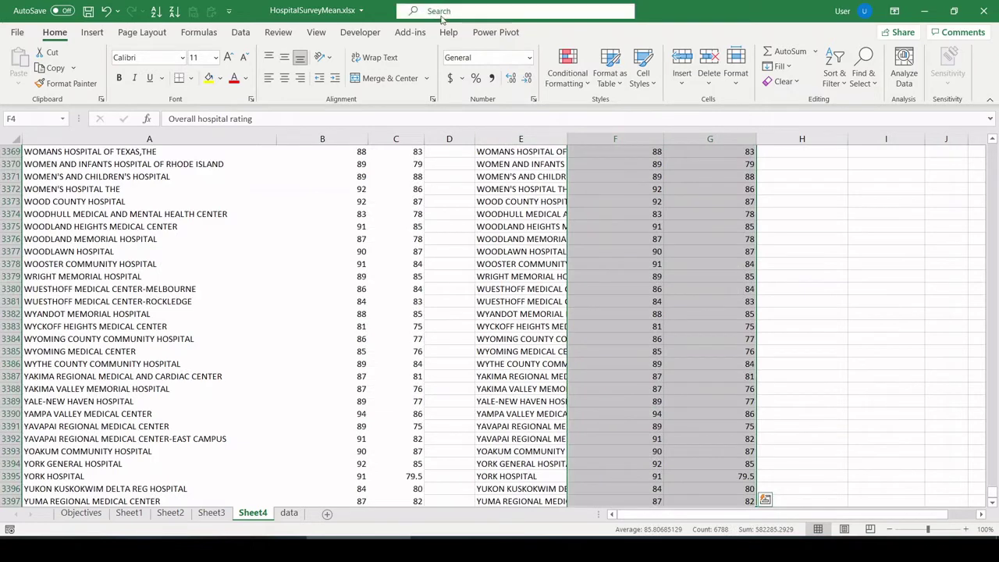
pyautogui.click(91, 32)
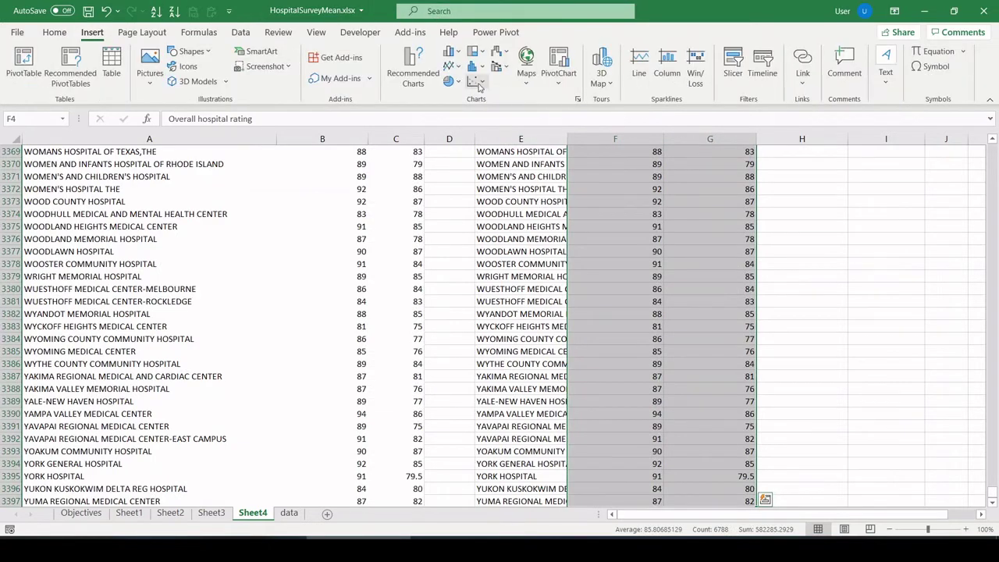
pyautogui.click(472, 82)
pyautogui.click(484, 127)
pyautogui.moveTo(601, 263); pyautogui.dragTo(527, 215)
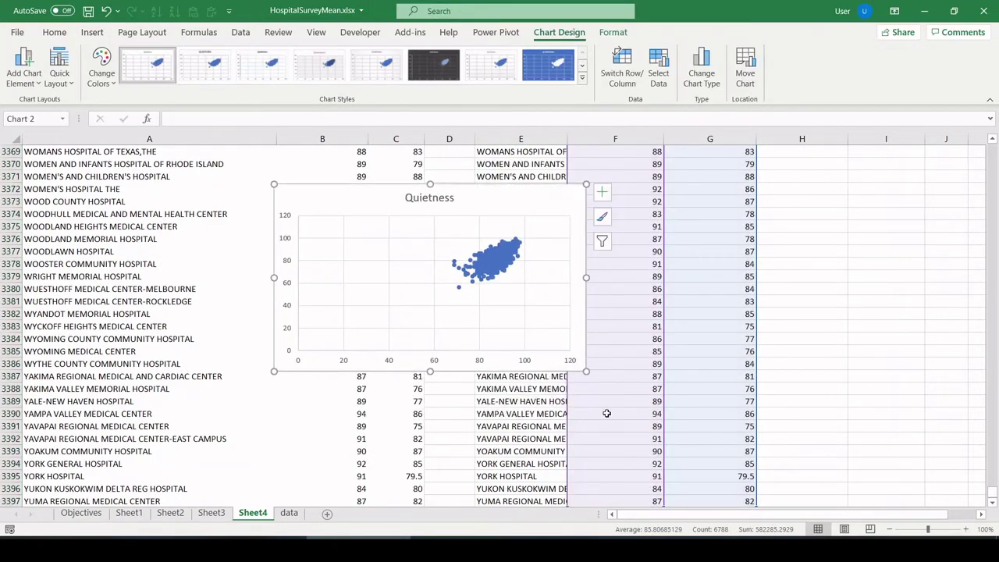
pyautogui.moveTo(586, 373); pyautogui.dragTo(749, 484)
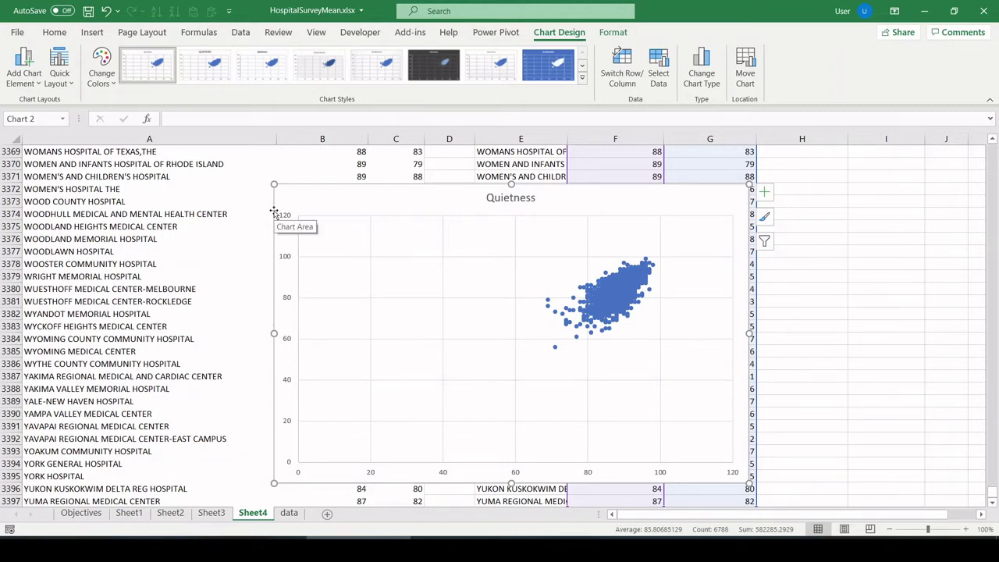
# Set the minimum bound of the scatter chart's horizontal axis to 50
pyautogui.rightClick(520, 474)
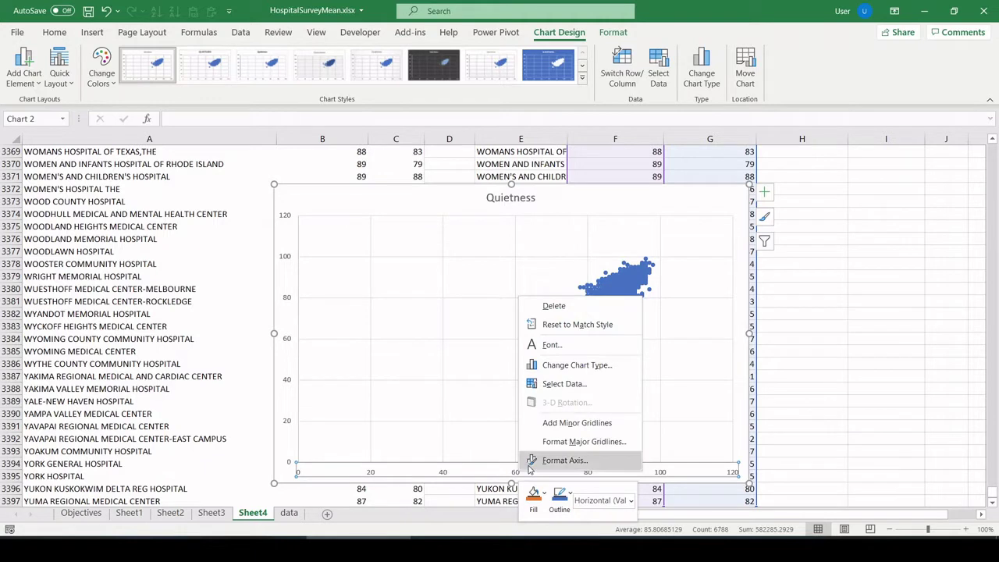
pyautogui.click(533, 520)
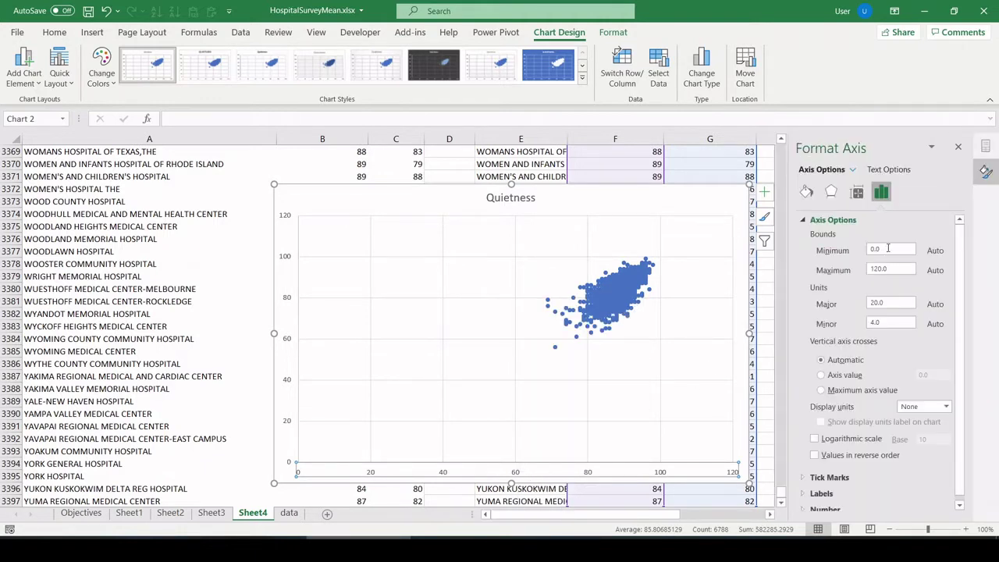
pyautogui.doubleClick(888, 248)
pyautogui.write('50')
pyautogui.click(451, 198)
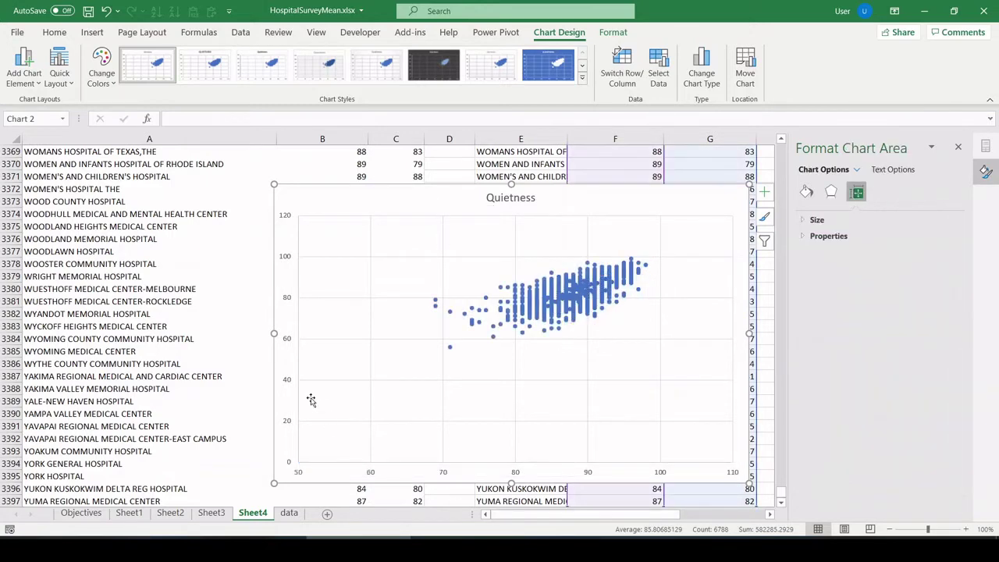
# Set the minimum bound of the scatter chart's vertical axis to 50, and close the formatting options
pyautogui.rightClick(293, 431)
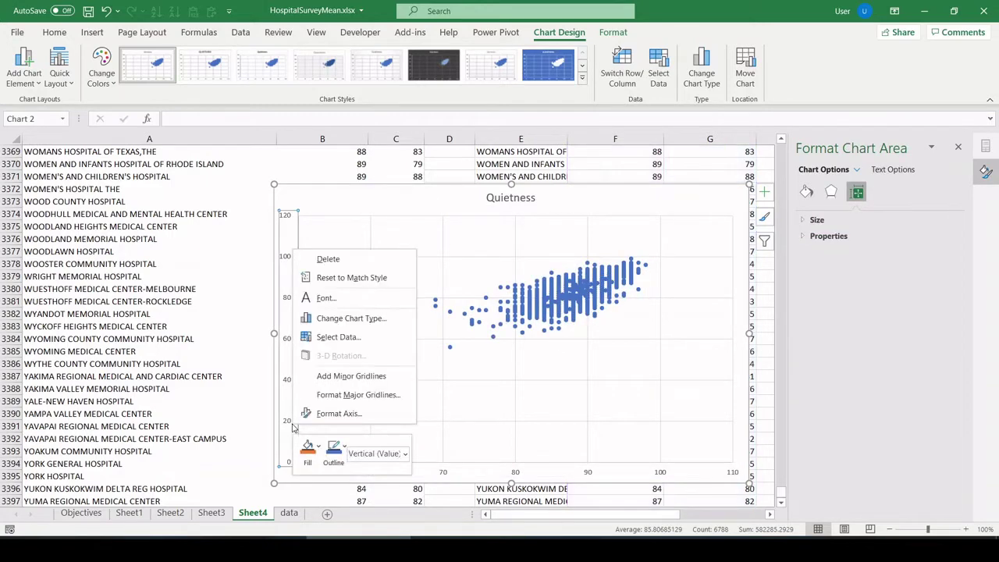
pyautogui.click(344, 415)
pyautogui.doubleClick(890, 250)
pyautogui.write('50')
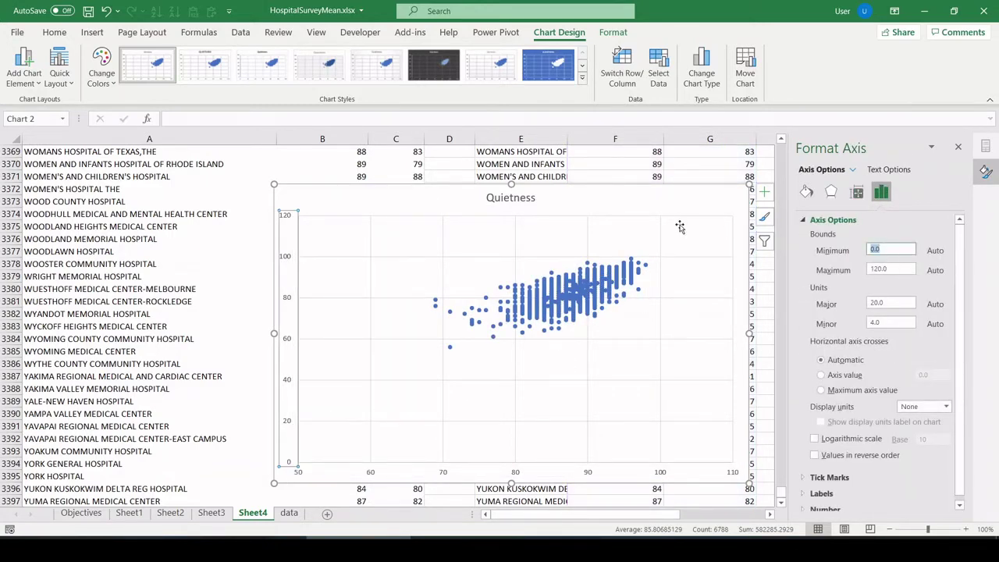
pyautogui.click(265, 326)
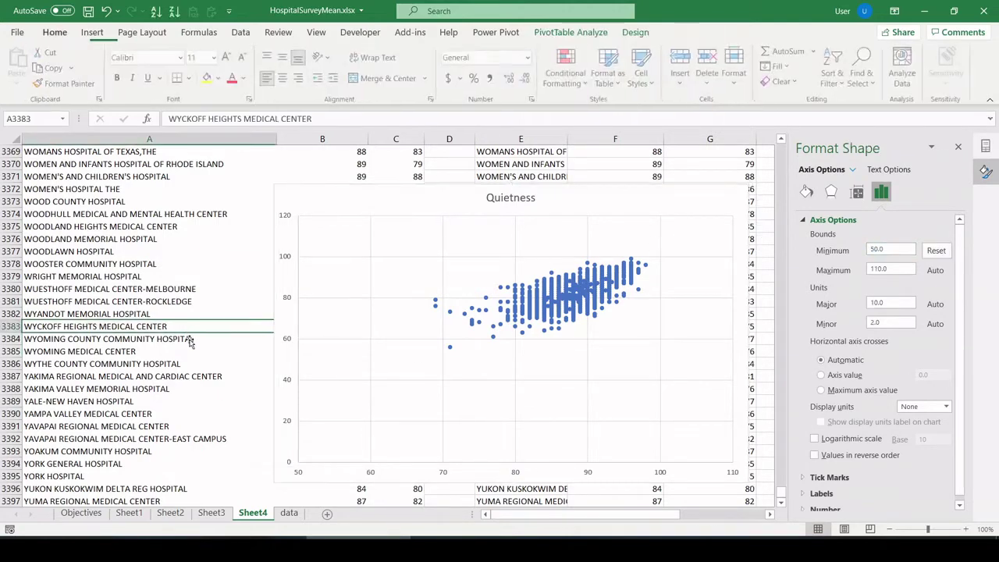
pyautogui.click(593, 162)
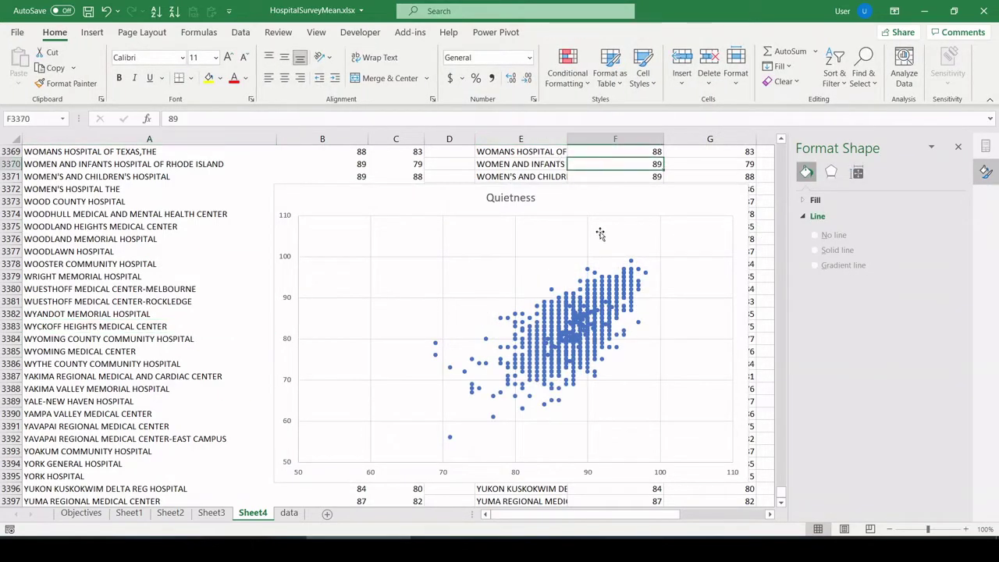
pyautogui.click(957, 148)
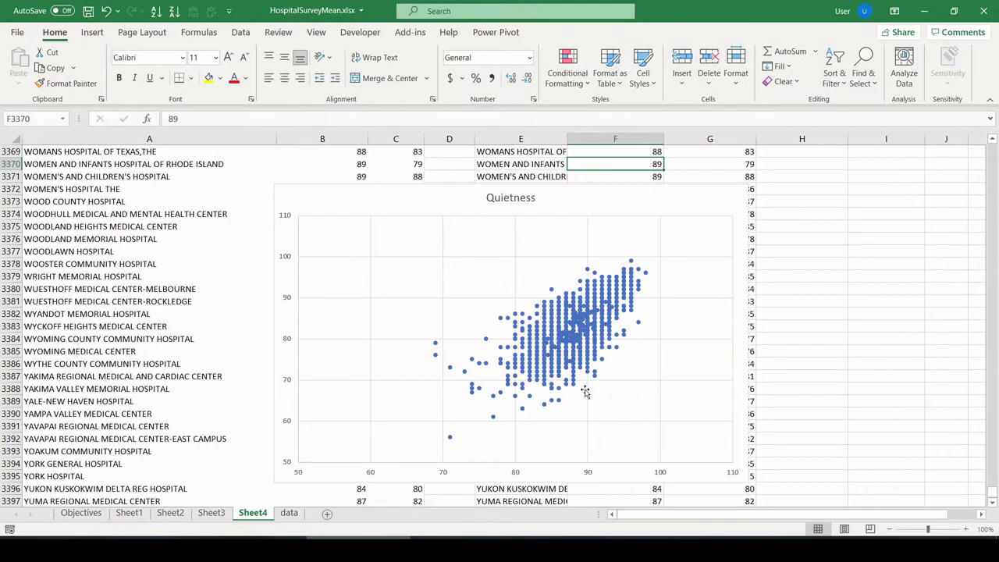
# Add a linear trendline to the Quietness data points in the scatter chart
pyautogui.rightClick(554, 363)
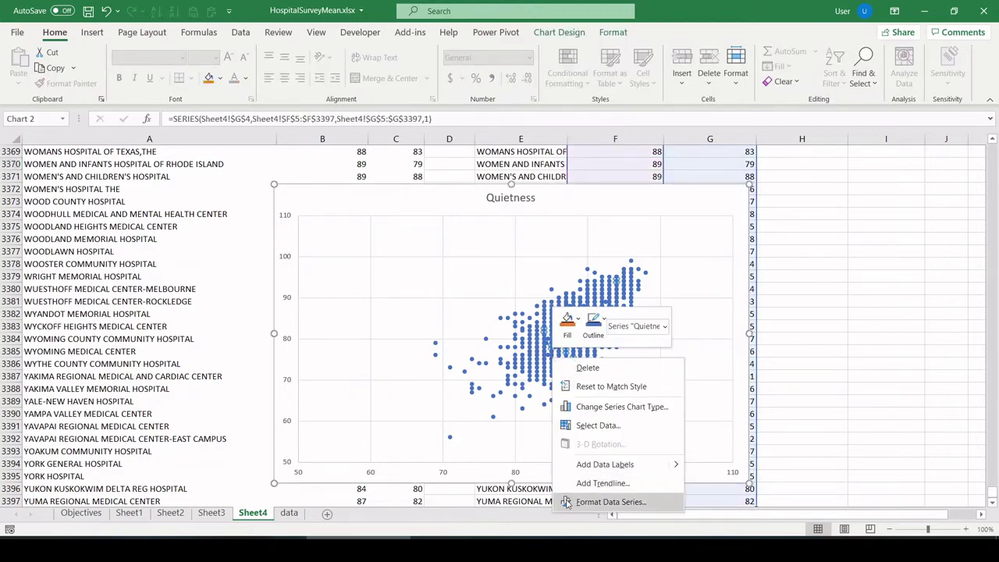
pyautogui.click(605, 491)
pyautogui.click(957, 146)
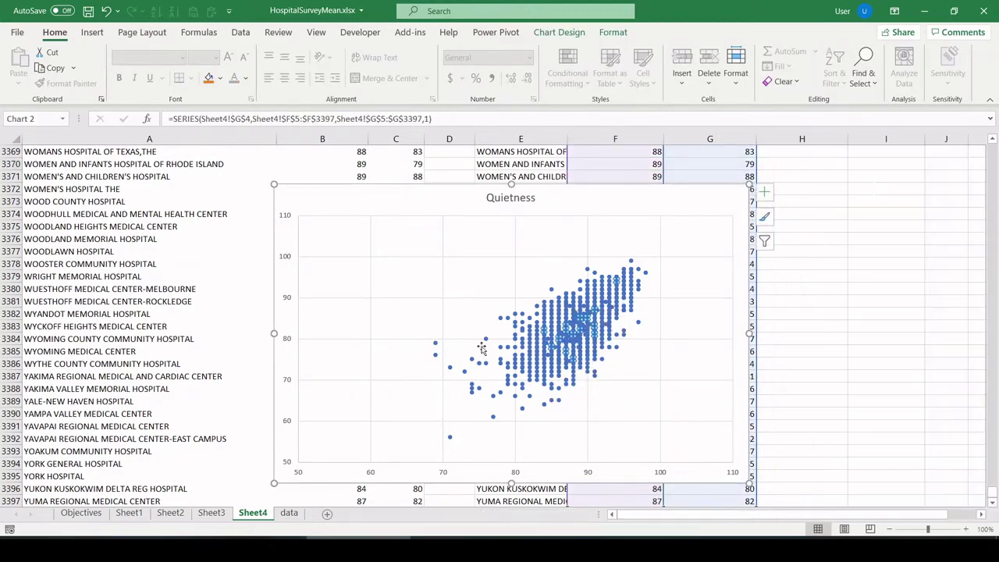
pyautogui.rightClick(507, 366)
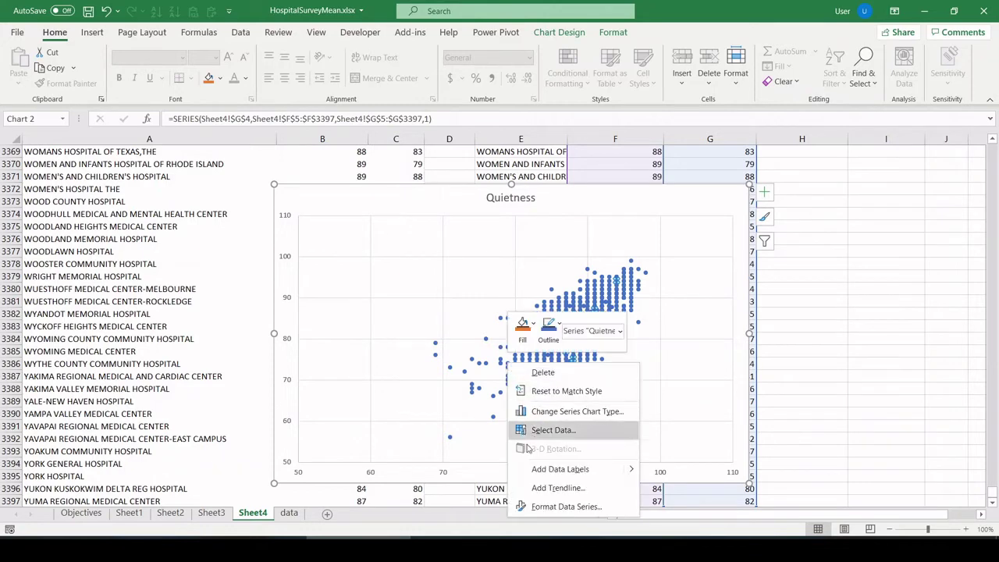
pyautogui.click(557, 488)
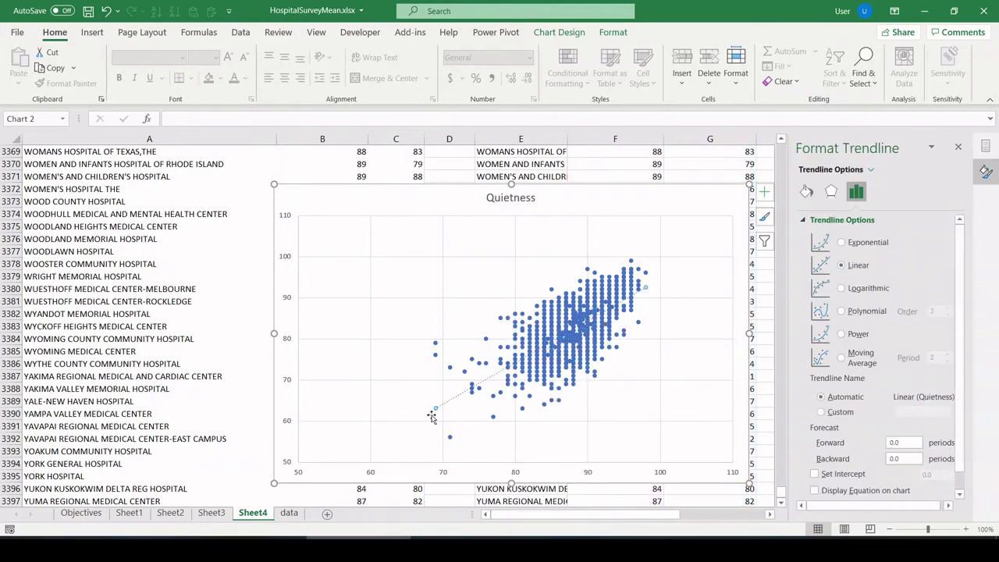
pyautogui.click(425, 209)
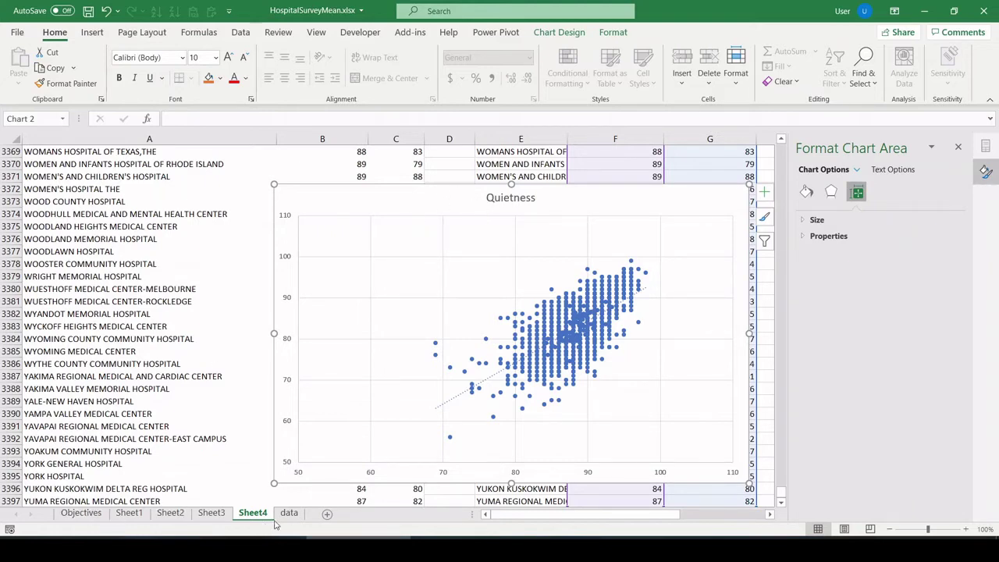
# Review objectives 4 and 5 on the Objectives sheet
pyautogui.click(81, 513)
pyautogui.click(64, 287)
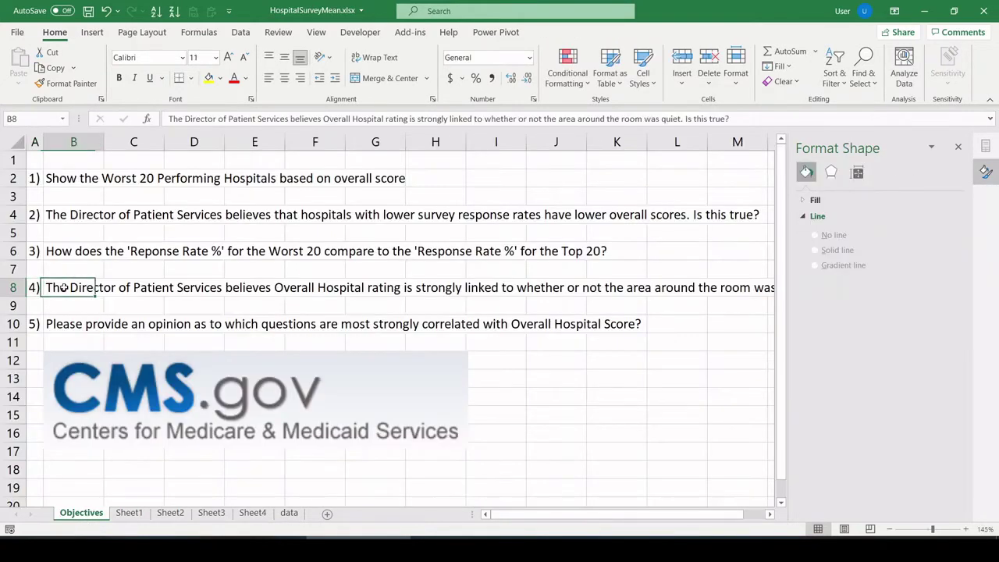
pyautogui.moveTo(64, 288); pyautogui.dragTo(400, 287)
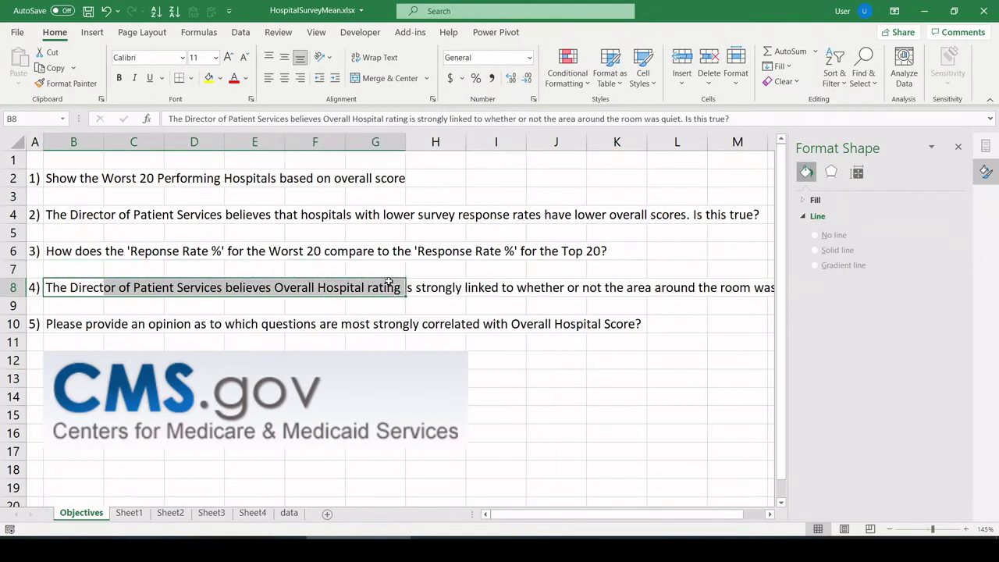
pyautogui.click(959, 147)
pyautogui.click(771, 355)
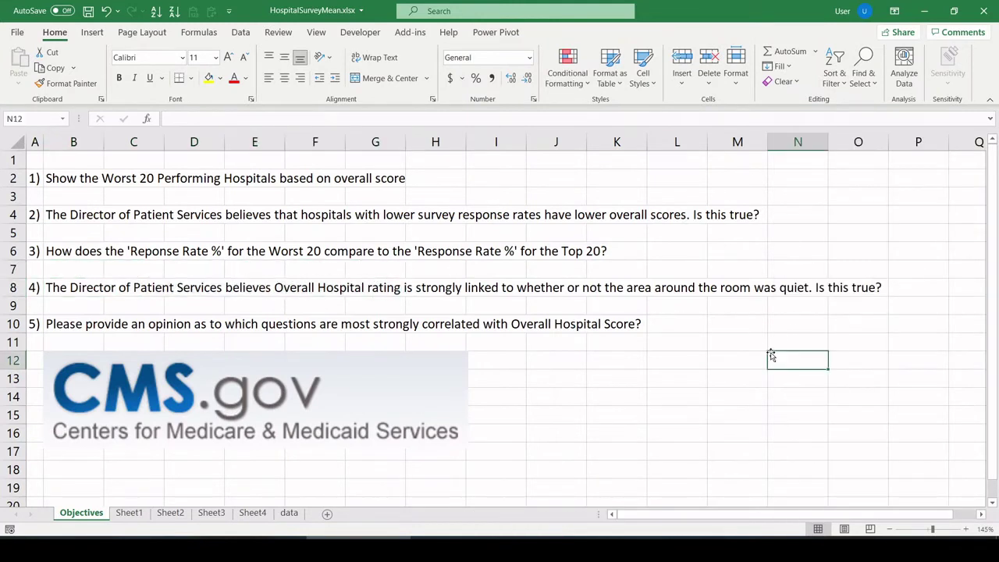
pyautogui.moveTo(38, 326); pyautogui.dragTo(706, 322)
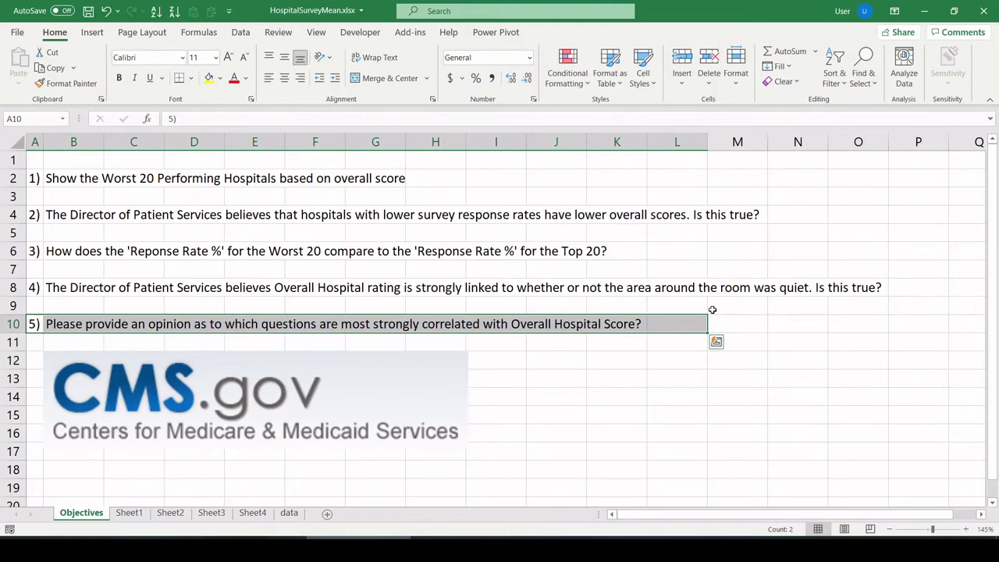
pyautogui.press('Escape')
# Insert a PivotTable on a new worksheet from the full survey range on the data sheet
pyautogui.click(289, 513)
pyautogui.click(34, 148)
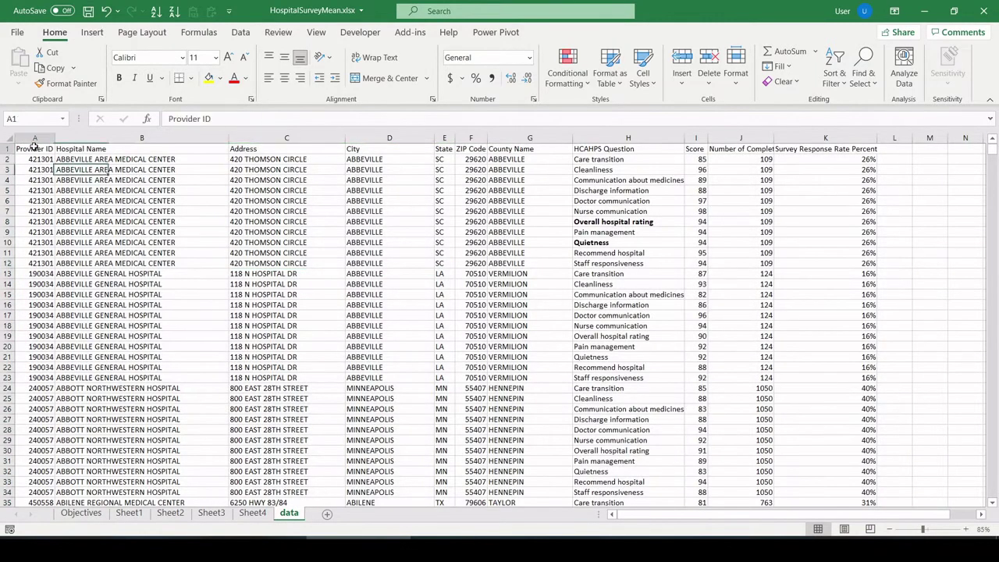
pyautogui.hotkey('ctrl', 'shift', 'End')
pyautogui.click(92, 32)
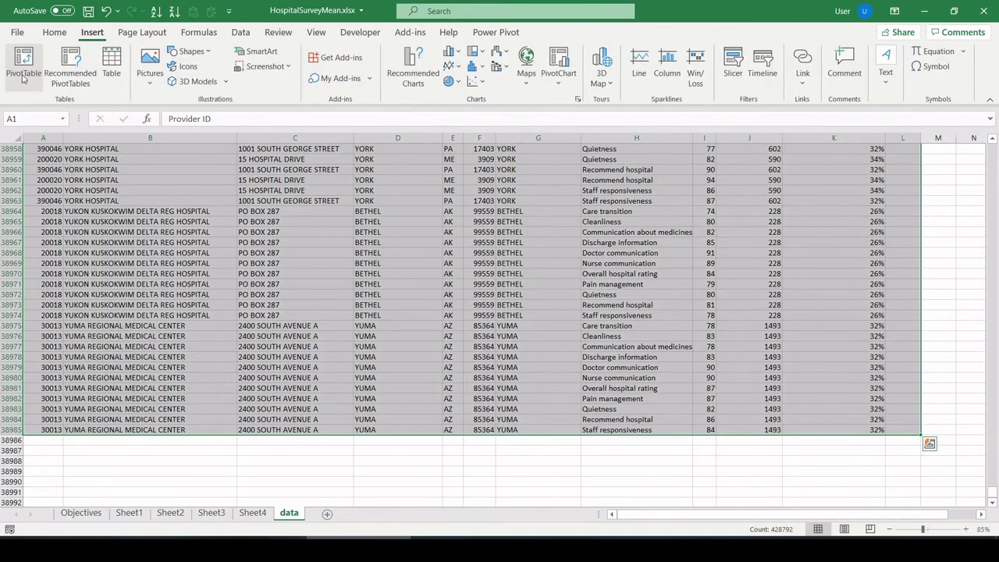
pyautogui.click(23, 78)
pyautogui.click(222, 270)
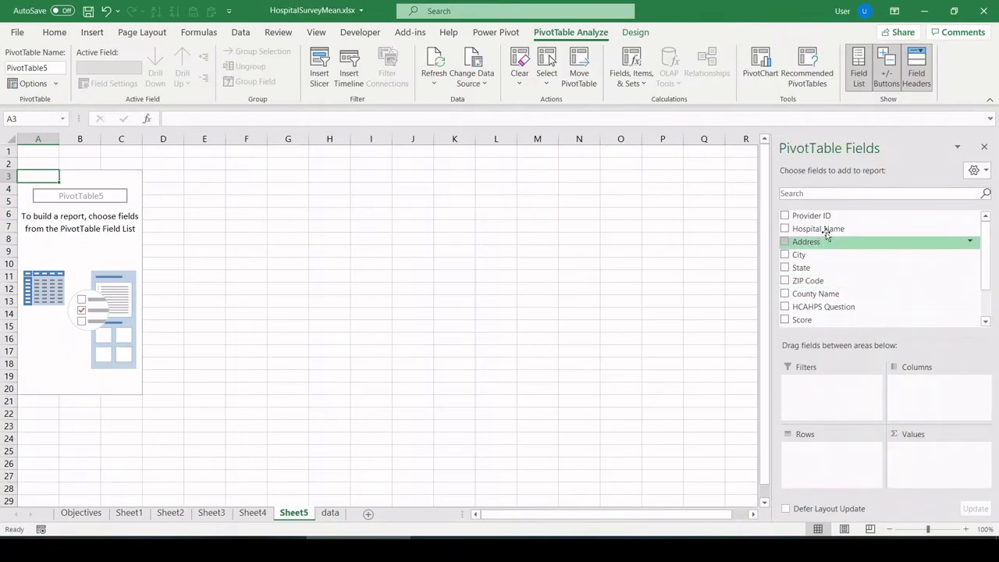
# Lay out the new PivotTable with Hospital Name in rows, HCAHPS Question in columns and Score in values
pyautogui.moveTo(826, 232); pyautogui.dragTo(823, 463)
pyautogui.scroll(-1, 890, 271)
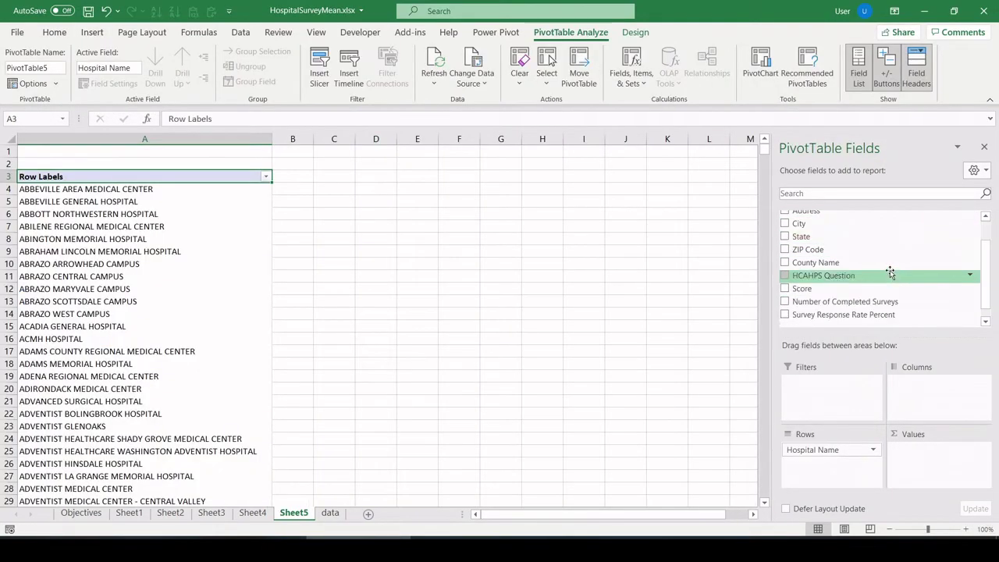
pyautogui.moveTo(868, 275); pyautogui.dragTo(901, 384)
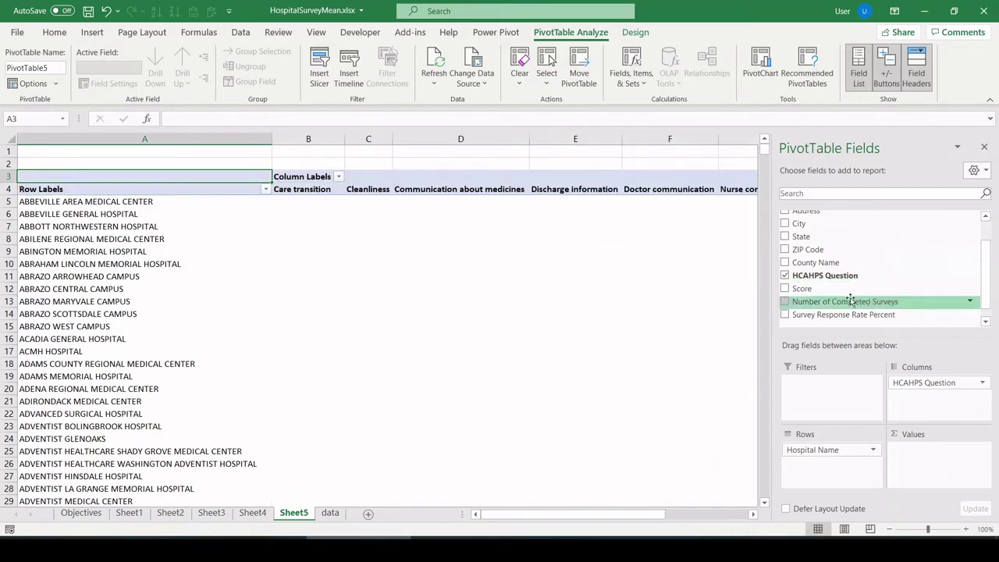
pyautogui.moveTo(801, 288); pyautogui.dragTo(909, 451)
# Summarize the new PivotTable's Score values by Average, and look across all its question columns
pyautogui.click(933, 449)
pyautogui.click(941, 403)
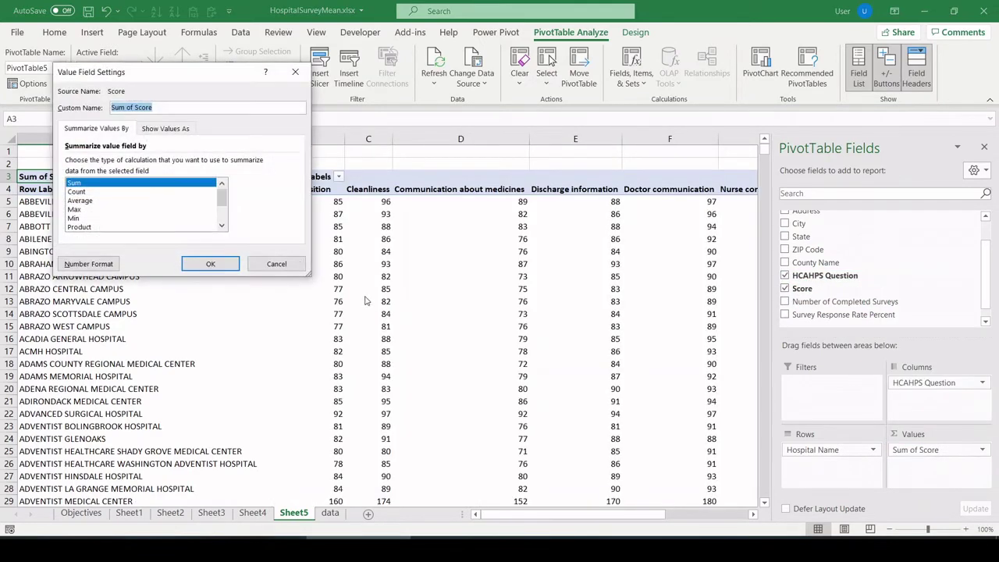
pyautogui.doubleClick(77, 201)
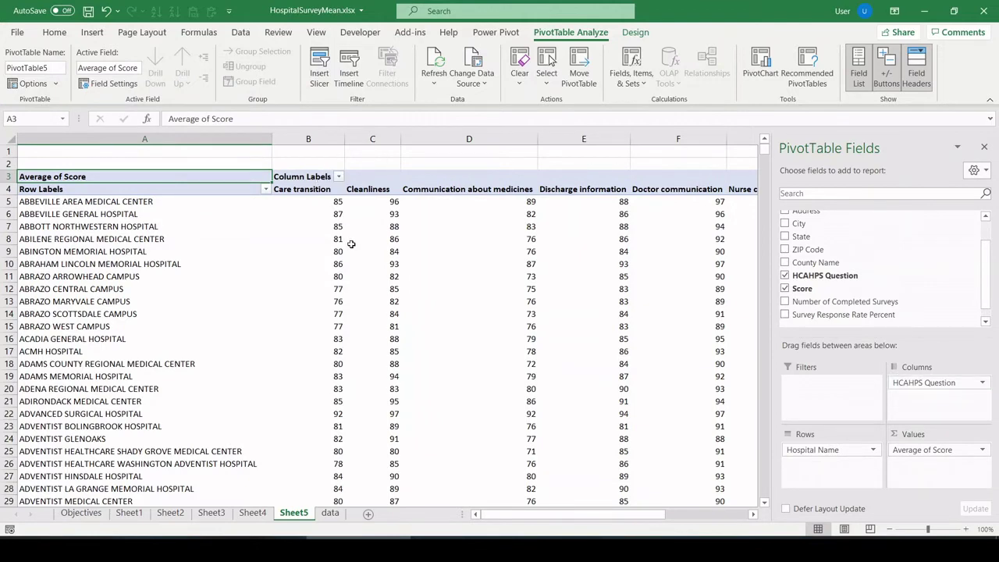
pyautogui.click(369, 152)
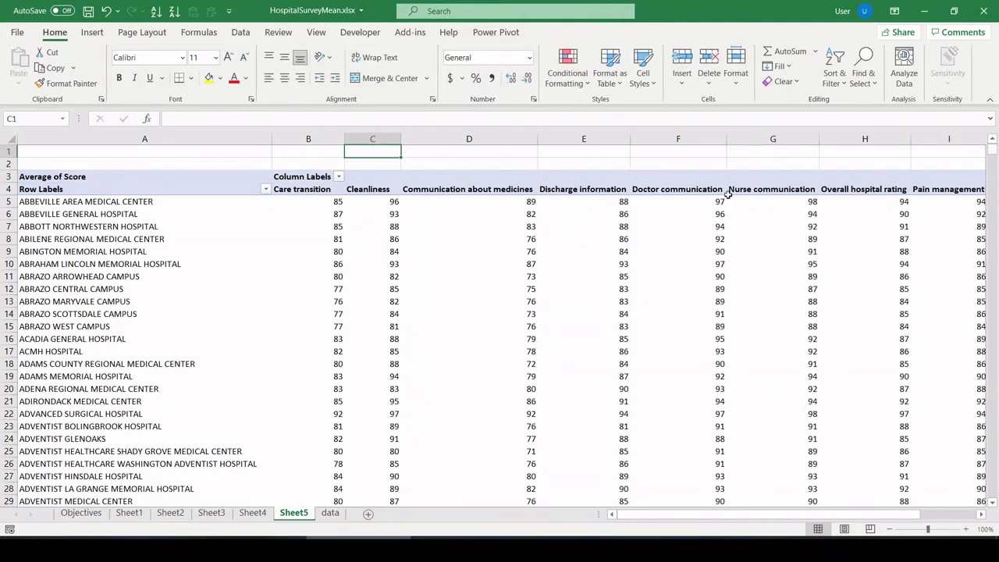
pyautogui.moveTo(834, 518); pyautogui.dragTo(843, 518)
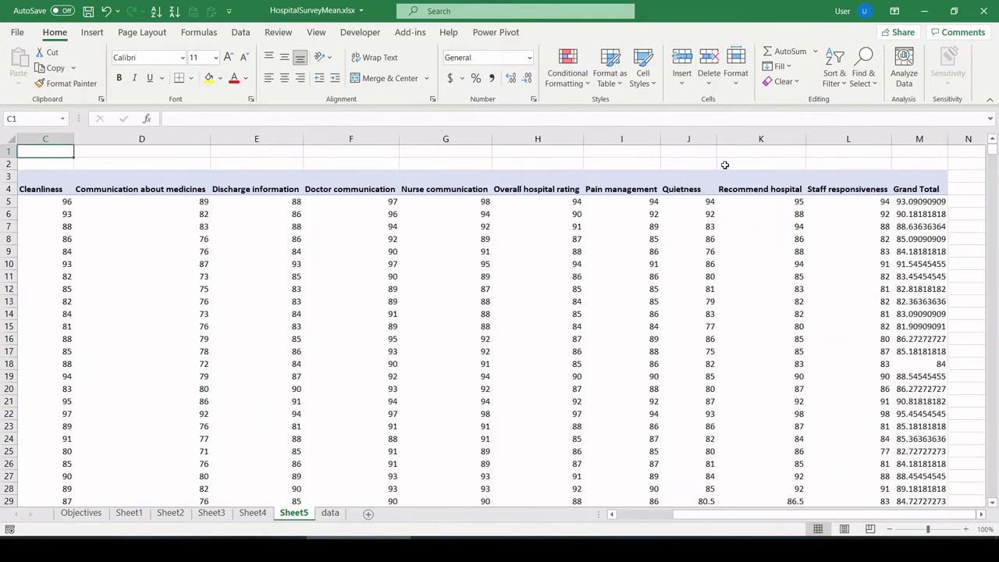
# Remove the Grand Total column from the PivotTable and move the Overall hospital rating column to the end, after Staff responsiveness
pyautogui.rightClick(900, 189)
pyautogui.click(830, 279)
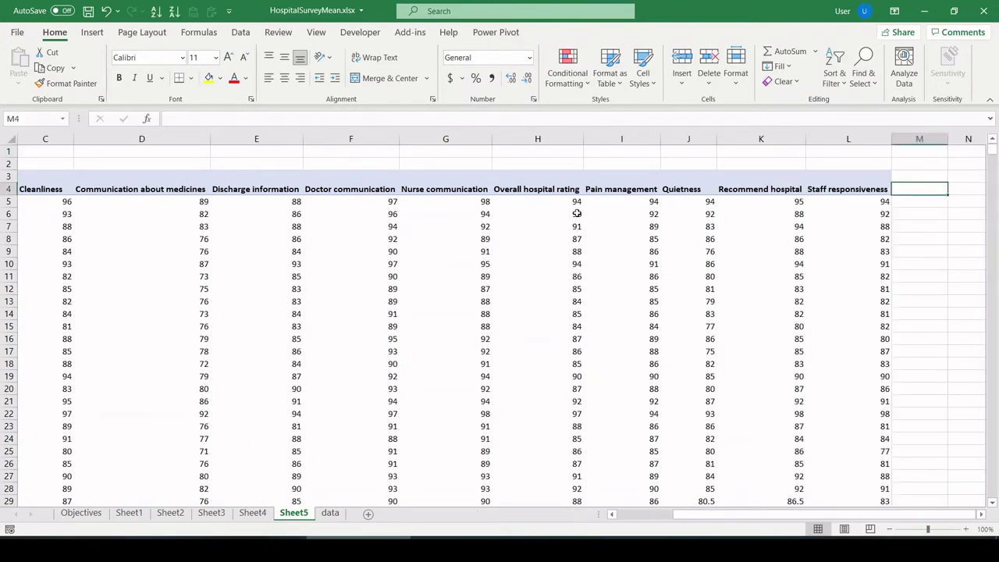
pyautogui.click(531, 189)
pyautogui.moveTo(630, 526); pyautogui.dragTo(668, 525)
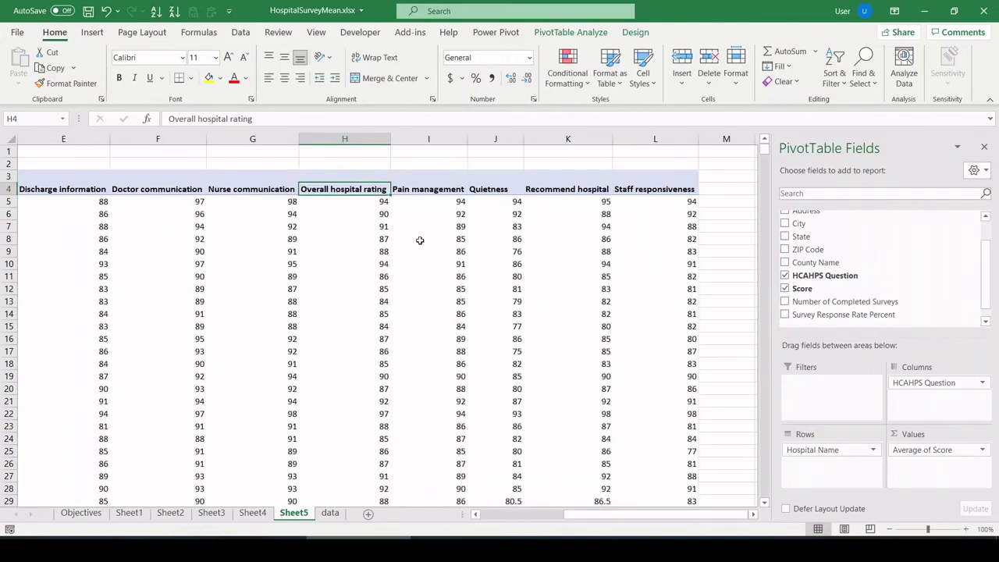
pyautogui.moveTo(342, 182); pyautogui.dragTo(641, 198)
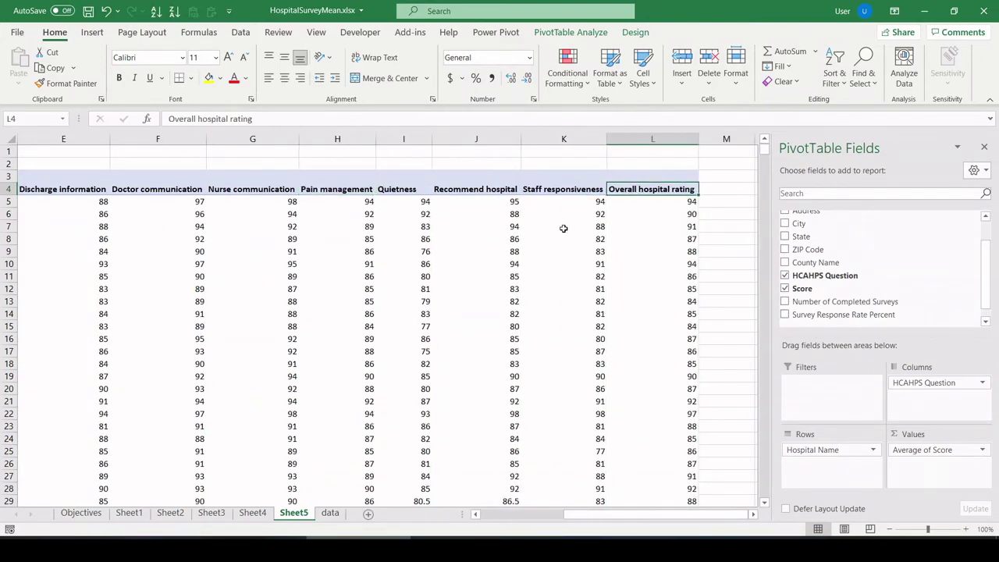
# Copy the PivotTable from its row 4 headers through the last hospital row and paste it as plain values at O4
pyautogui.hotkey('ctrl', 'Left')
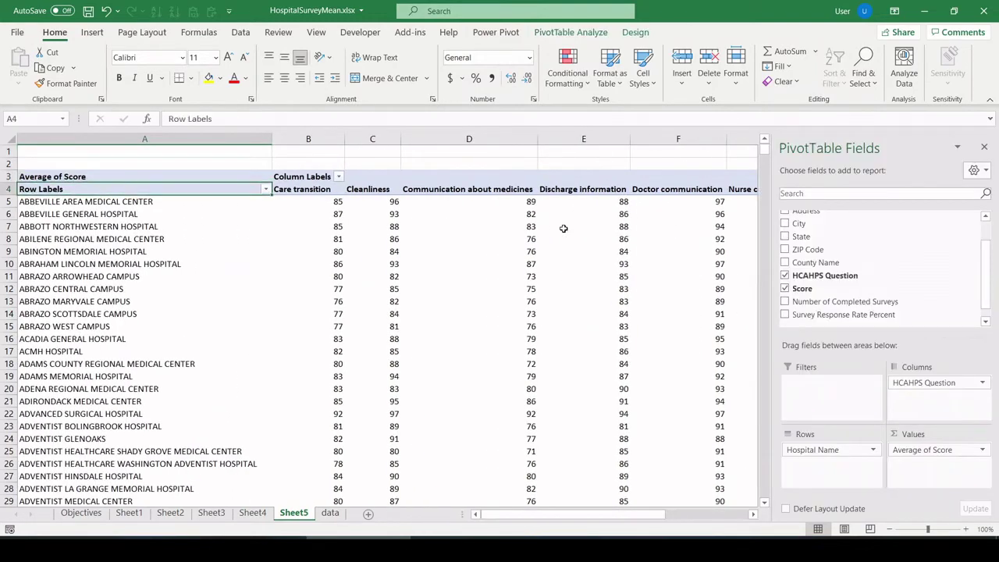
pyautogui.hotkey('ctrl', 'shift', 'Right')
pyautogui.hotkey('ctrl', 'shift', 'Down')
pyautogui.hotkey('ctrl', 'c')
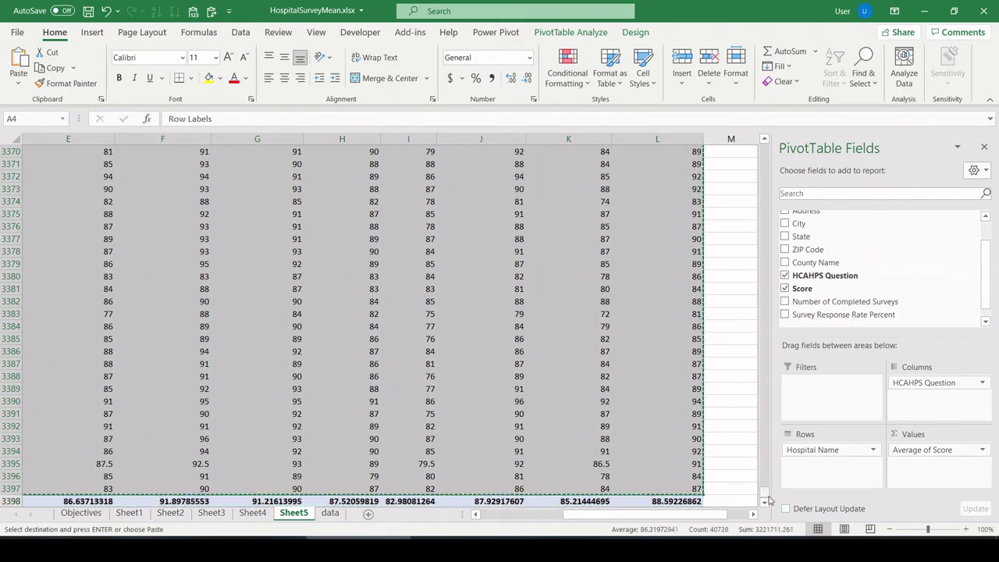
pyautogui.moveTo(767, 499); pyautogui.dragTo(764, 148)
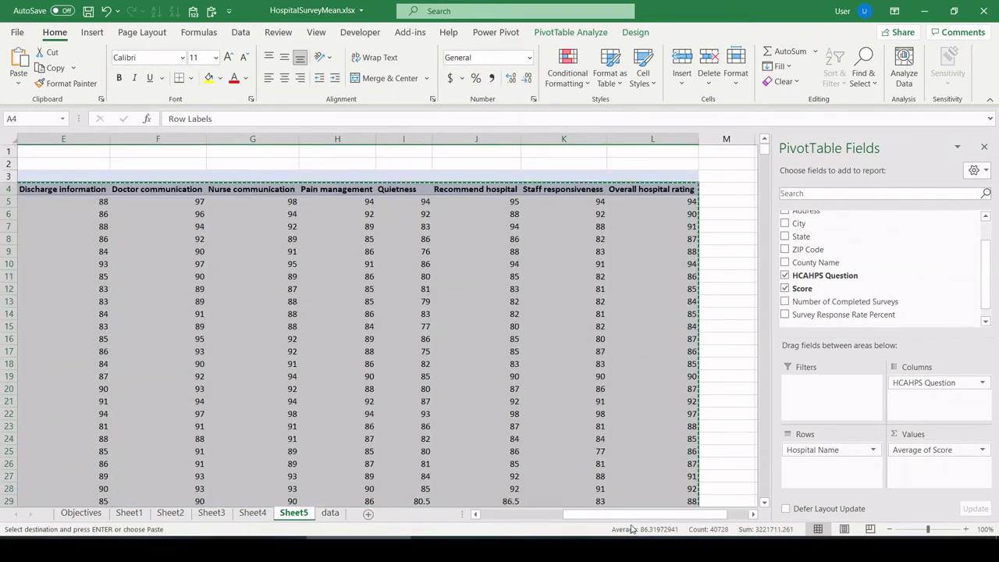
pyautogui.moveTo(634, 516); pyautogui.dragTo(773, 521)
pyautogui.hscroll(6, 767, 522)
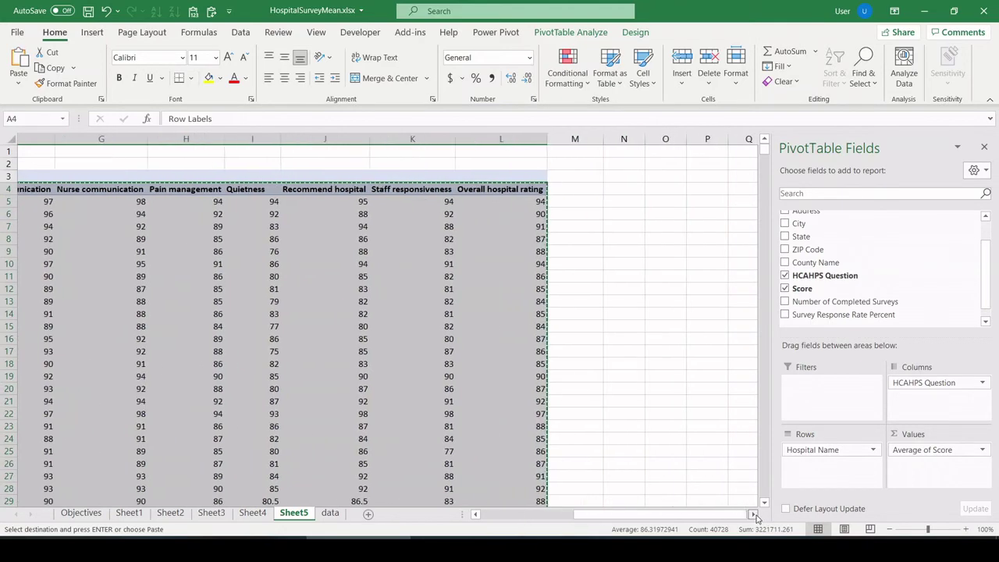
pyautogui.click(304, 190)
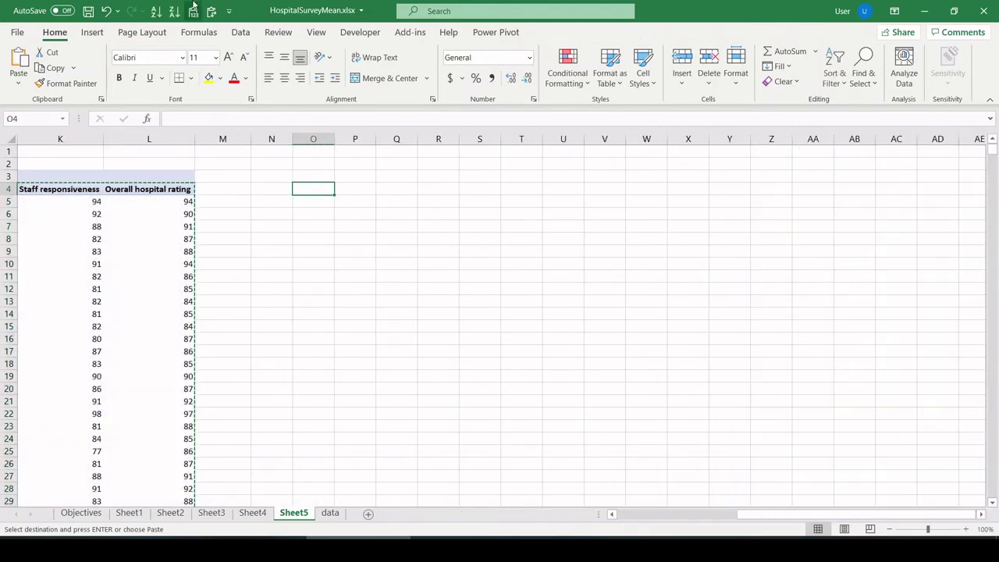
pyautogui.hotkey('ctrl', 'v')
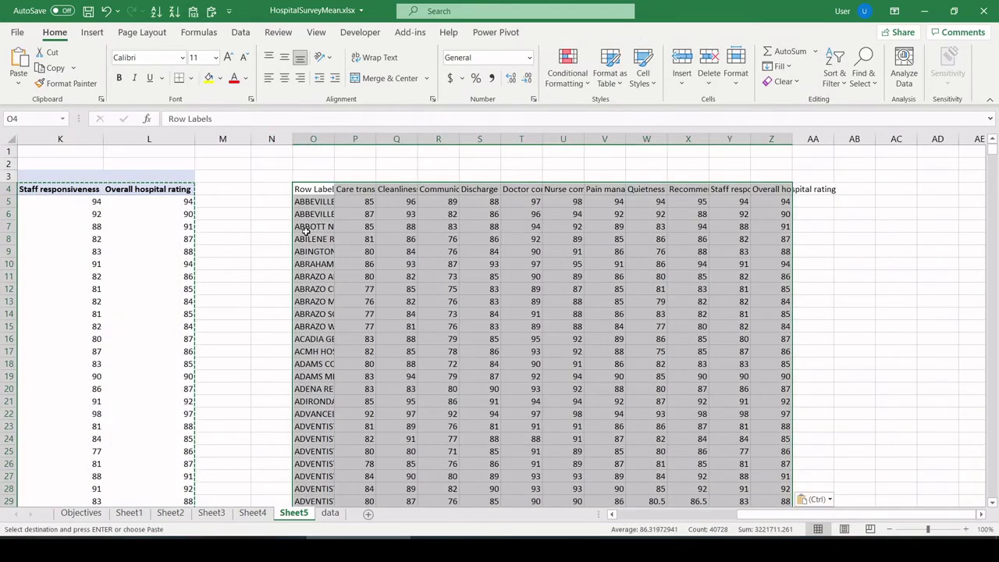
# Start a Correlation data analysis with all pasted score columns, $P$4:$Z$3397, as the input range
pyautogui.click(315, 160)
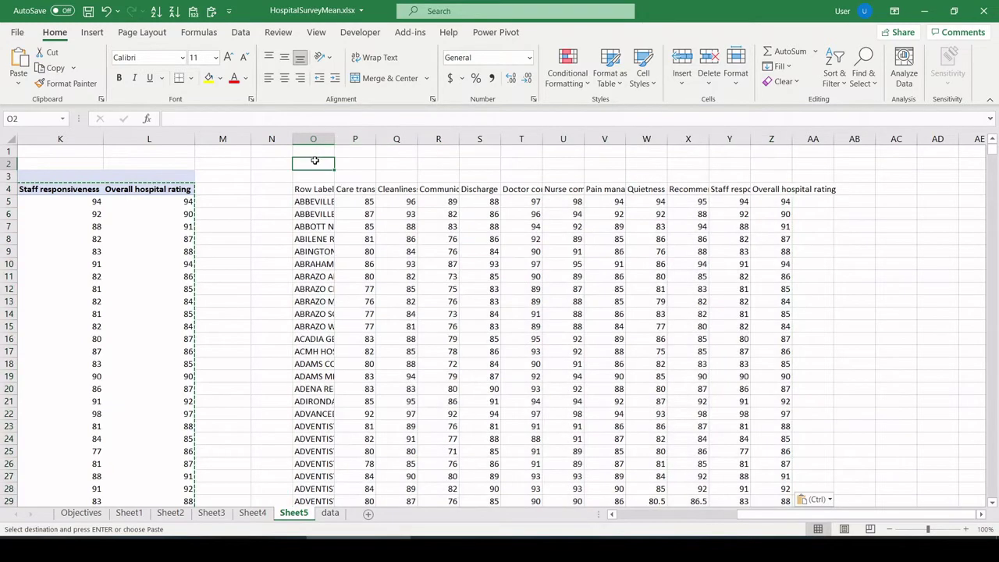
pyautogui.click(240, 32)
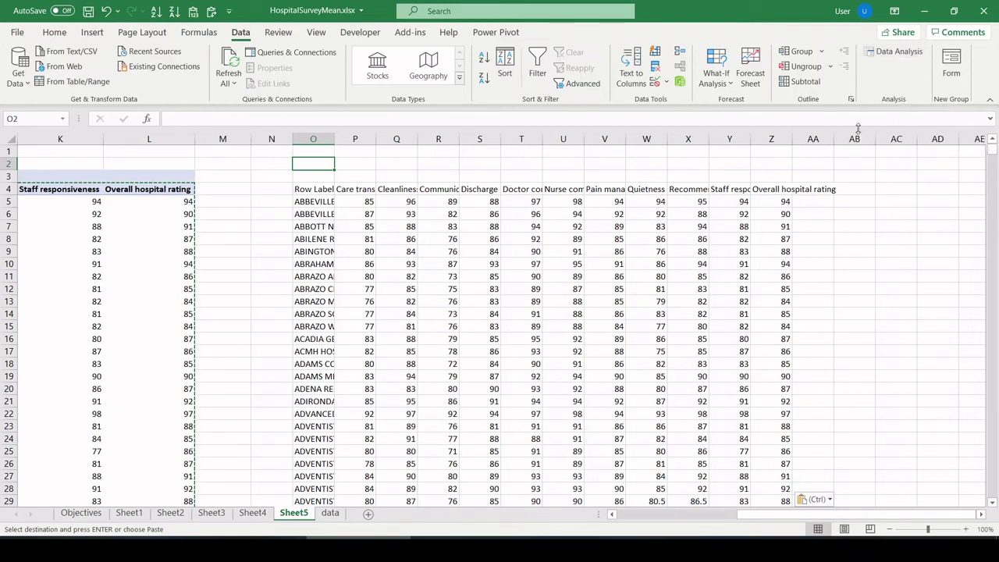
pyautogui.click(897, 52)
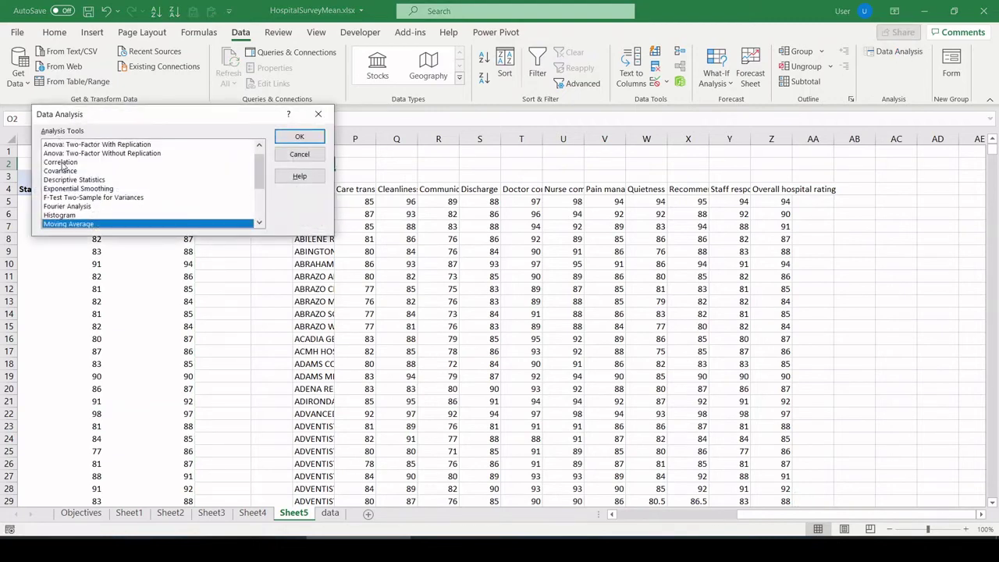
pyautogui.click(61, 162)
pyautogui.click(286, 139)
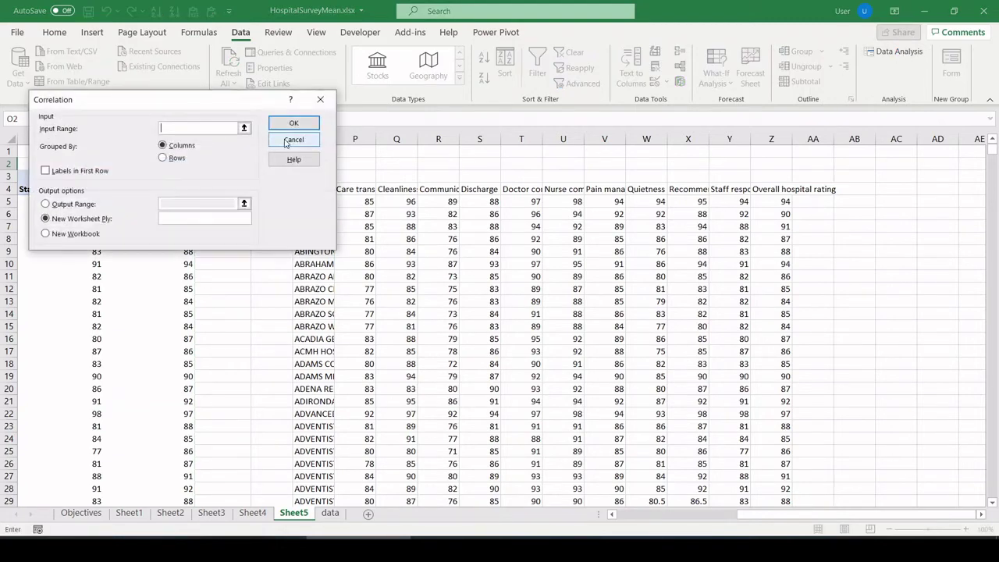
pyautogui.moveTo(192, 100); pyautogui.dragTo(166, 24)
pyautogui.moveTo(351, 189); pyautogui.dragTo(767, 273)
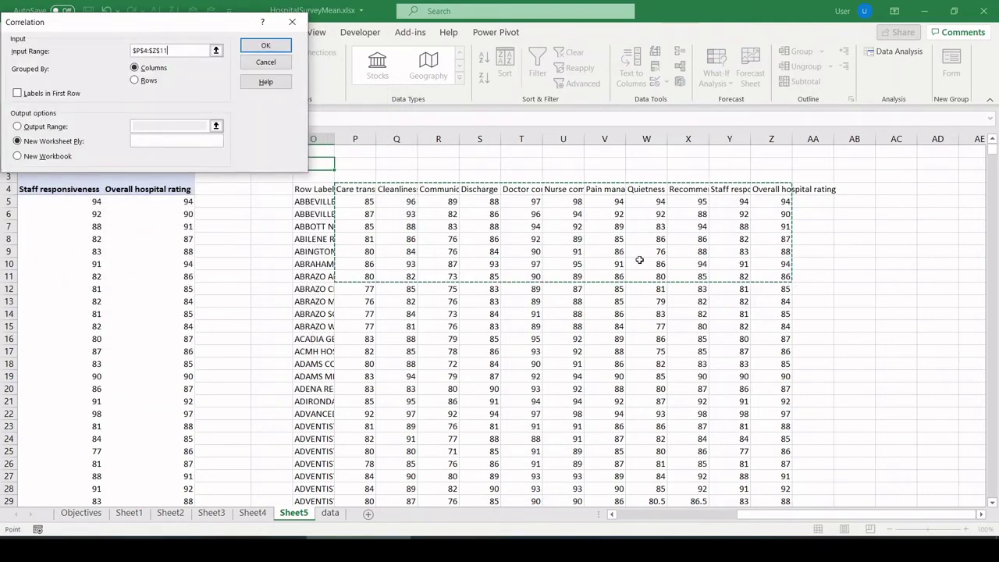
pyautogui.hotkey('ctrl', 'shift', 'Down')
pyautogui.scroll(-2, 650, 309)
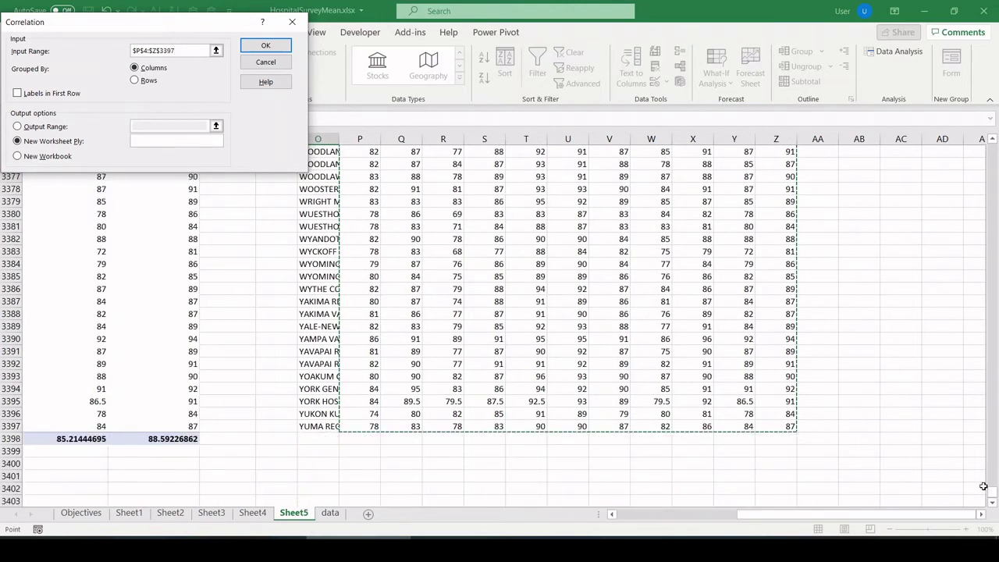
pyautogui.moveTo(983, 485); pyautogui.dragTo(992, 149)
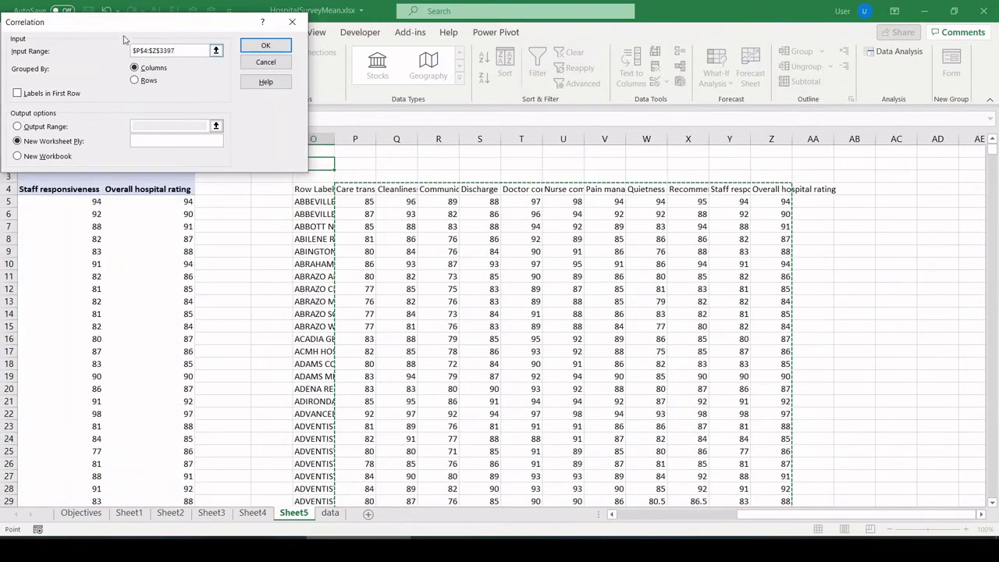
# Treat the first row as labels, set the output range to $AC$5 and run the correlation
pyautogui.moveTo(125, 22); pyautogui.dragTo(181, 29)
pyautogui.click(72, 99)
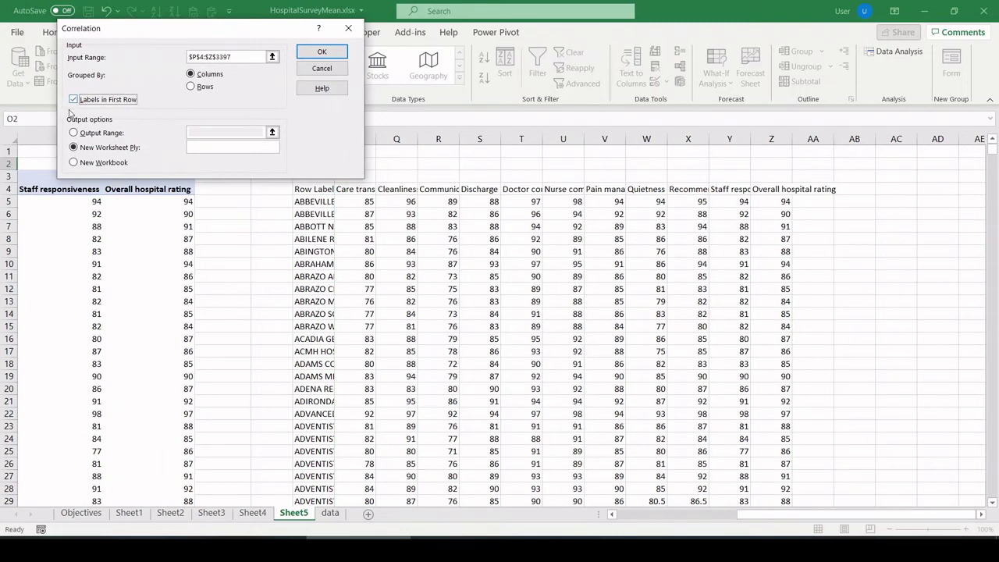
pyautogui.click(82, 133)
pyautogui.click(205, 127)
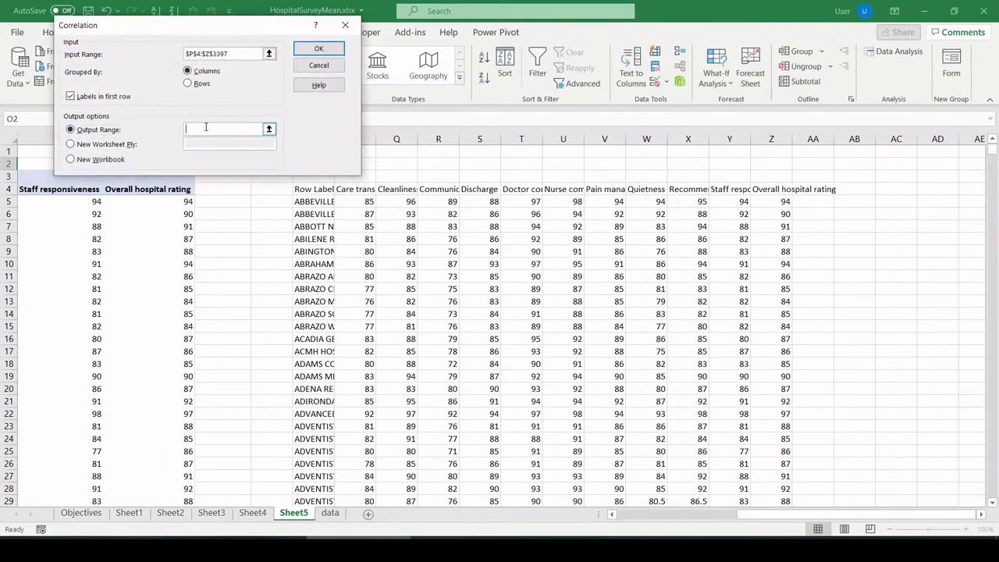
pyautogui.click(887, 202)
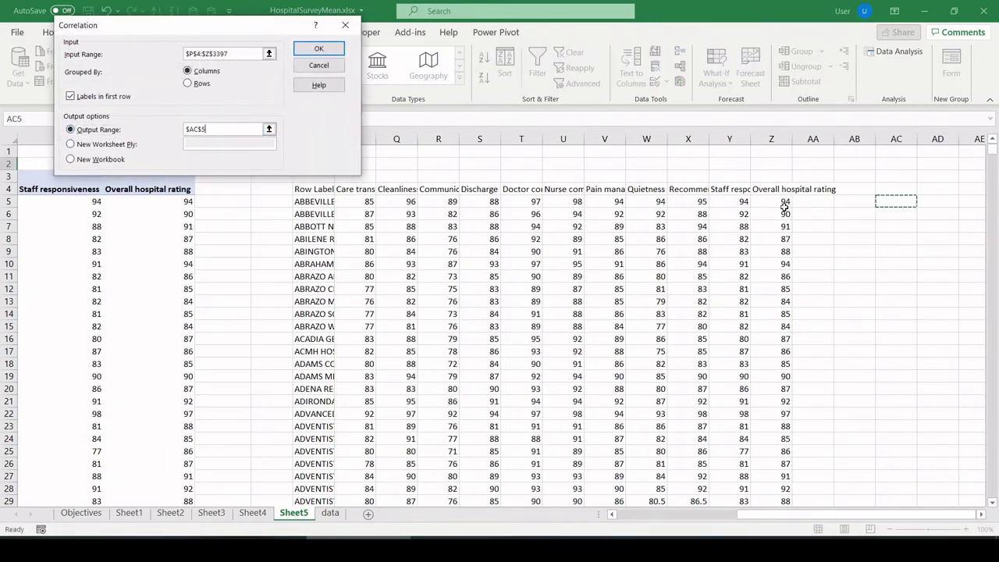
pyautogui.click(325, 52)
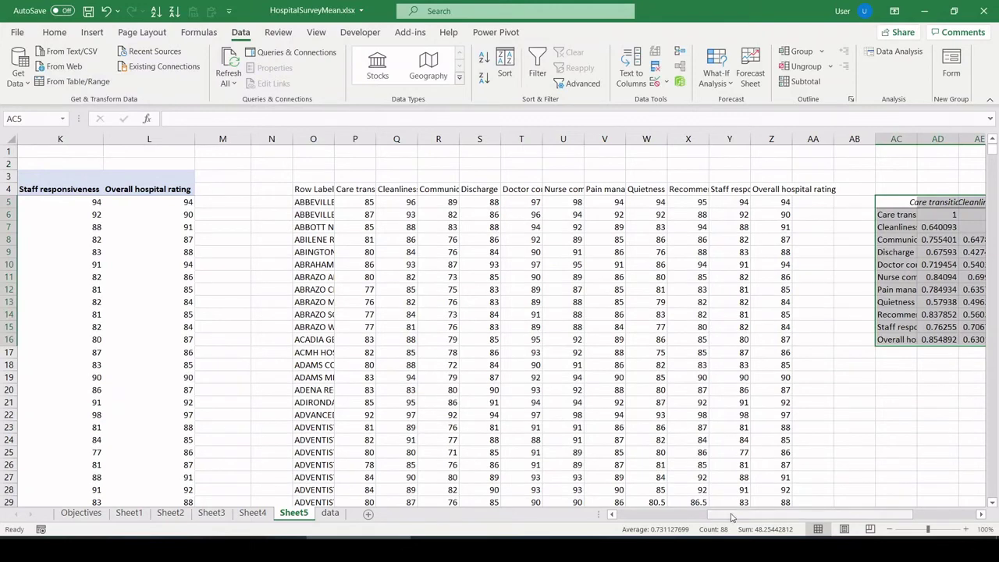
# Widen the correlation matrix's label column AC and bold the Overall hospital rating label and its coefficients in AD16:AM16
pyautogui.moveTo(732, 518); pyautogui.dragTo(886, 524)
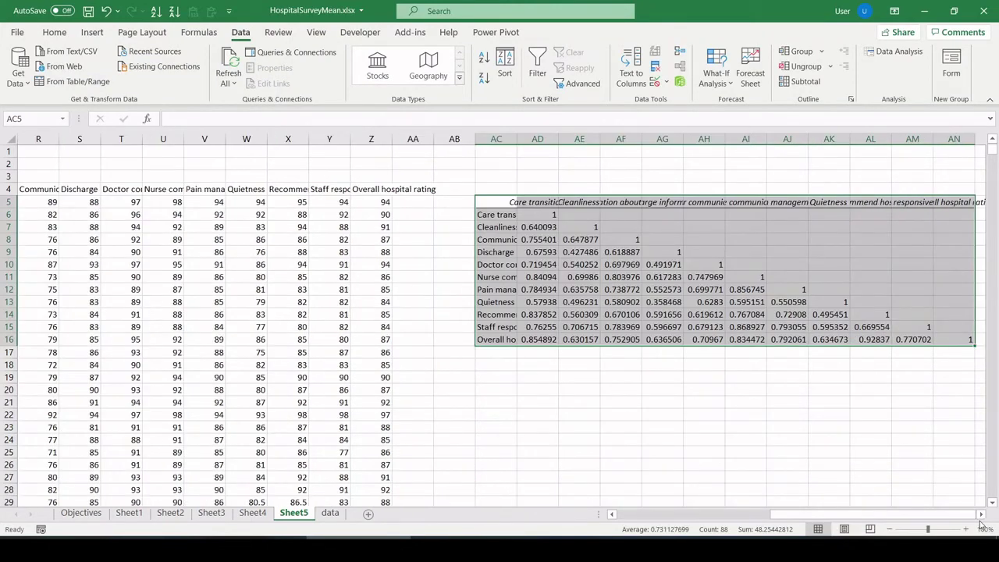
pyautogui.click(980, 514)
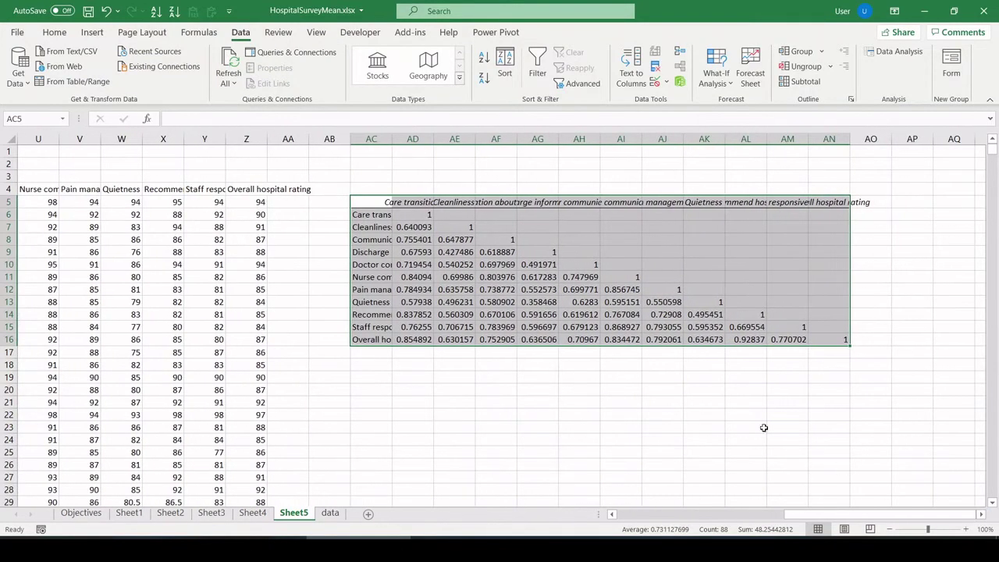
pyautogui.moveTo(392, 140); pyautogui.dragTo(445, 141)
pyautogui.click(406, 336)
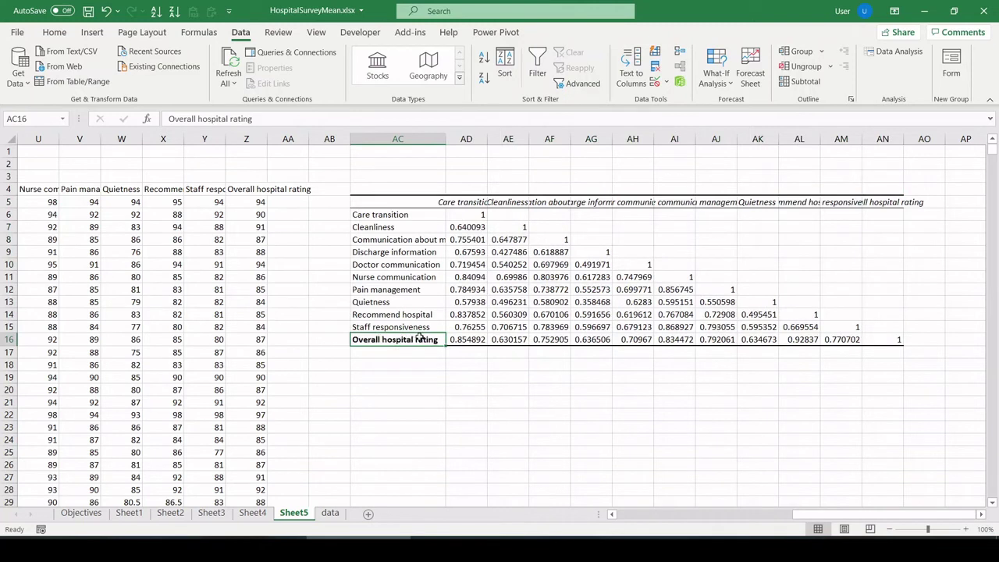
pyautogui.moveTo(467, 338); pyautogui.dragTo(842, 340)
pyautogui.hotkey('ctrl', 'b')
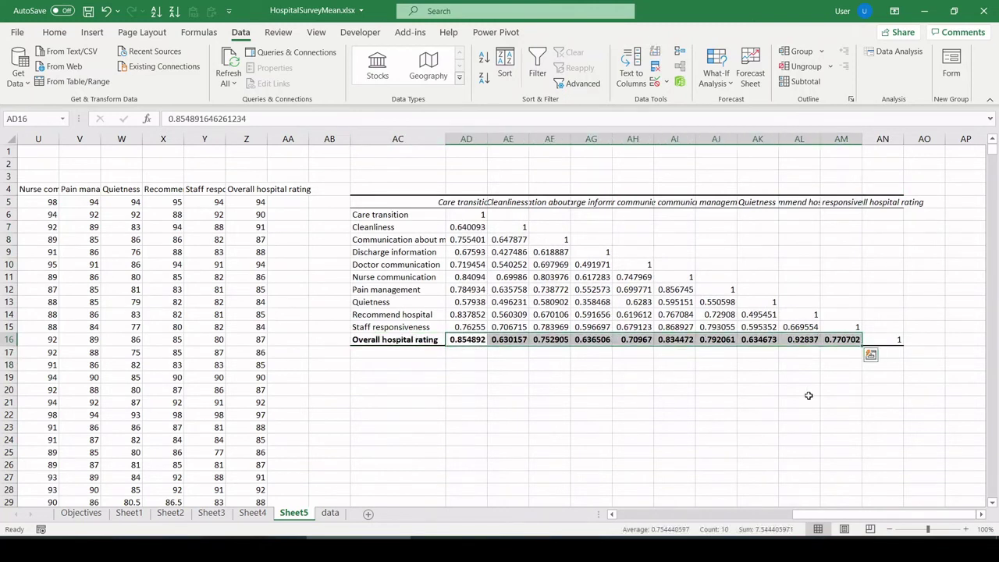
pyautogui.click(800, 389)
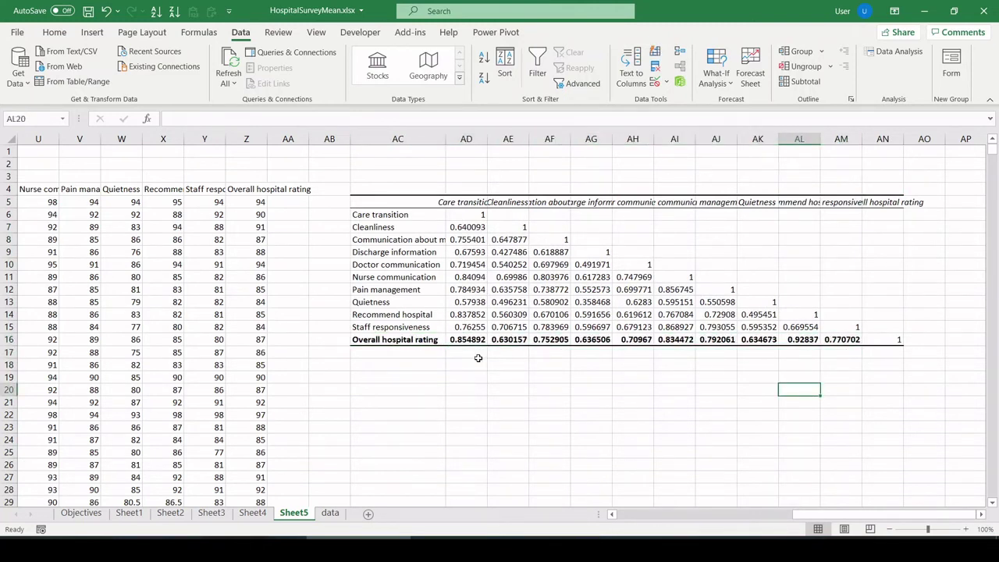
# Autofit the Care transition column of the correlation matrix and examine how it correlates with Overall hospital rating
pyautogui.click(561, 290)
pyautogui.click(562, 303)
pyautogui.click(597, 313)
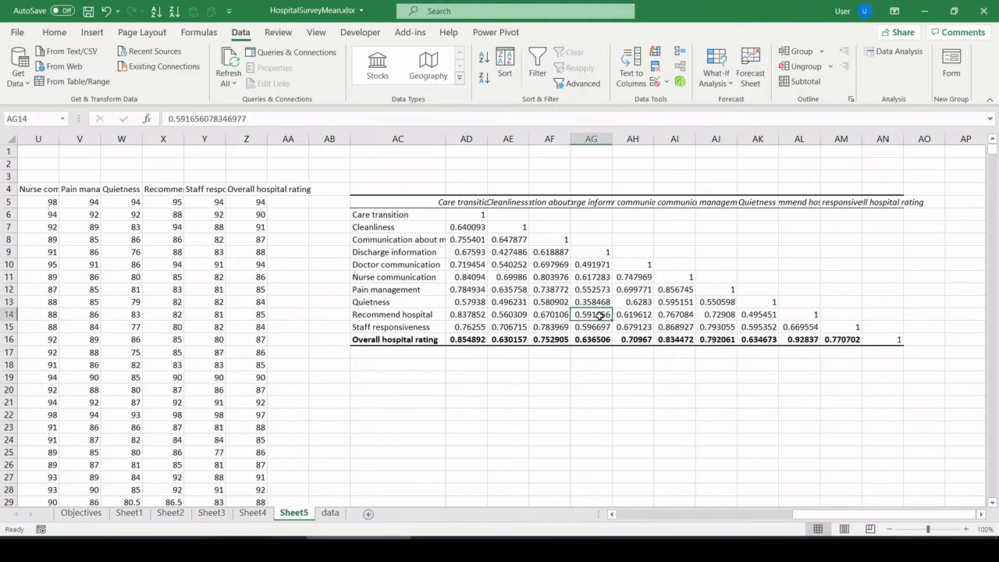
pyautogui.click(606, 200)
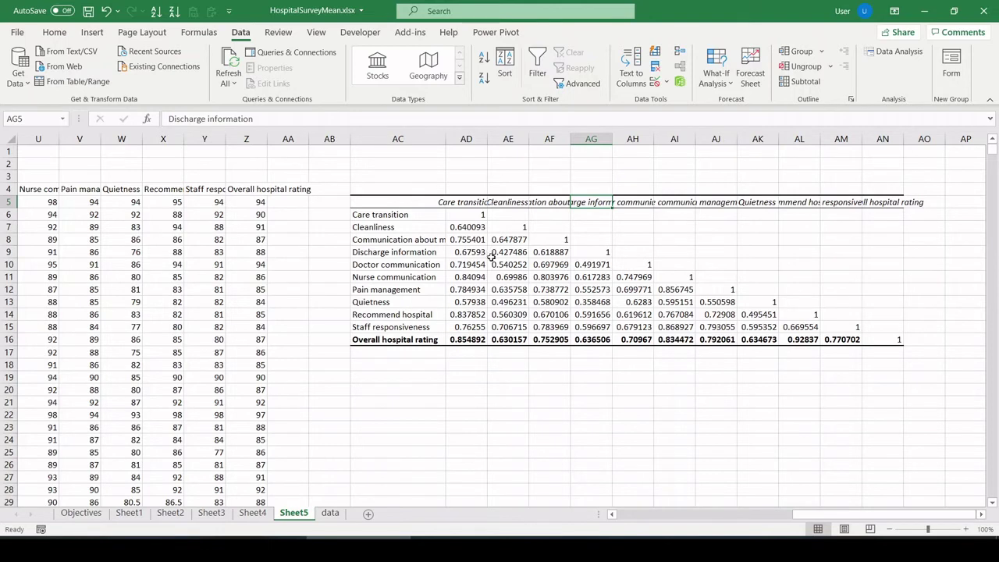
pyautogui.click(419, 341)
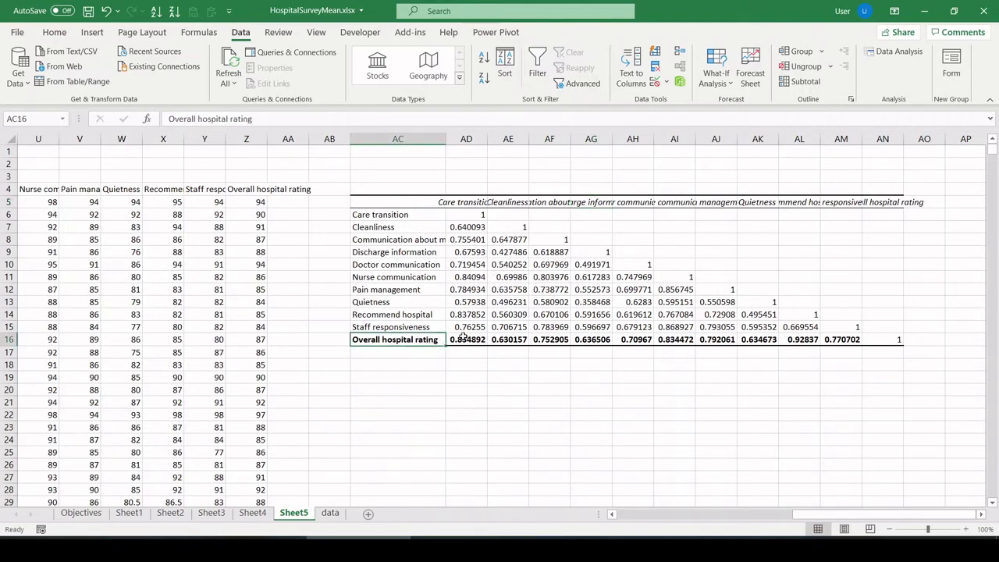
pyautogui.click(466, 202)
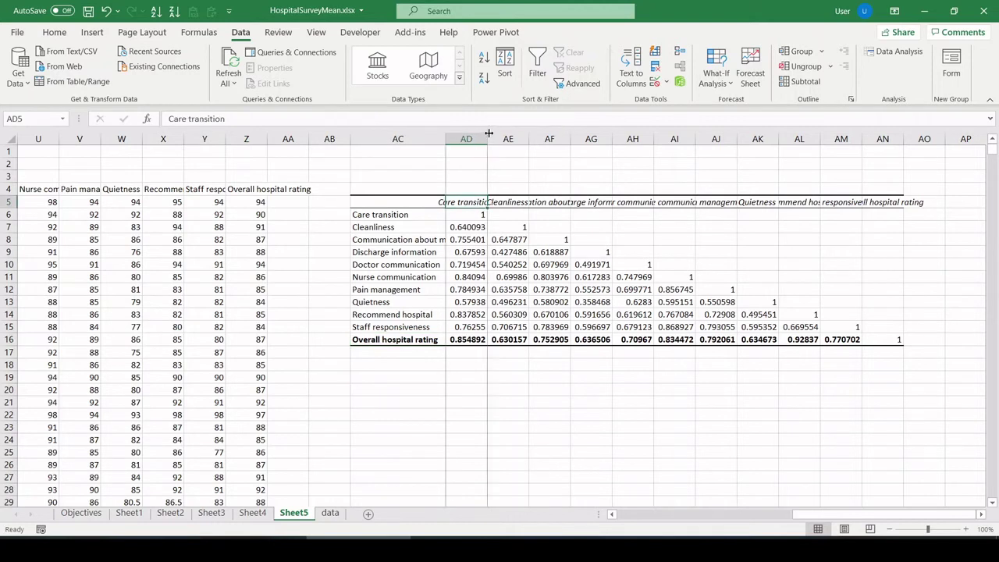
pyautogui.doubleClick(487, 139)
pyautogui.click(473, 338)
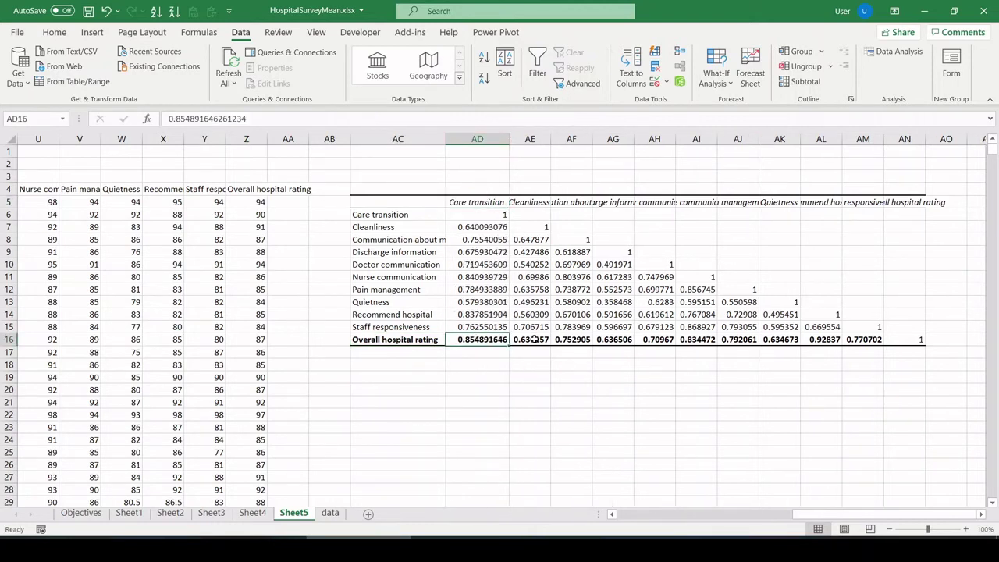
# Enter the note "1 Strong postivie correl" in AD20 below the correlation matrix
pyautogui.click(480, 387)
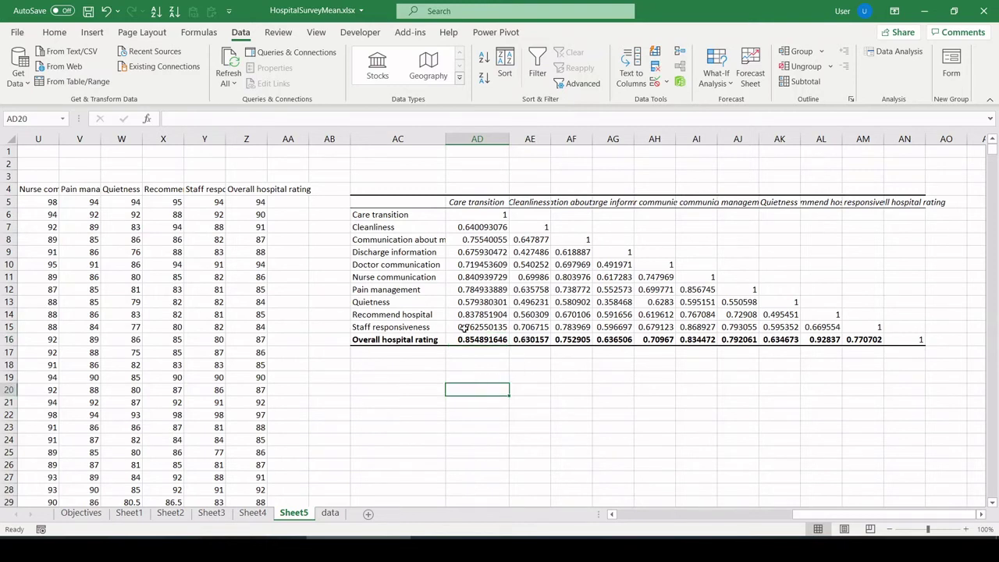
pyautogui.write('1 Stron')
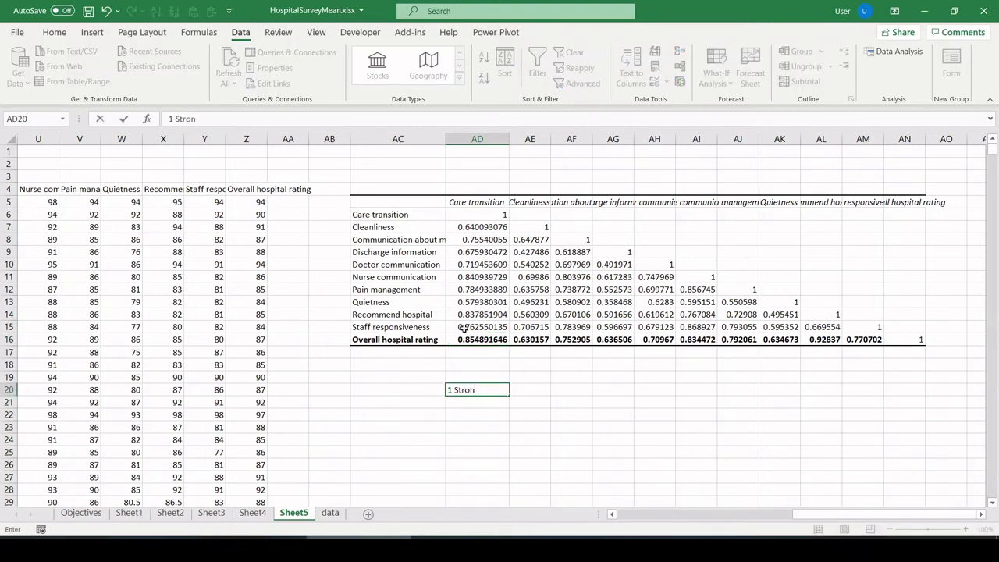
pyautogui.write('gly pro')
pyautogui.press('BackSpace')
pyautogui.press('BackSpace')
pyautogui.press('BackSpace')
pyautogui.press('BackSpace')
pyautogui.press('BackSpace')
pyautogui.press('BackSpace')
pyautogui.write('postivie correl')
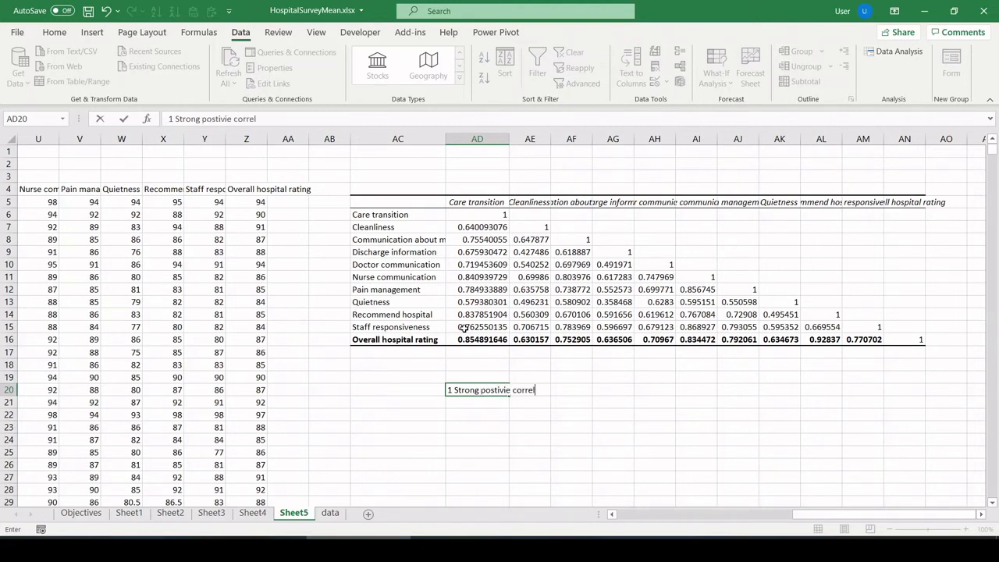
pyautogui.press('Return')
# Enter the note "0 No correl" in AD21, under the strong positive correlation note
pyautogui.write('0')
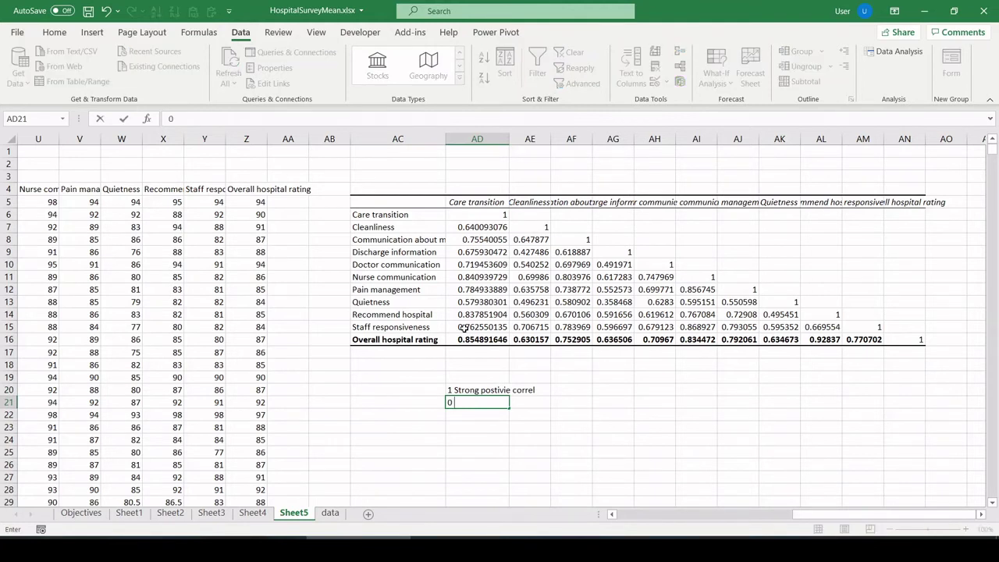
pyautogui.write(' No correl')
pyautogui.press('Return')
# Enter the note "-1 Strong Negative Correl" in AD22, stored as text with a leading apostrophe
pyautogui.write('-1')
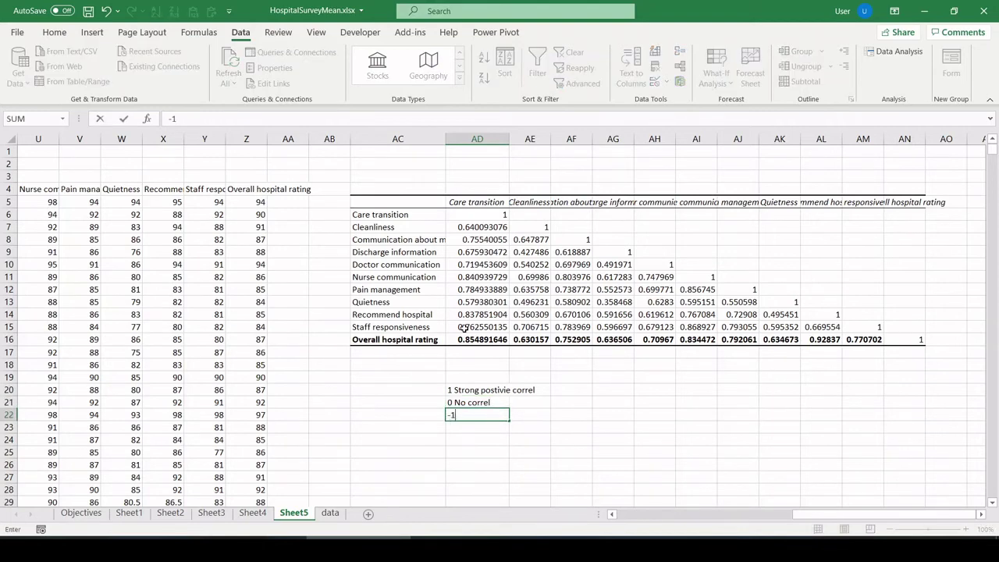
pyautogui.write(' Strong Negative Correl')
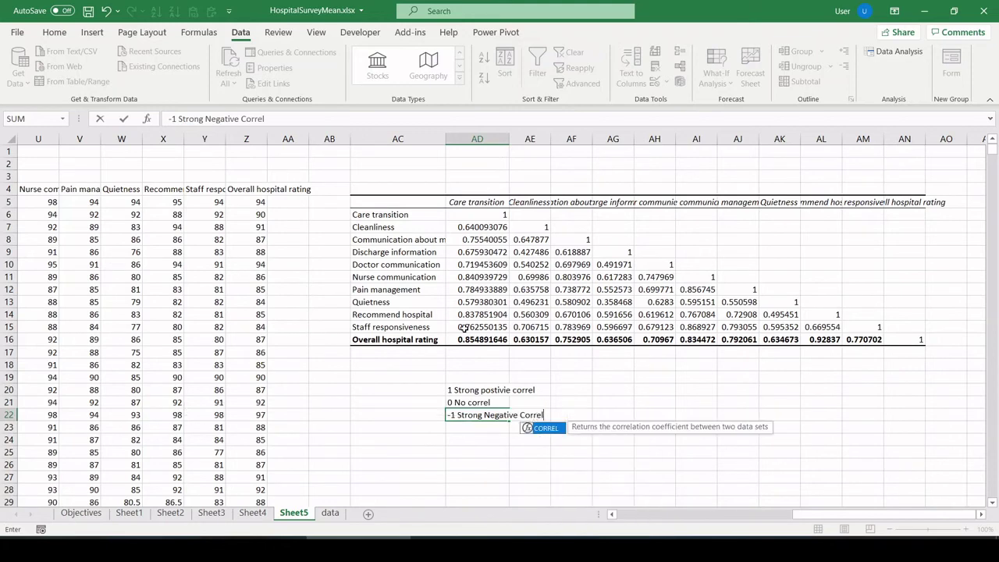
pyautogui.press('Return')
pyautogui.press('Return')
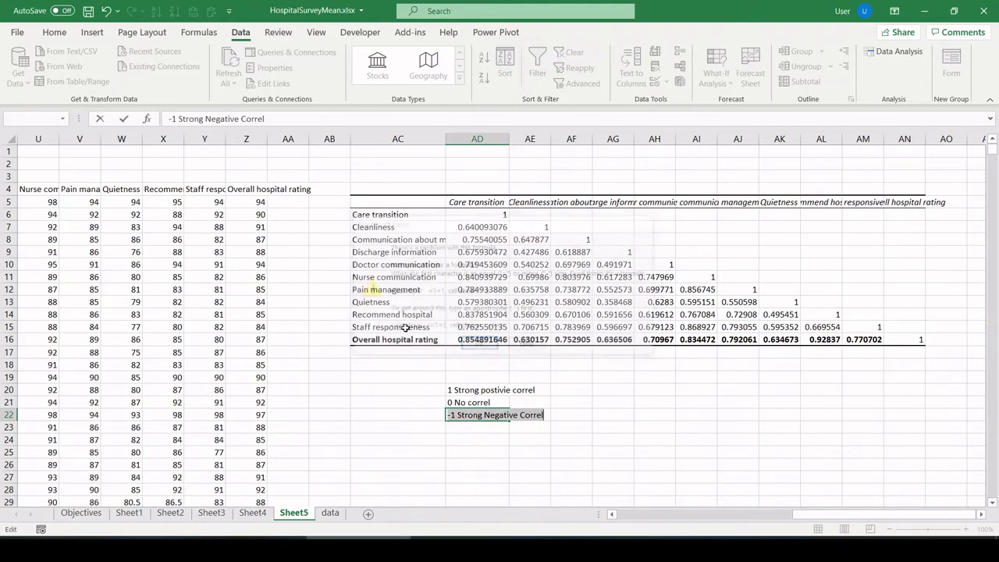
pyautogui.click(166, 119)
pyautogui.write("'")
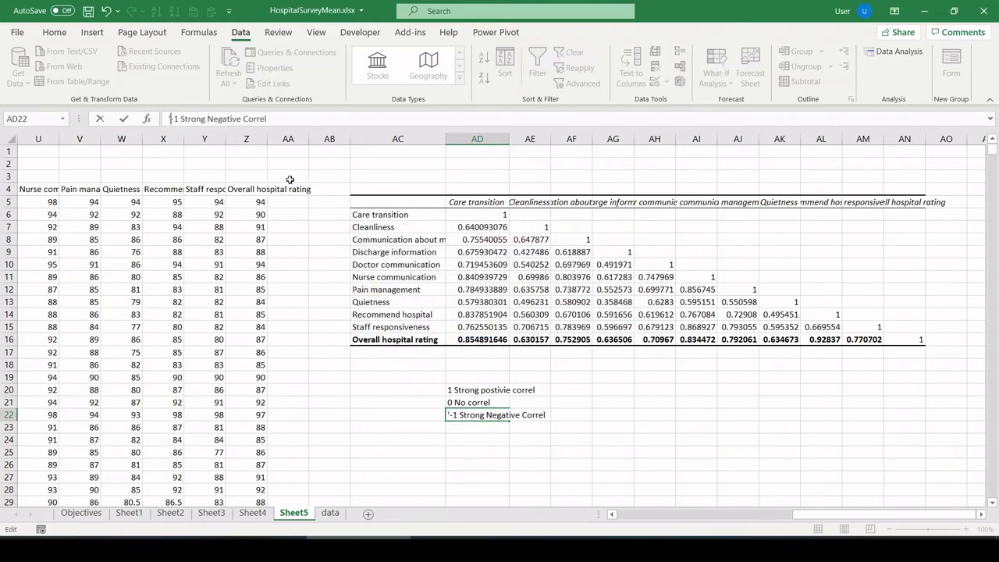
pyautogui.press('Return')
pyautogui.click(653, 427)
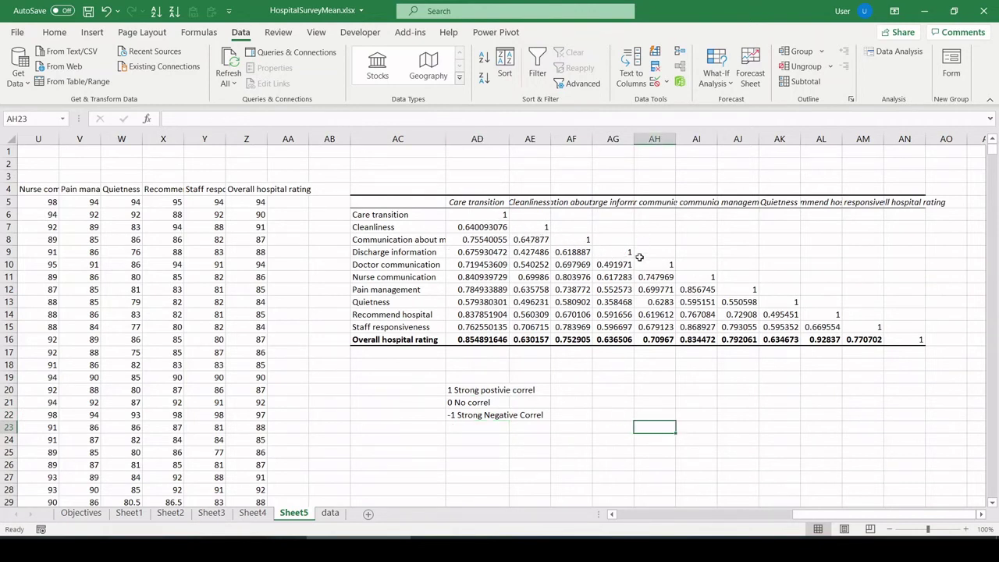
# Examine Care transition's correlation with itself in AD6 and with Overall hospital rating in AD16
pyautogui.click(488, 202)
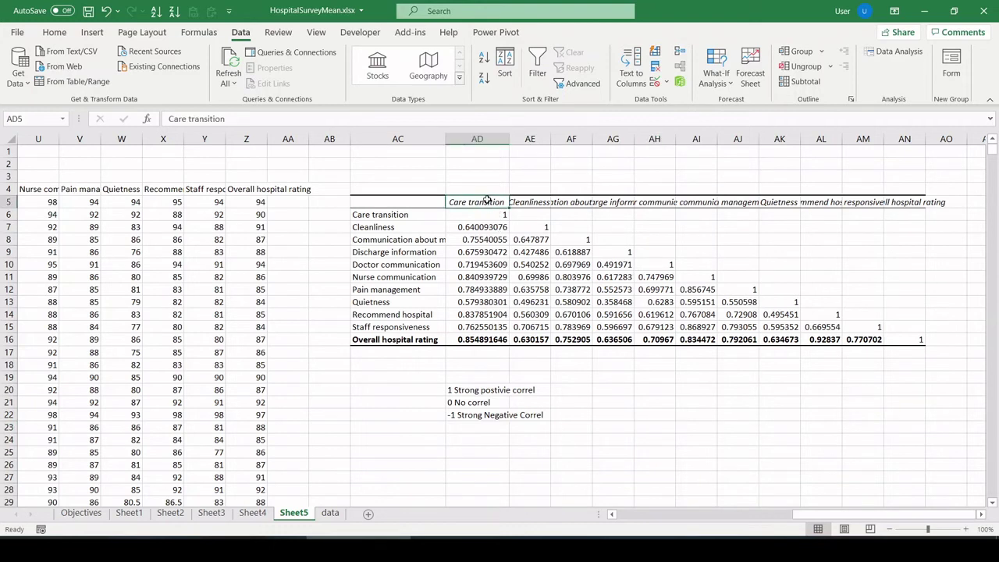
pyautogui.keyDown('ctrl'); pyautogui.click(424, 217); pyautogui.keyUp('ctrl')
pyautogui.click(488, 217)
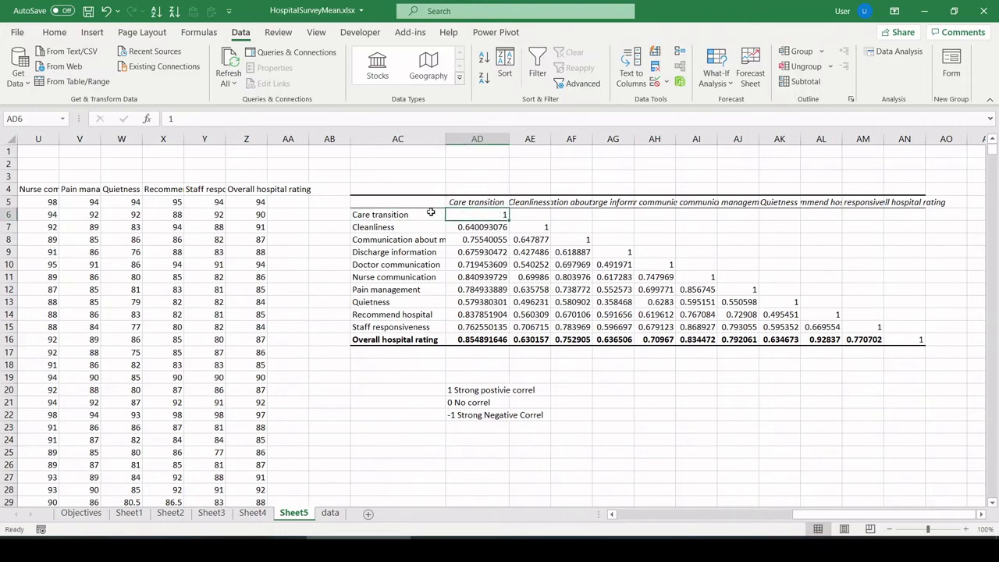
pyautogui.moveTo(430, 212); pyautogui.dragTo(494, 205)
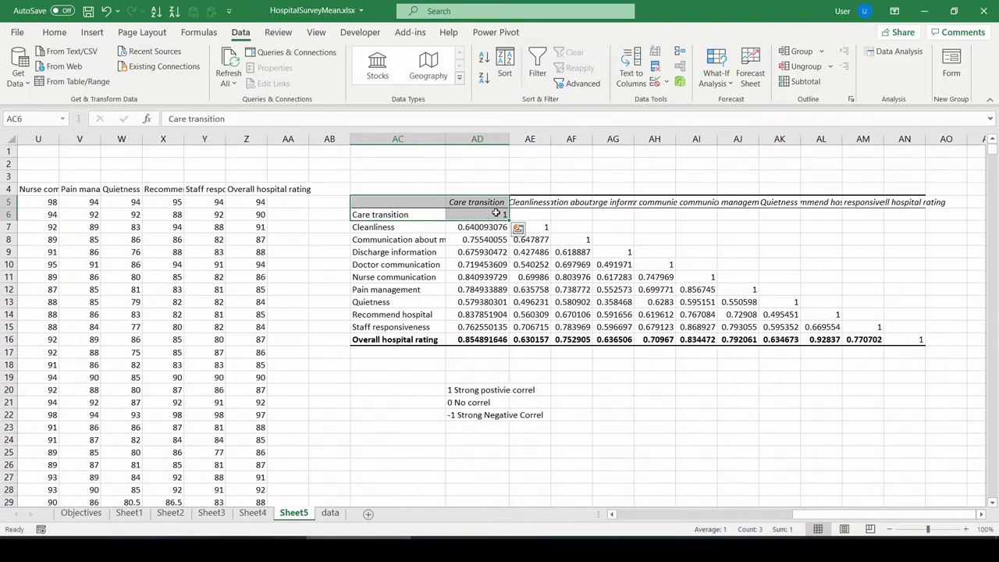
pyautogui.click(496, 213)
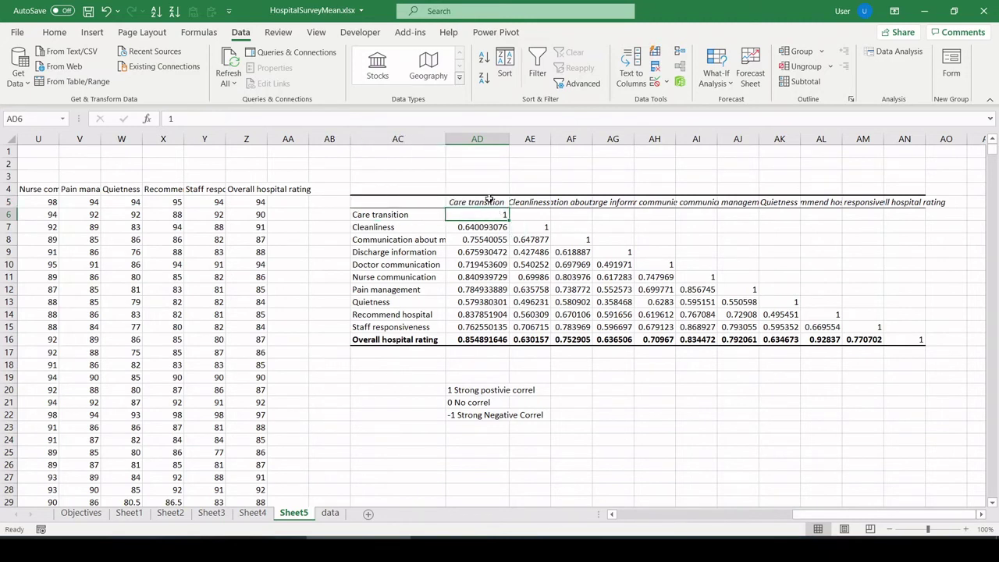
pyautogui.click(466, 341)
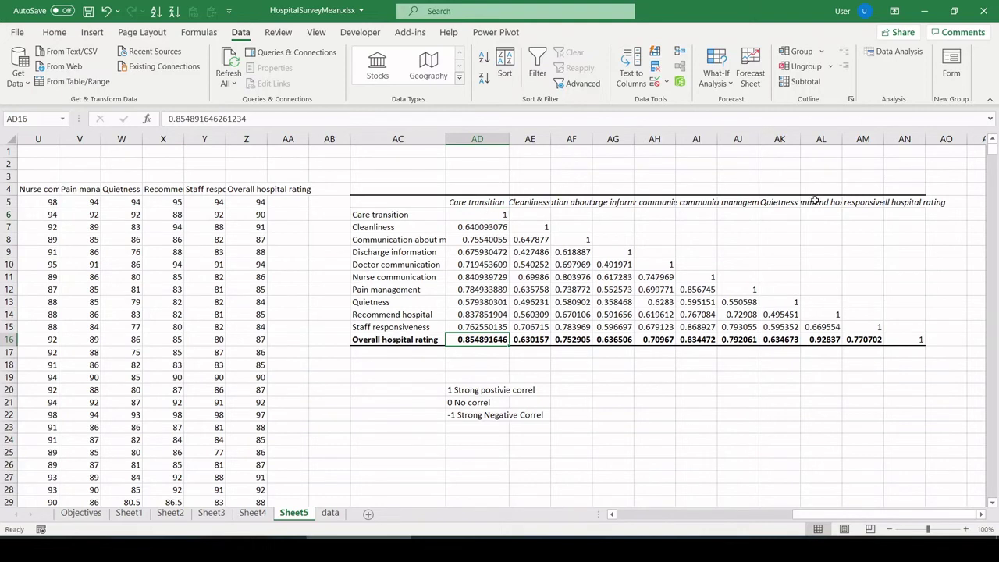
# Apply the green-yellow-red color scale to the Overall hospital rating coefficients in AD16:AM16
pyautogui.click(400, 340)
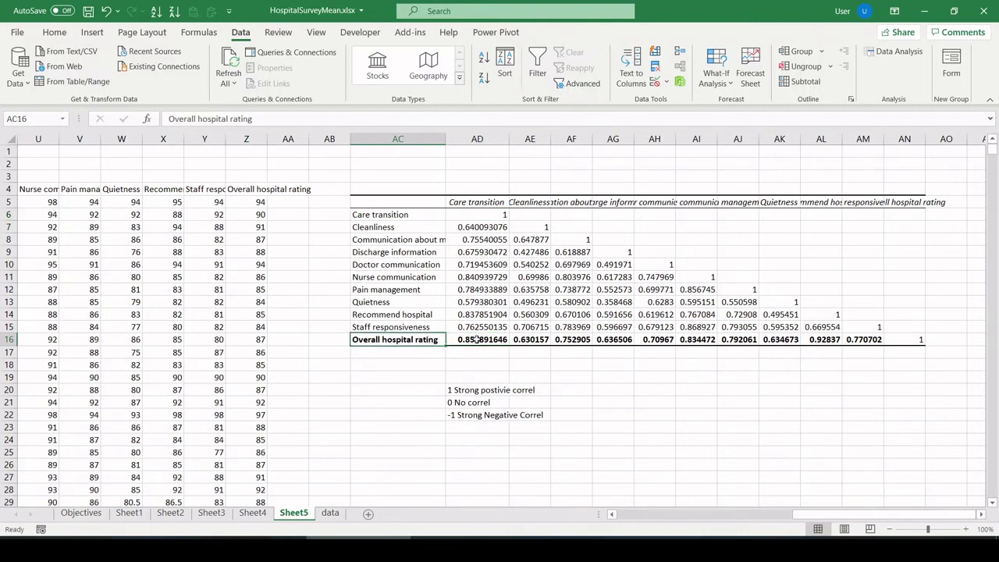
pyautogui.moveTo(478, 340); pyautogui.dragTo(865, 346)
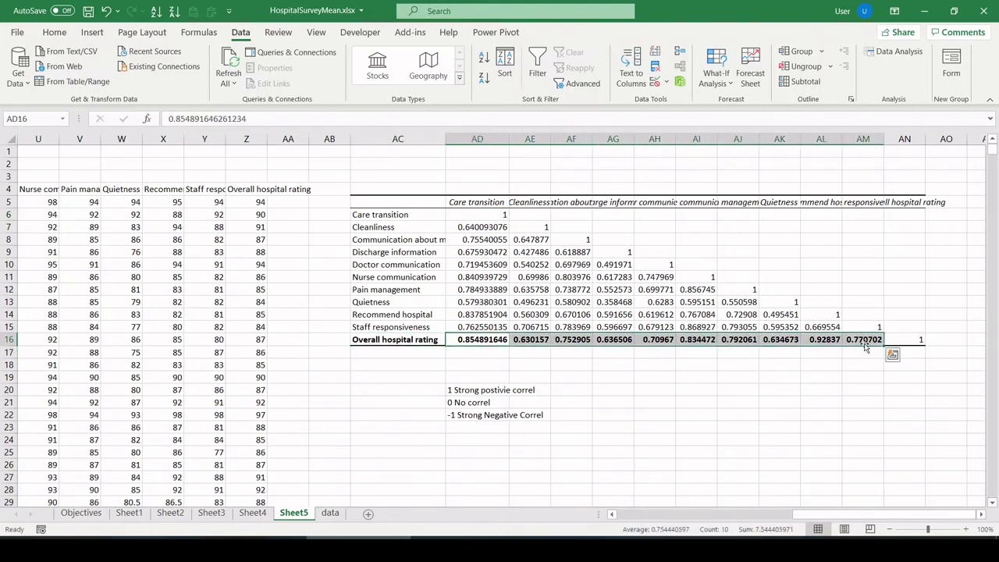
pyautogui.click(54, 32)
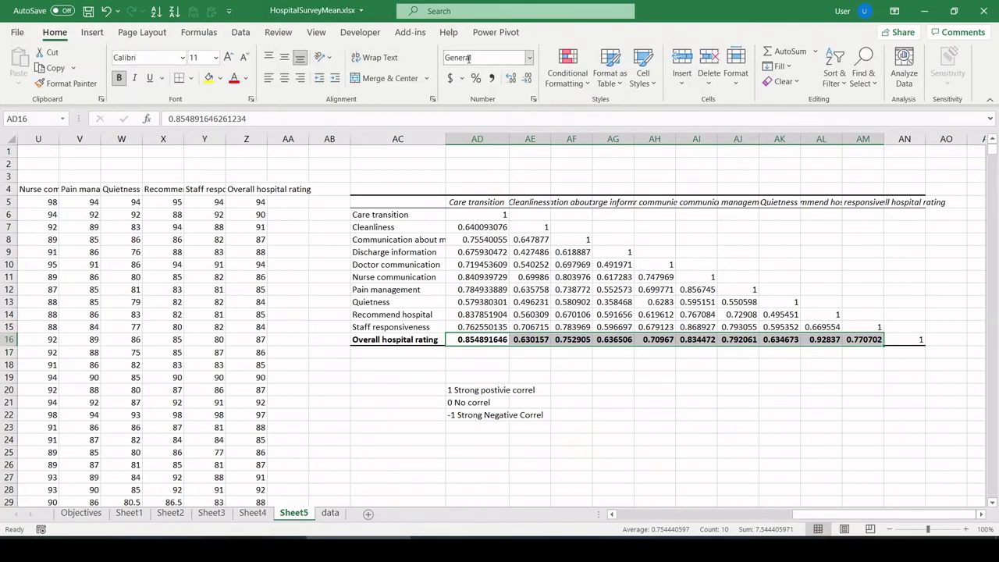
pyautogui.click(568, 70)
pyautogui.moveTo(669, 201)
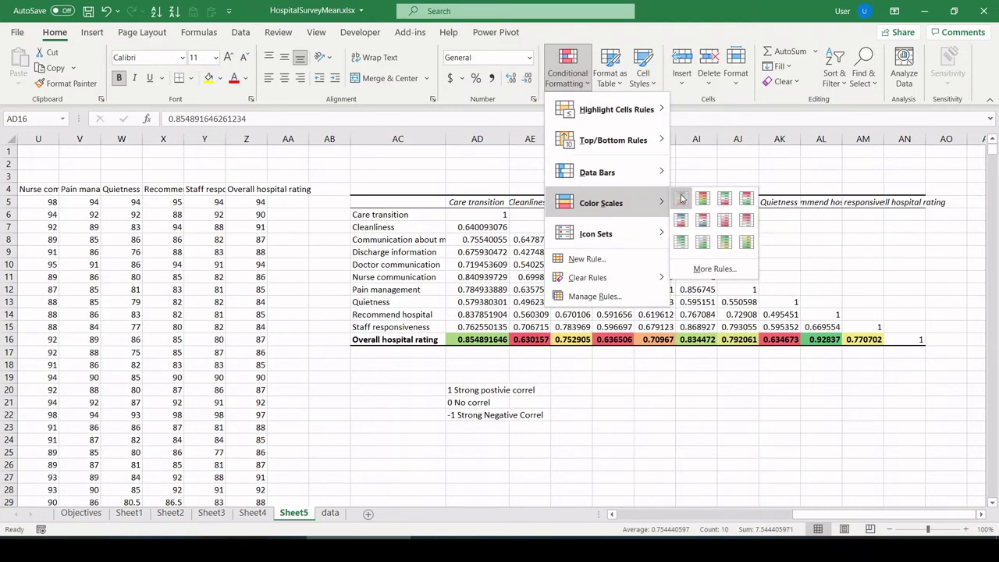
pyautogui.click(681, 198)
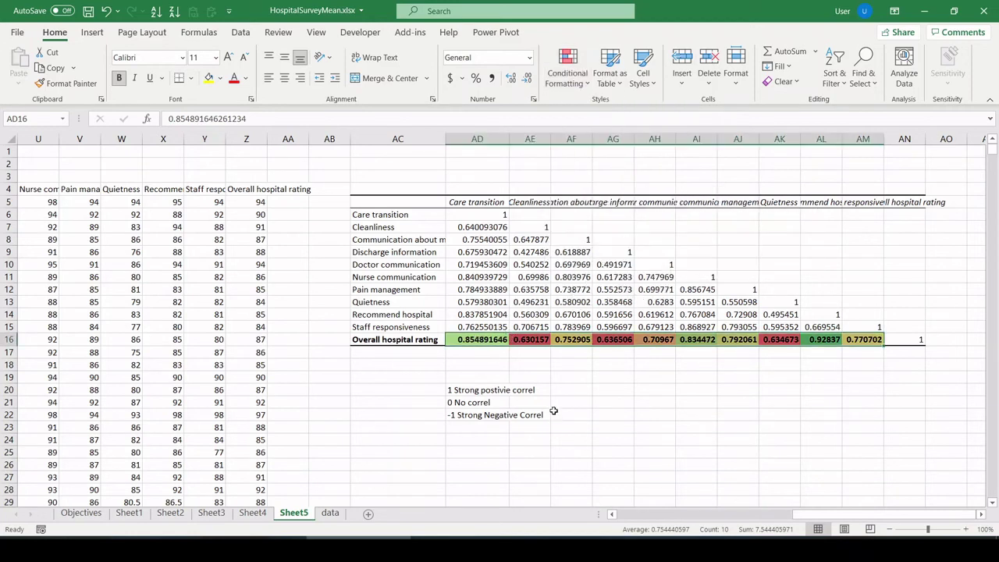
pyautogui.click(527, 340)
pyautogui.click(545, 376)
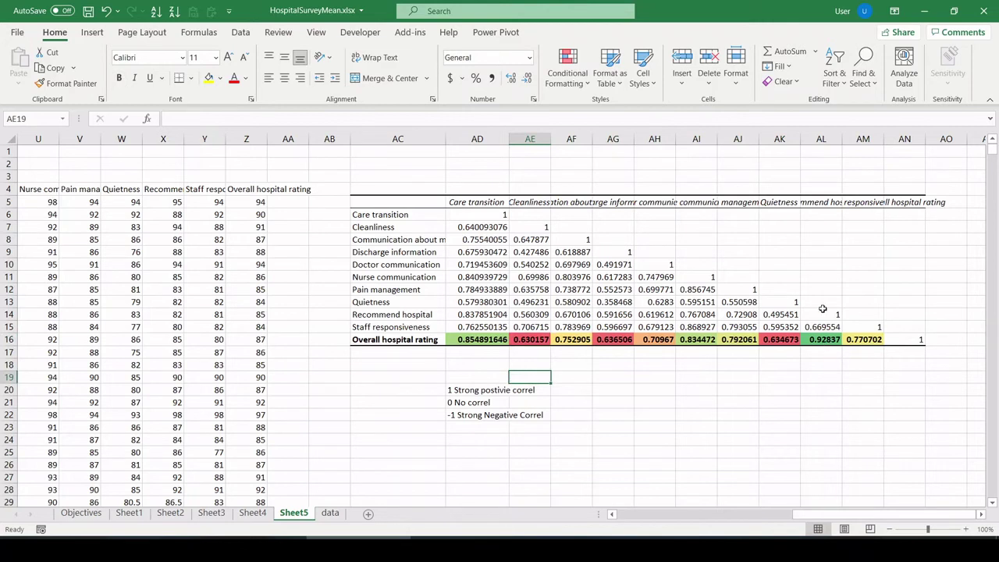
# Widen column AL to fit the Recommend hospital header and examine its correlation with Overall hospital rating
pyautogui.click(826, 200)
pyautogui.moveTo(843, 138); pyautogui.dragTo(876, 141)
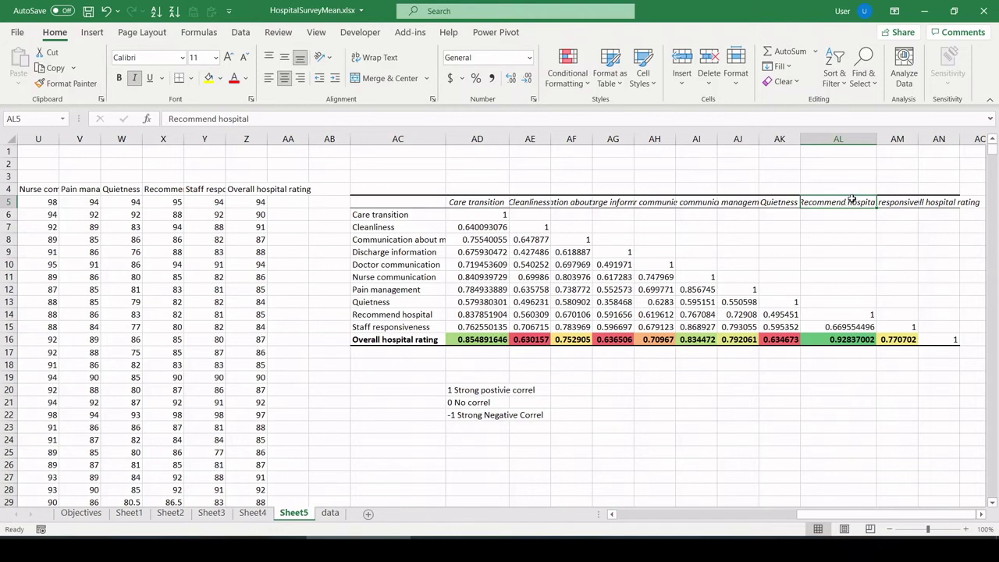
pyautogui.click(848, 341)
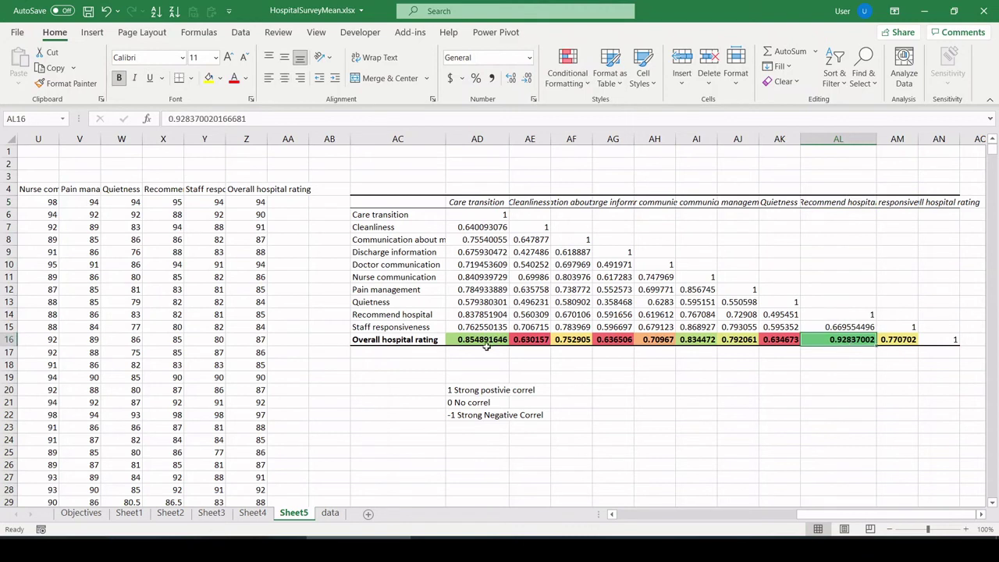
pyautogui.click(411, 340)
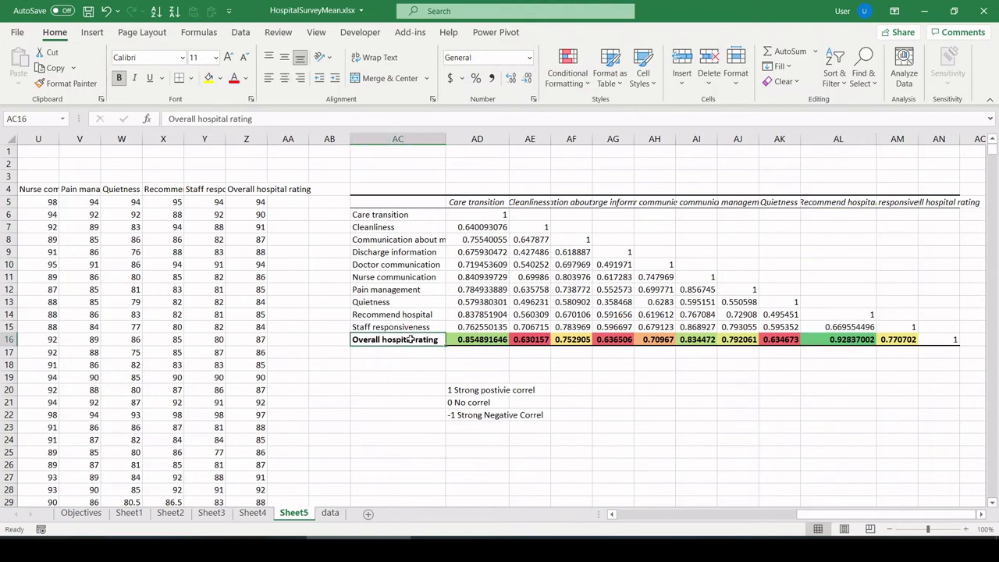
pyautogui.click(837, 341)
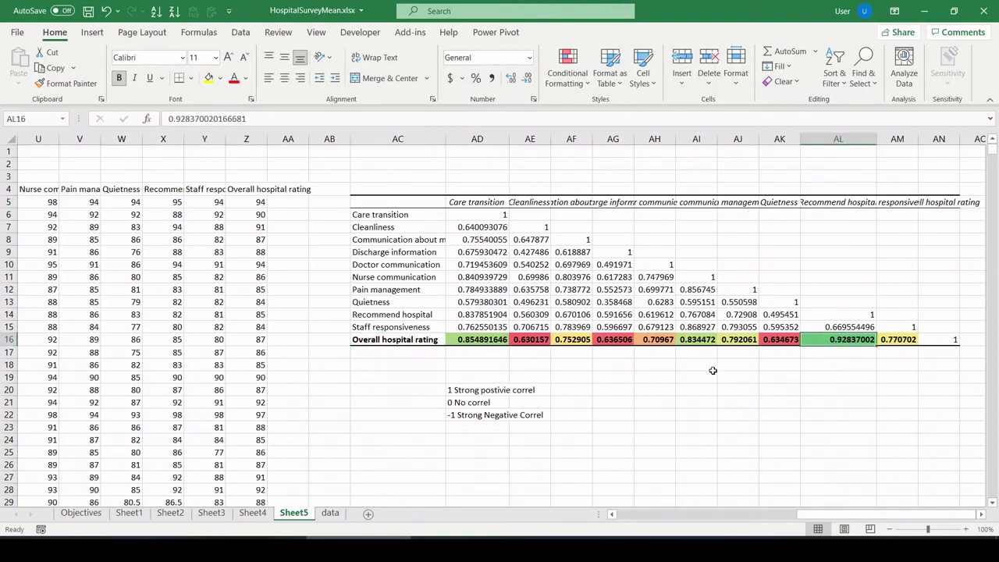
# Examine how Nurse communication and Care transition correlate with Overall hospital rating, reading their headers in row 5 and coefficients in row 16
pyautogui.click(703, 339)
pyautogui.click(693, 203)
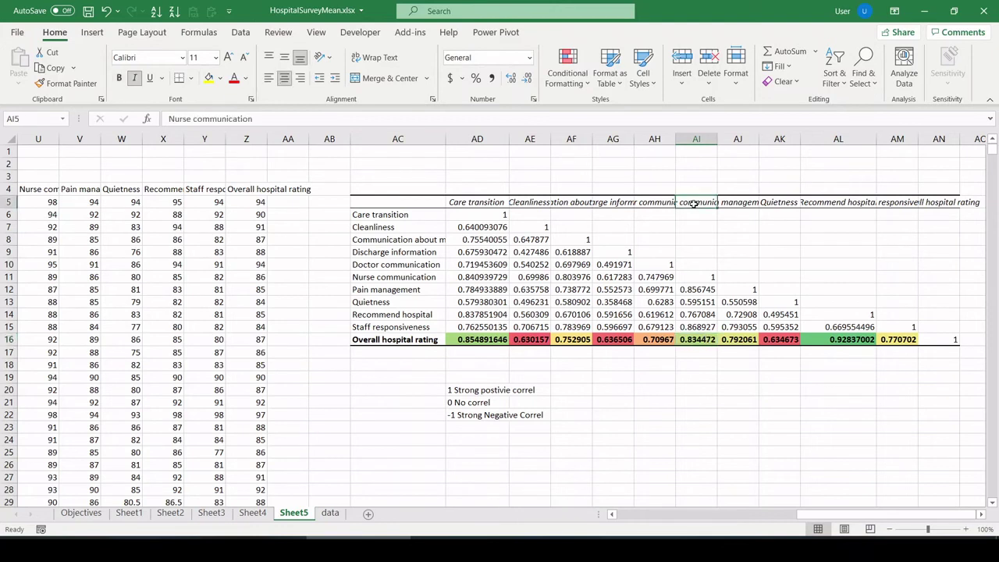
pyautogui.moveTo(263, 118); pyautogui.dragTo(137, 109)
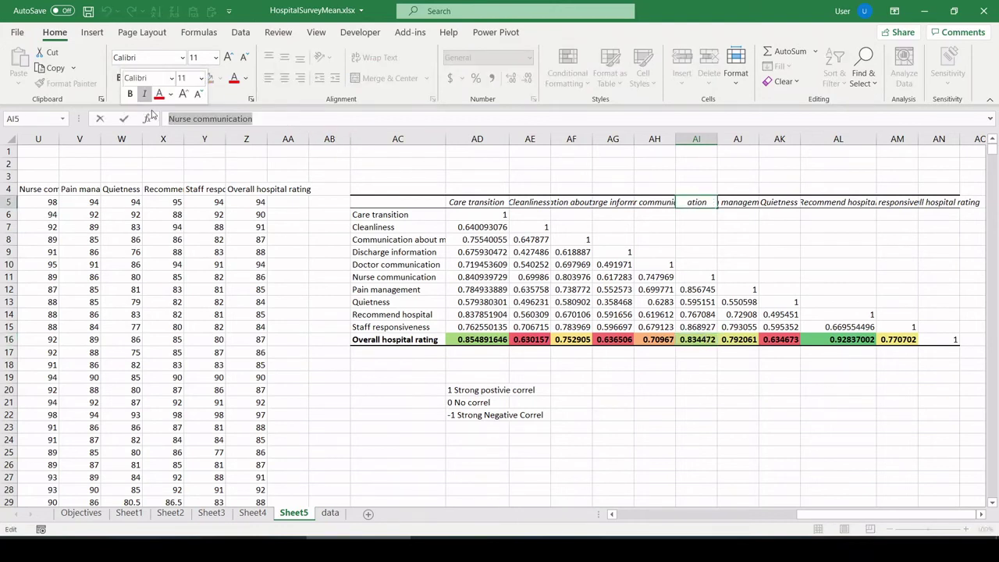
pyautogui.press('Escape')
pyautogui.click(705, 338)
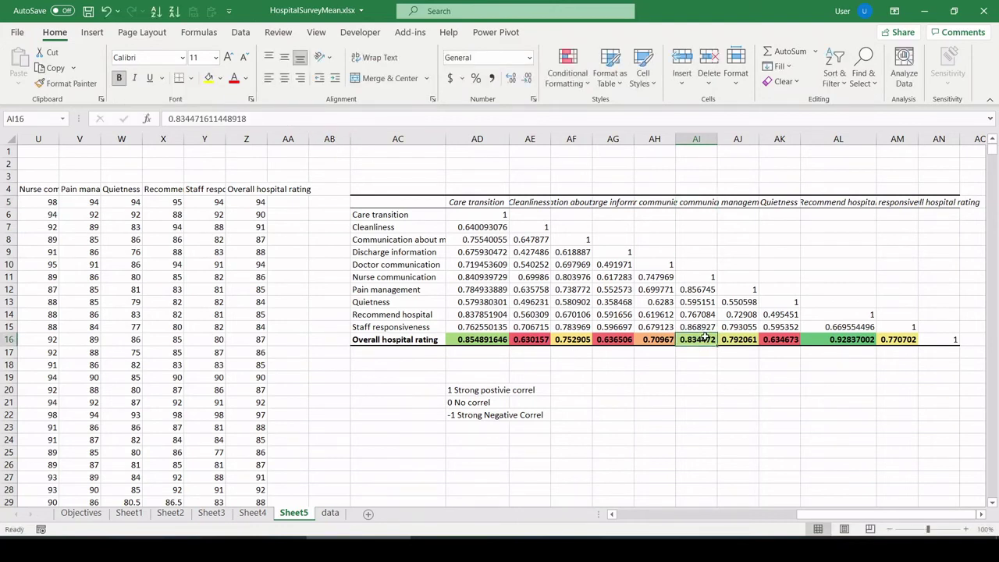
pyautogui.click(476, 340)
pyautogui.click(472, 202)
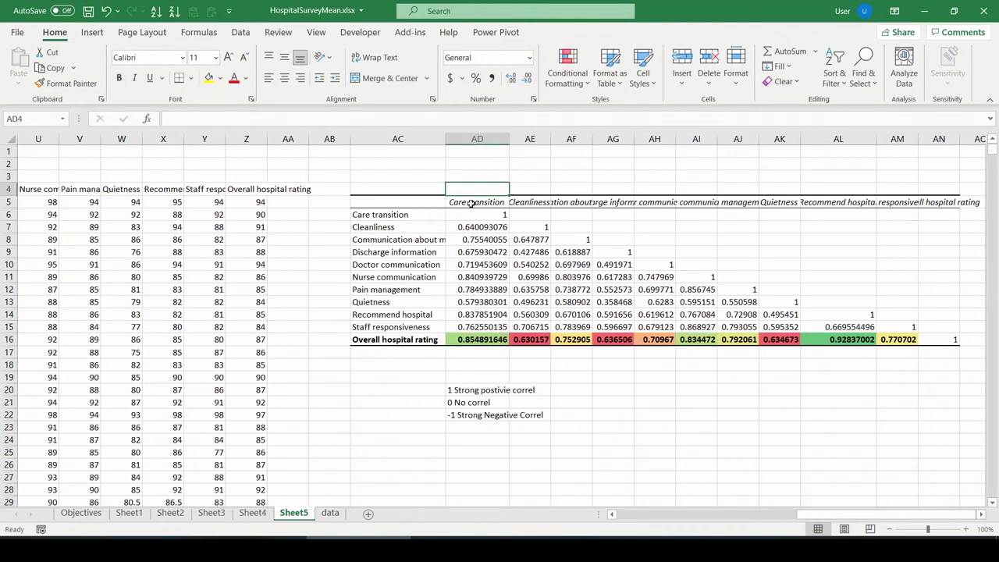
pyautogui.click(480, 338)
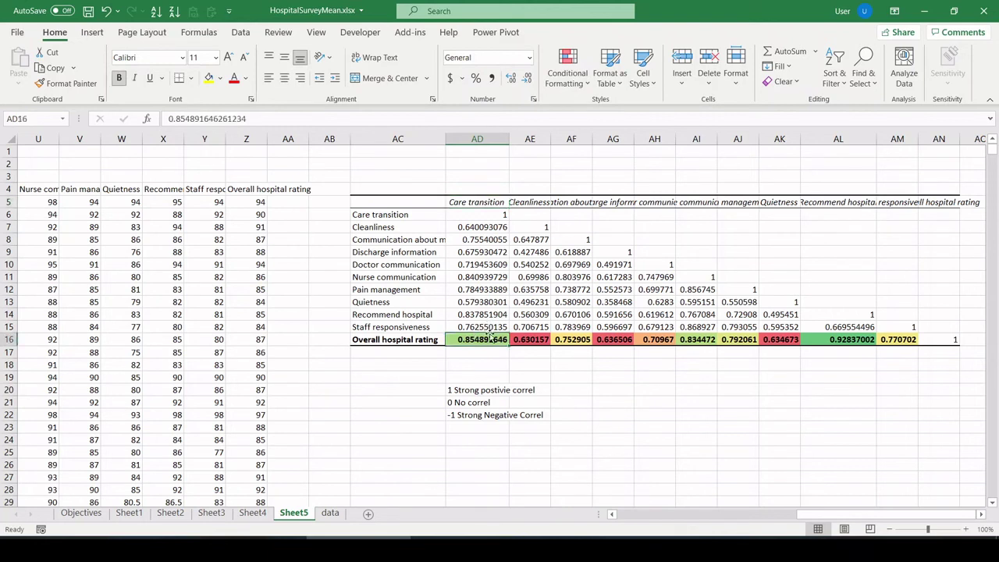
pyautogui.click(419, 340)
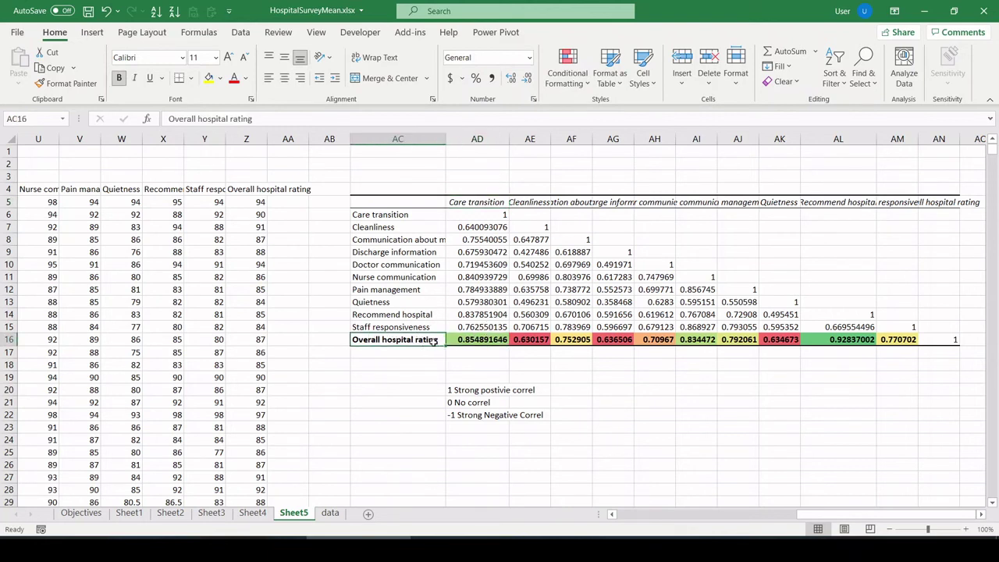
# Examine the red-shaded coefficients in AE16, AG16 and AK16 and their Cleanliness, Discharge information and Quietness headers
pyautogui.click(532, 341)
pyautogui.keyDown('ctrl'); pyautogui.click(616, 340); pyautogui.keyUp('ctrl')
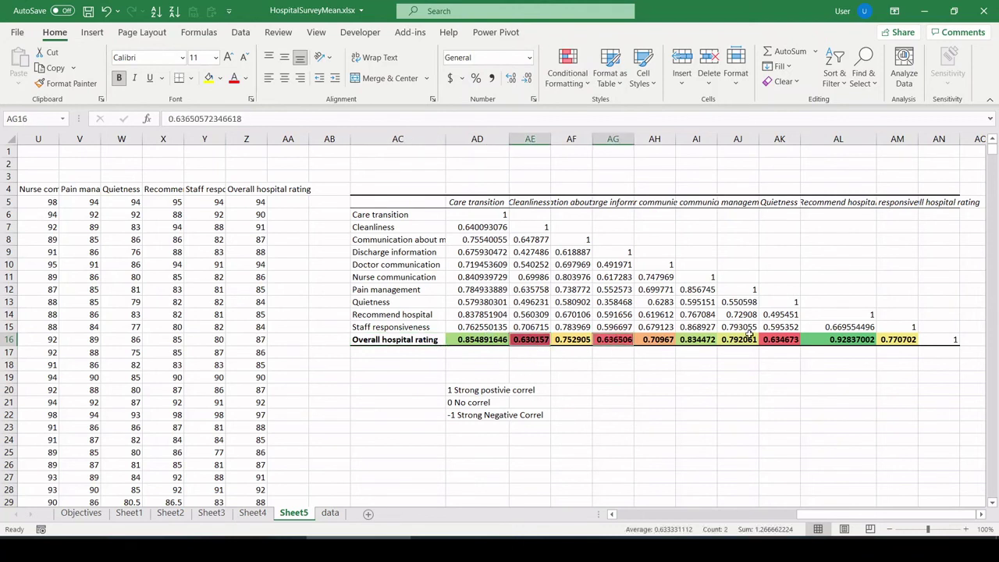
pyautogui.keyDown('ctrl'); pyautogui.click(768, 337); pyautogui.keyUp('ctrl')
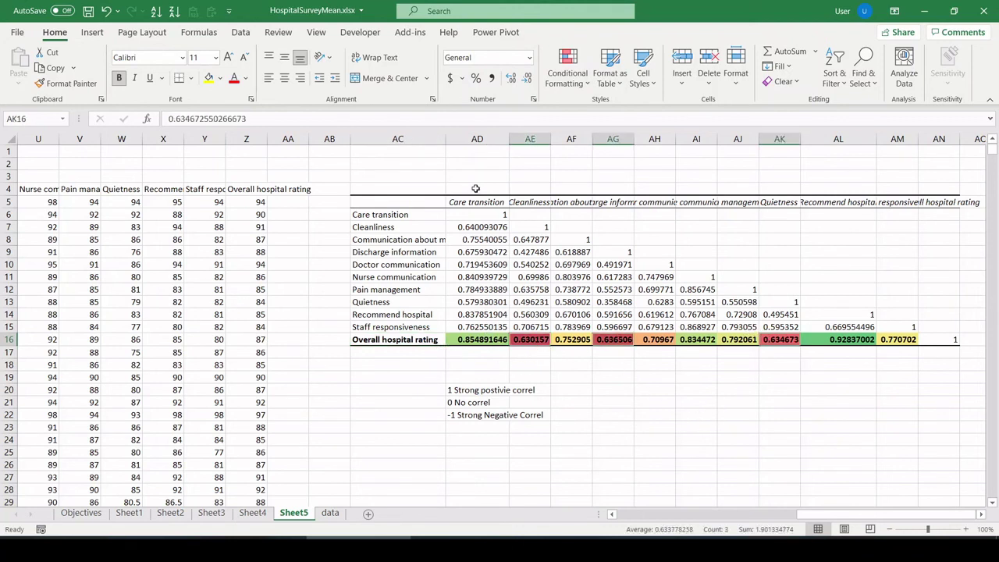
pyautogui.click(527, 203)
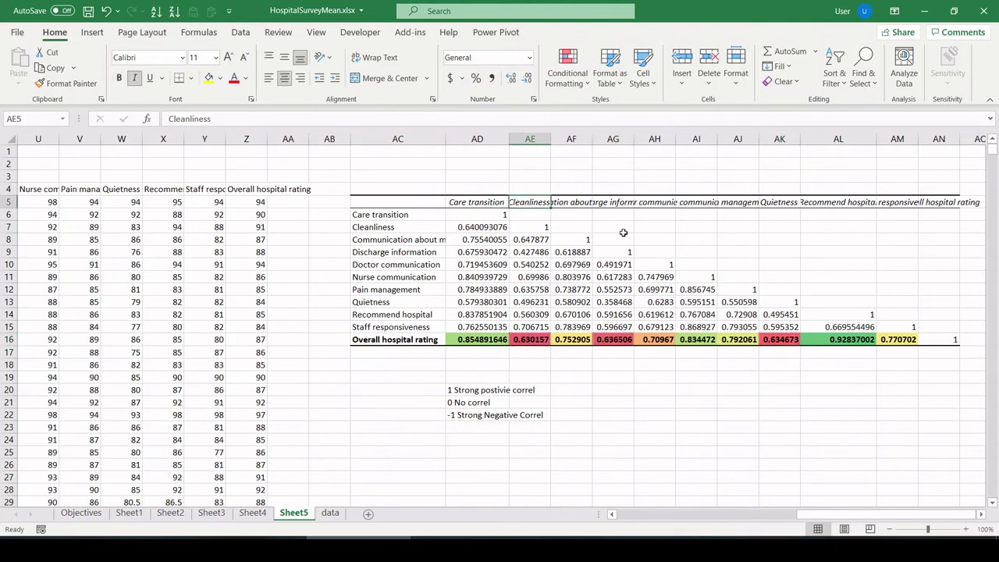
pyautogui.click(618, 205)
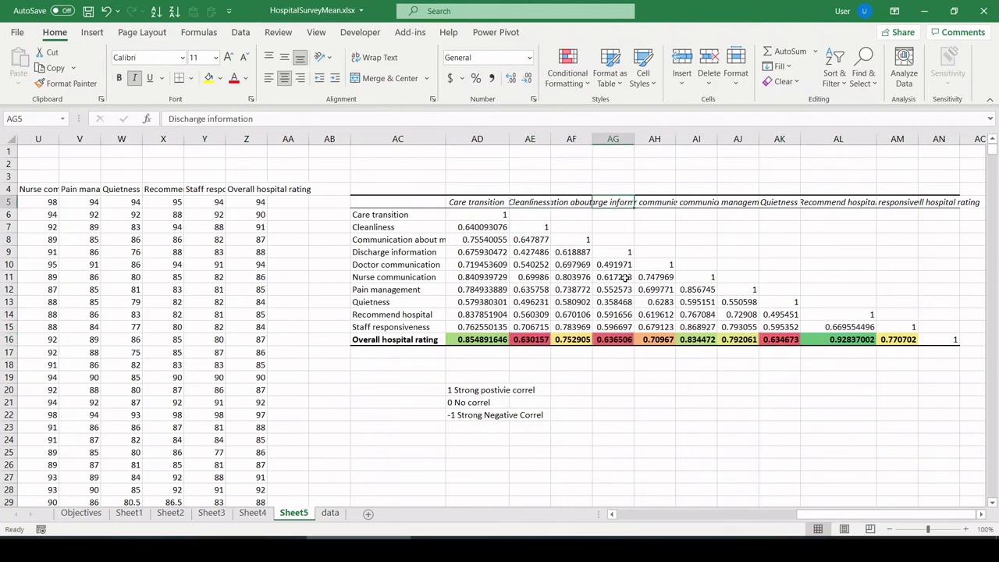
pyautogui.click(615, 338)
pyautogui.click(781, 204)
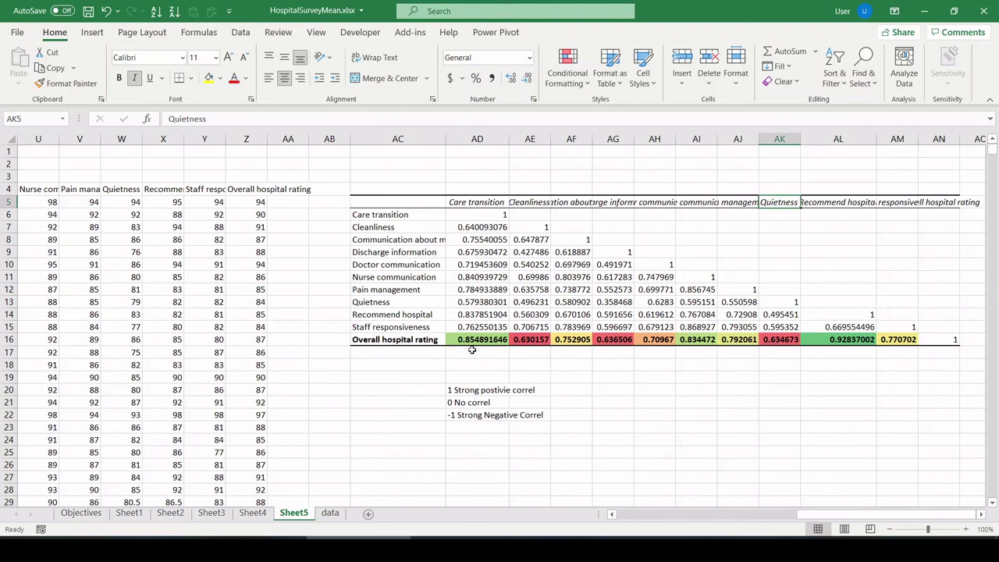
pyautogui.click(771, 339)
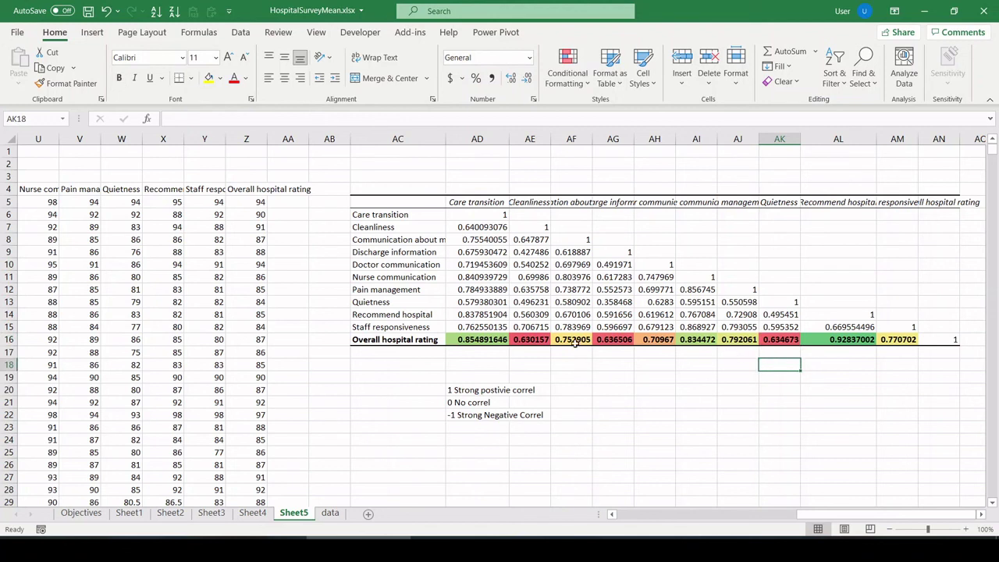
# Compare the green and yellow coefficients in row 16, focusing on Recommend hospital, Care transition and Nurse communication
pyautogui.click(482, 345)
pyautogui.click(571, 339)
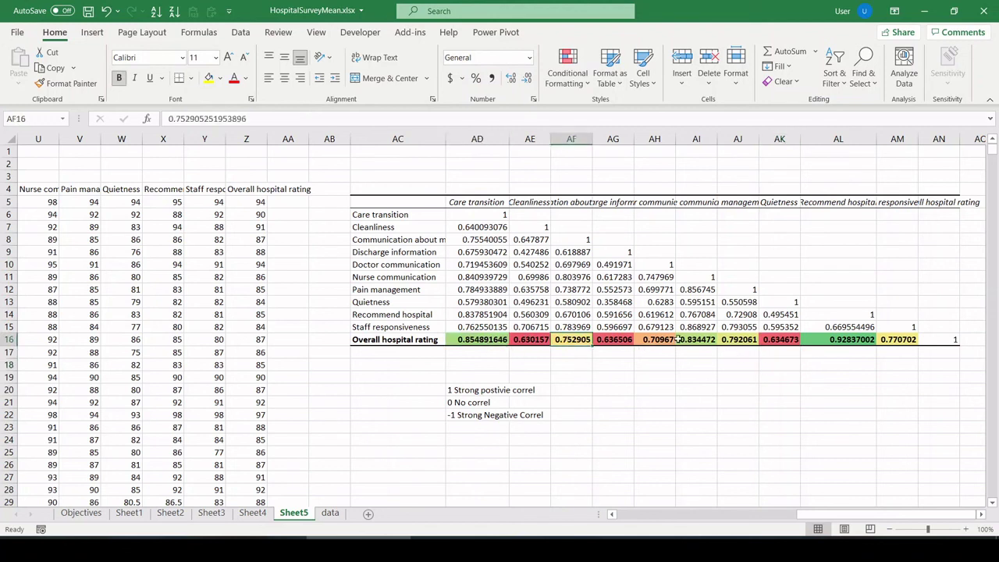
pyautogui.click(696, 340)
pyautogui.click(738, 339)
pyautogui.click(811, 340)
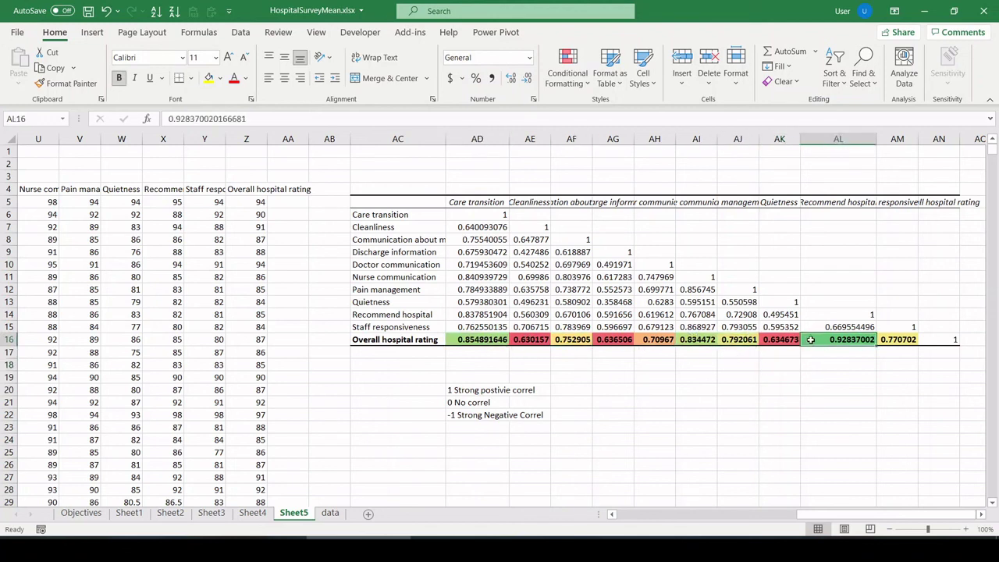
pyautogui.keyDown('ctrl'); pyautogui.click(494, 340); pyautogui.keyUp('ctrl')
pyautogui.keyDown('ctrl'); pyautogui.click(684, 340); pyautogui.keyUp('ctrl')
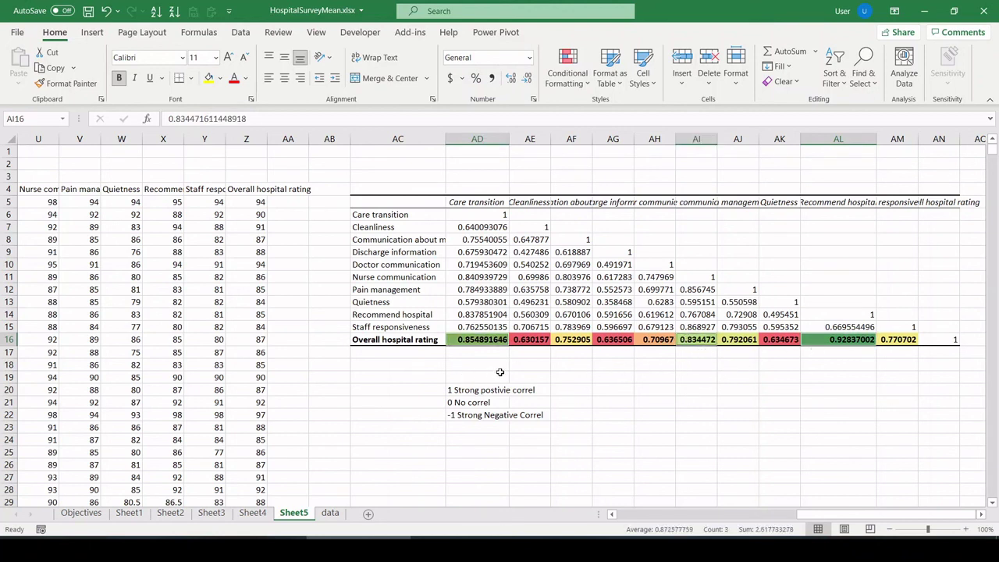
pyautogui.click(579, 388)
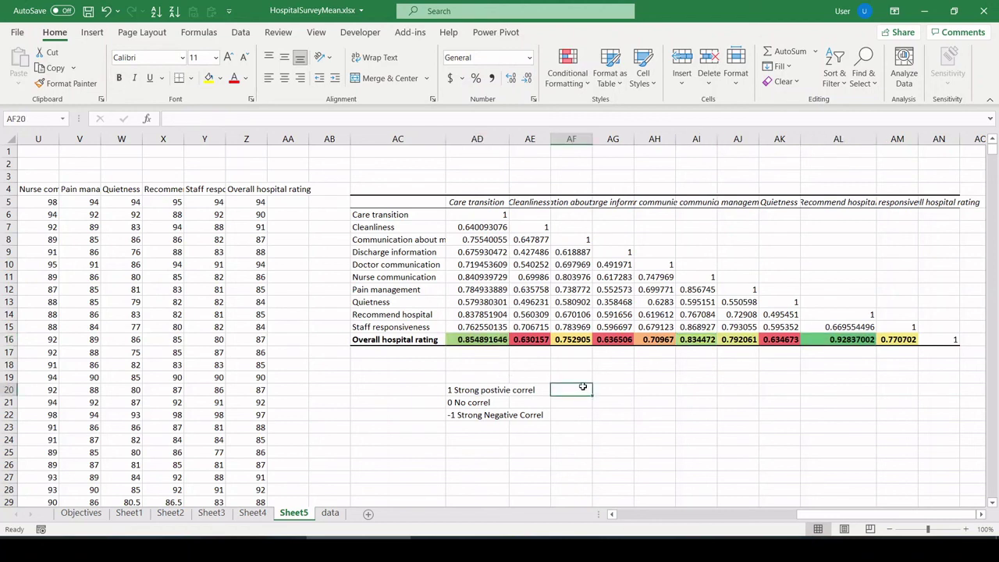